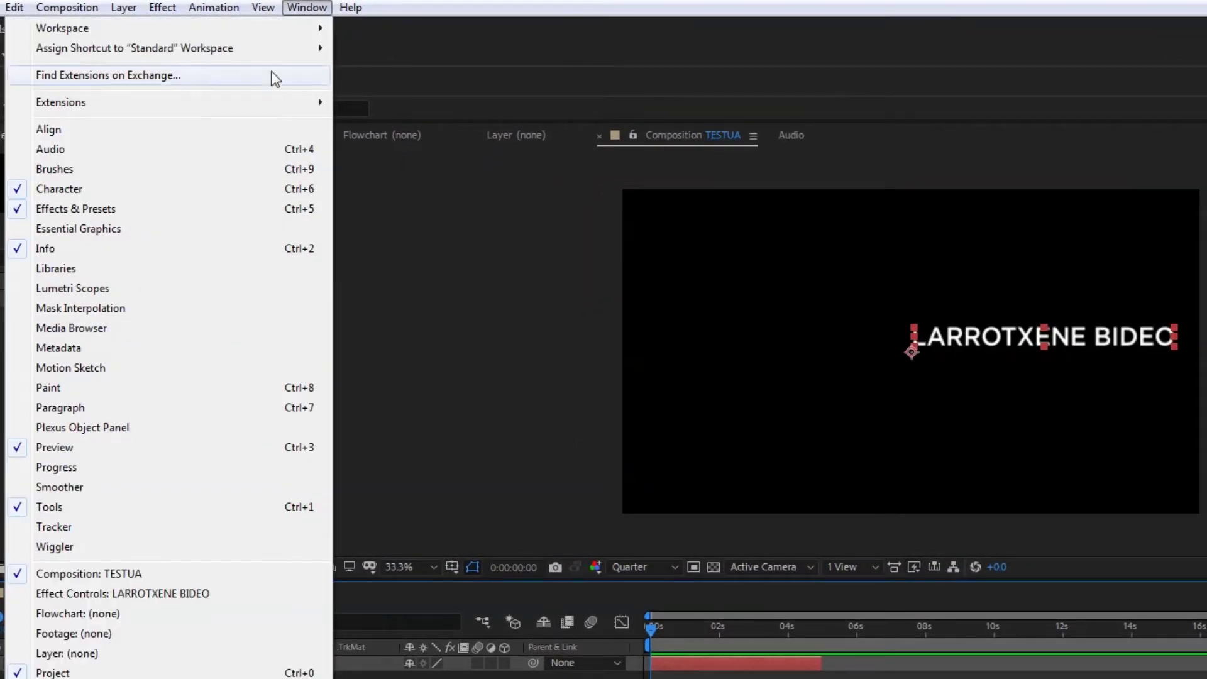
# Step: Center the LARROTXENE BIDEO text layer horizontally and vertically in the composition
pyautogui.click(129, 130)
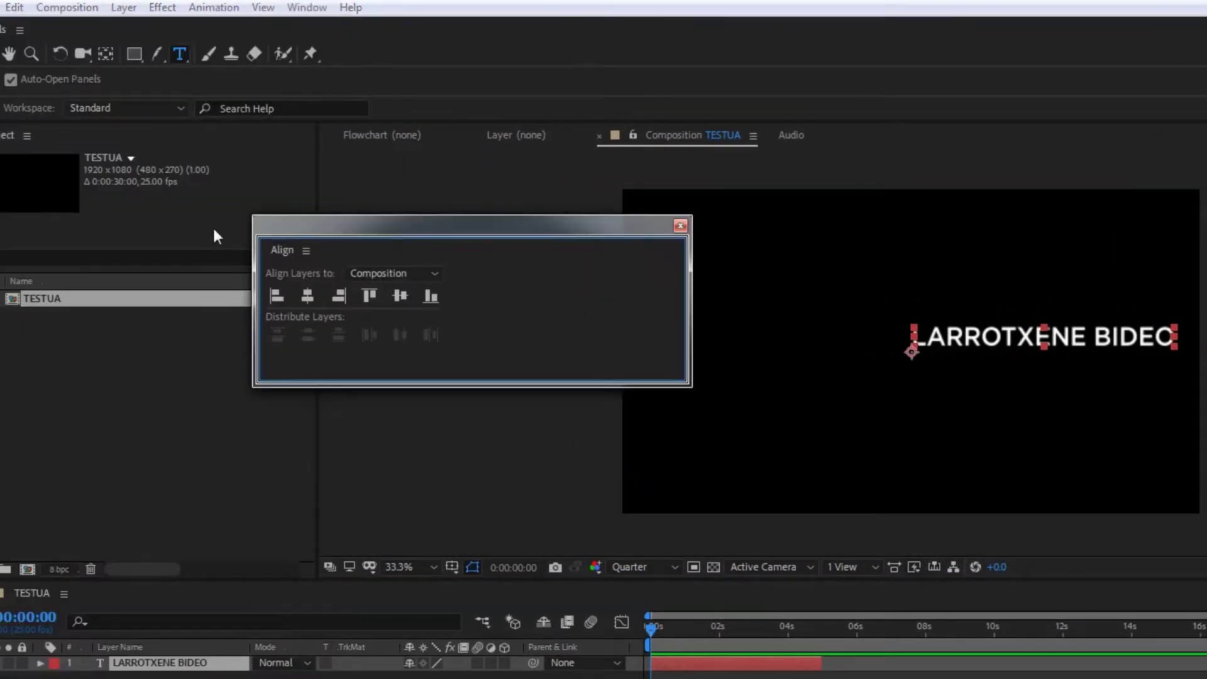
pyautogui.click(303, 297)
pyautogui.click(399, 295)
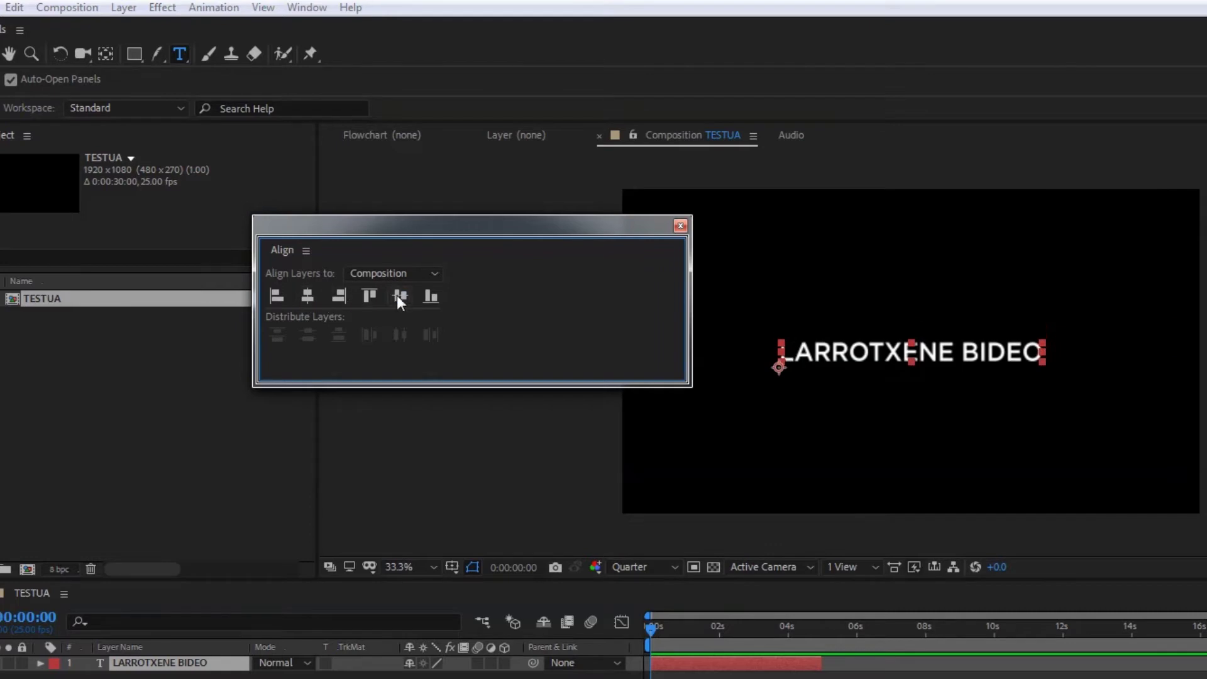
pyautogui.click(680, 225)
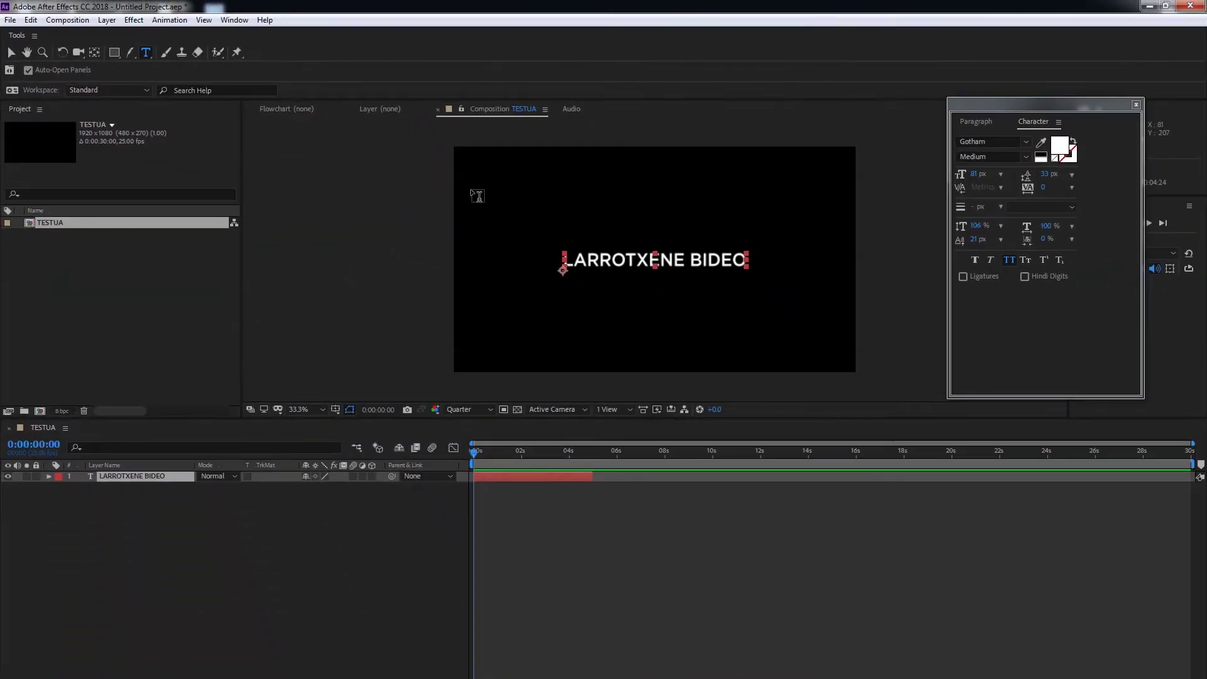
# Step: Extend the LARROTXENE BIDEO layer to the end of the 30-second composition and keep it selected
pyautogui.moveTo(592, 476); pyautogui.dragTo(1201, 476)
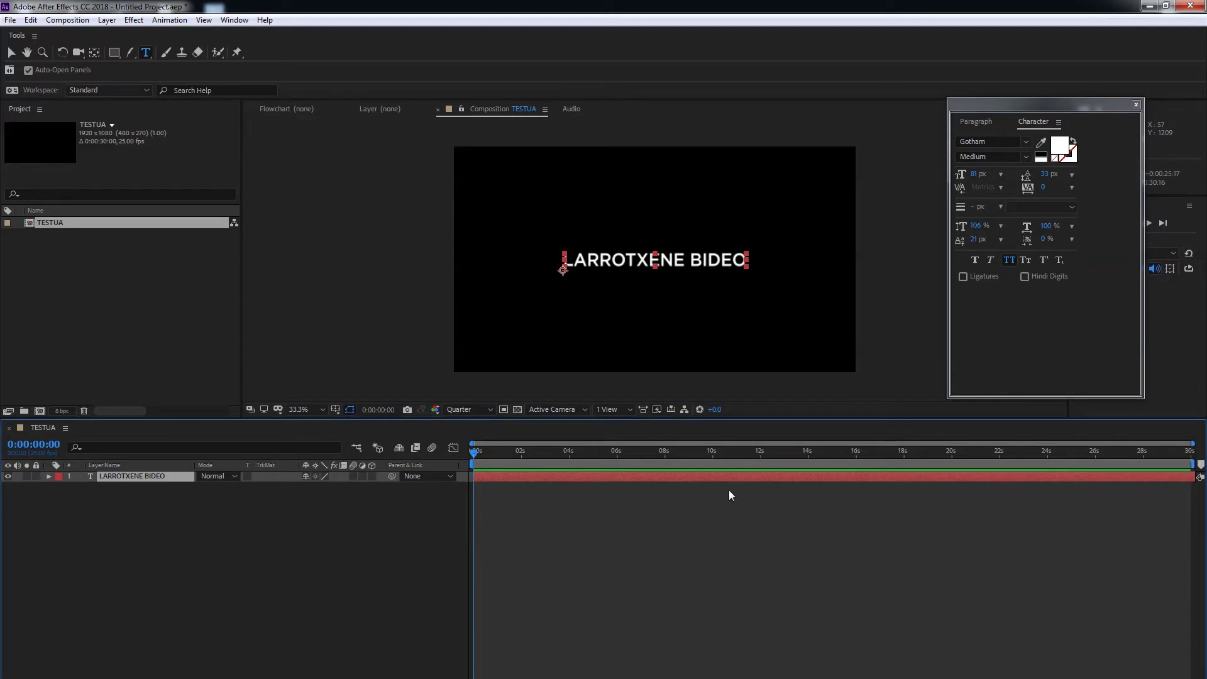
pyautogui.click(200, 594)
pyautogui.click(129, 479)
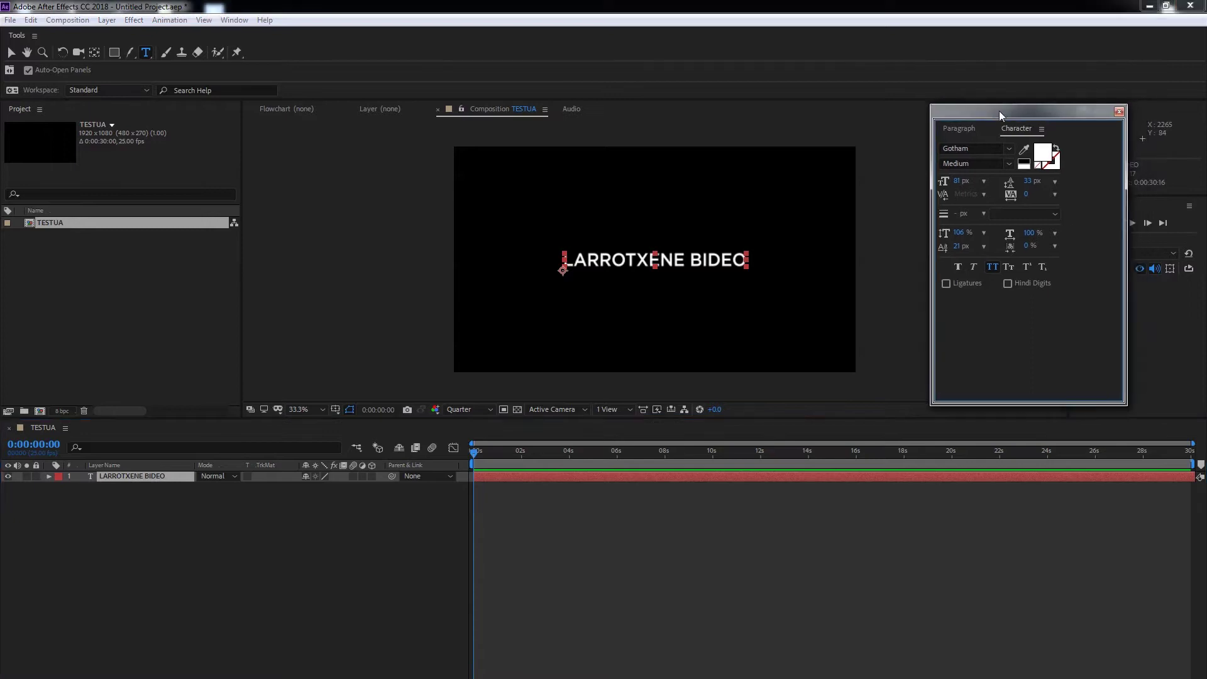
# Step: Try the Gotham Black and Junction fonts on the title text
pyautogui.click(1006, 141)
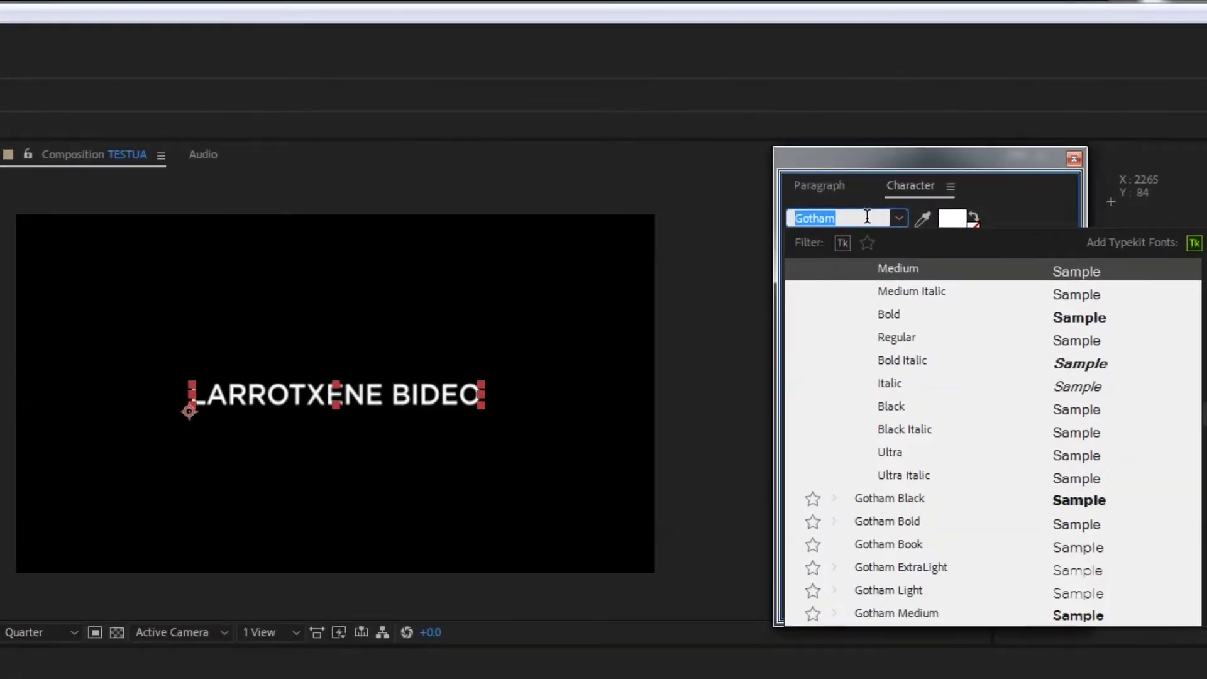
pyautogui.click(886, 498)
pyautogui.click(899, 218)
pyautogui.scroll(-5, 883, 456)
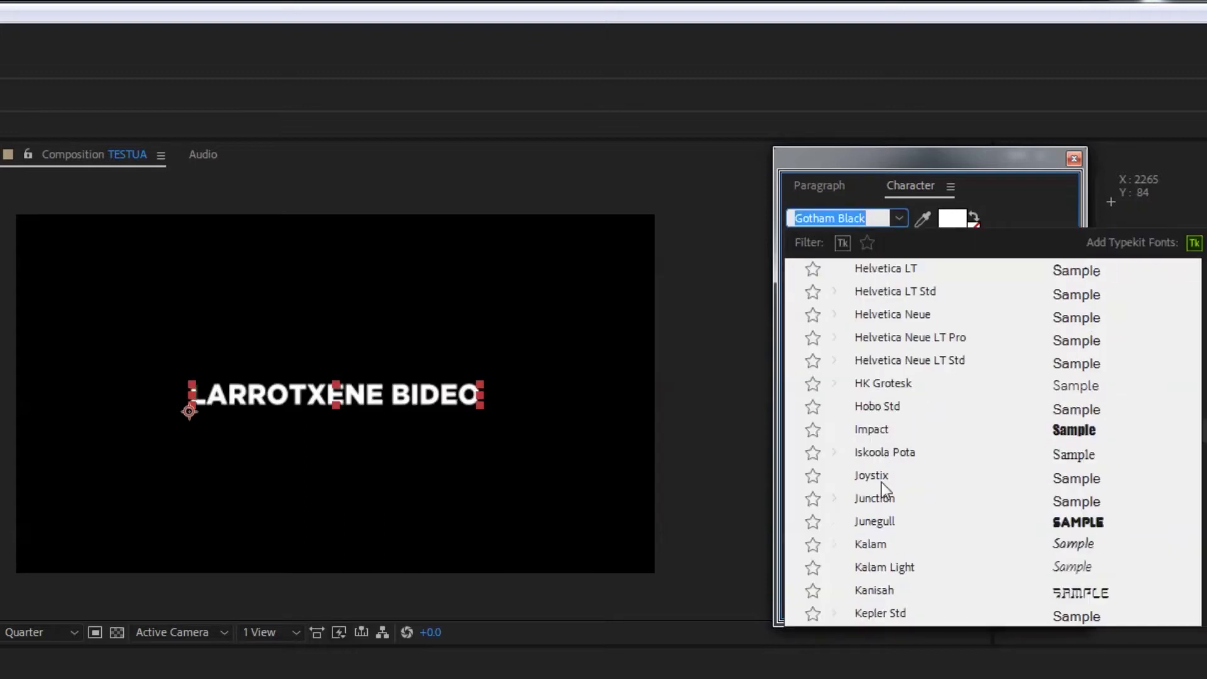
pyautogui.click(874, 498)
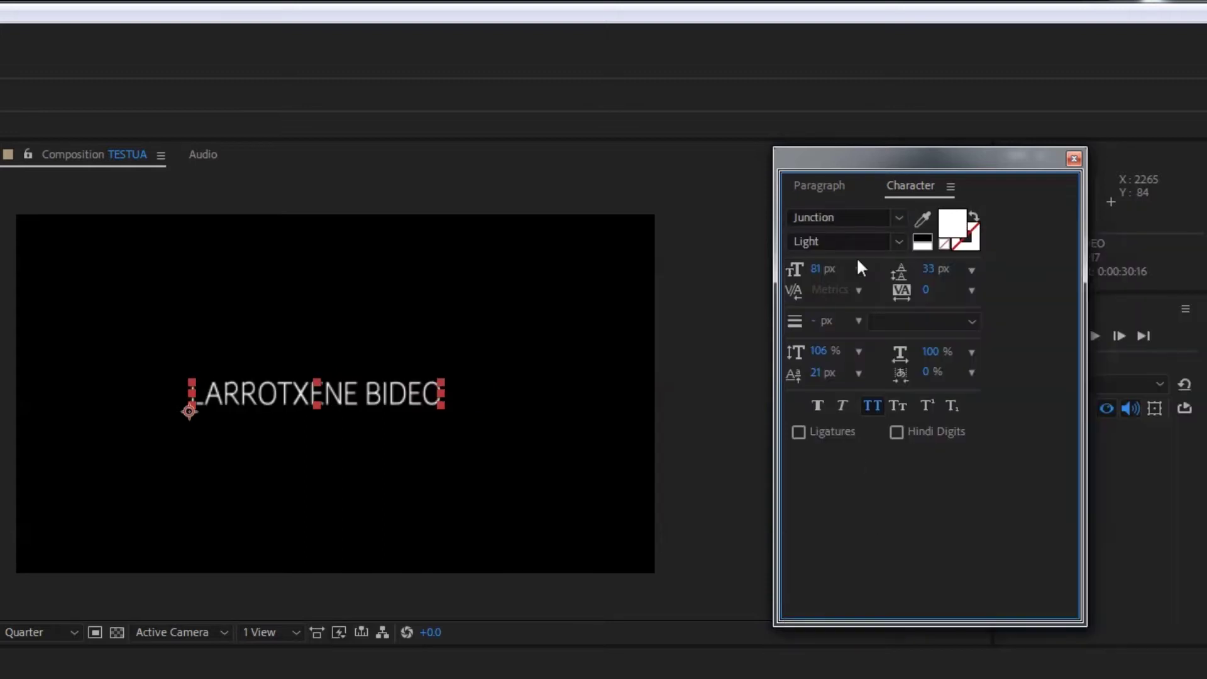
# Step: Set the title's font to Gotham Bold and its size to 82 px
pyautogui.click(855, 217)
pyautogui.click(854, 218)
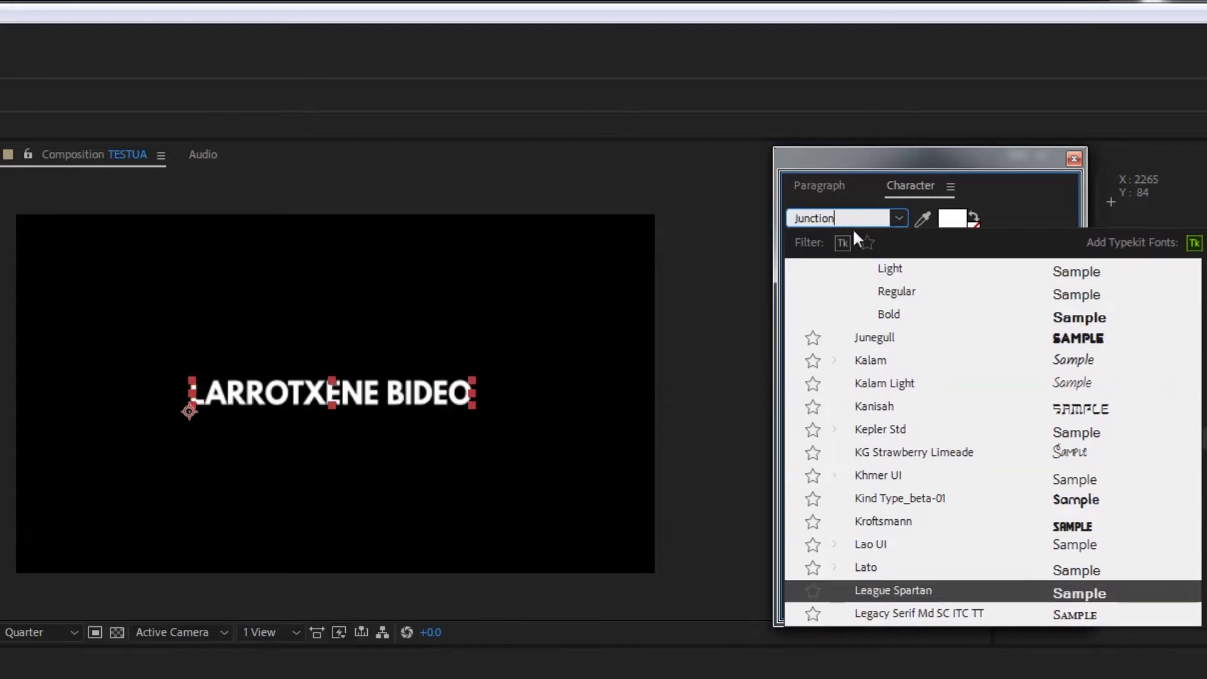
pyautogui.scroll(5, 865, 440)
pyautogui.scroll(-3, 865, 508)
pyautogui.click(879, 362)
pyautogui.click(842, 217)
pyautogui.click(900, 315)
pyautogui.moveTo(816, 269); pyautogui.dragTo(827, 269)
pyautogui.moveTo(931, 274); pyautogui.dragTo(933, 270)
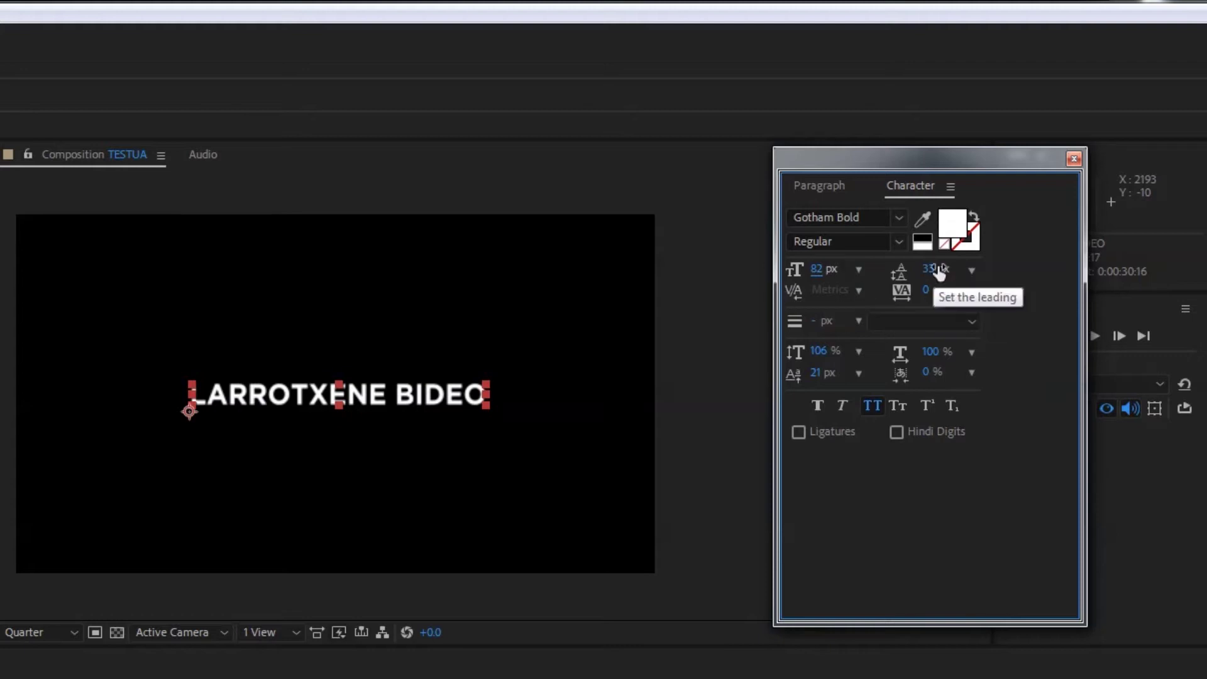
# Step: Experiment with the title's tracking and reset it to 0
pyautogui.moveTo(925, 290); pyautogui.dragTo(958, 313)
pyautogui.click(926, 289)
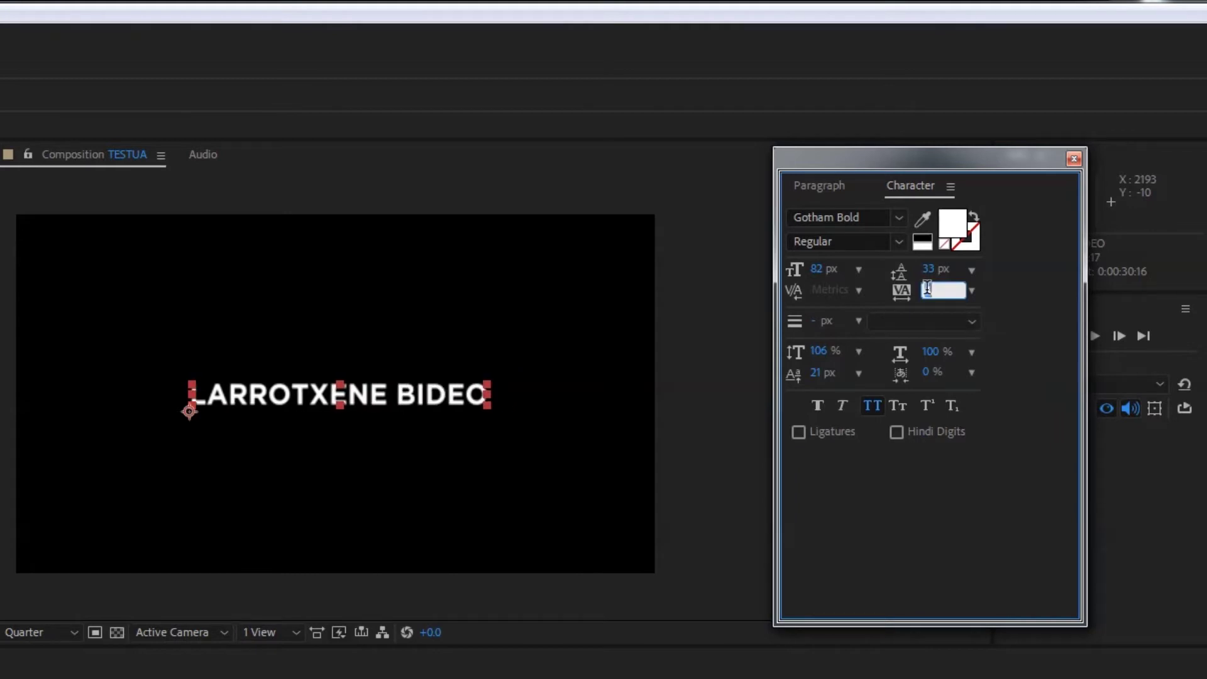
pyautogui.write('0')
pyautogui.press('Return')
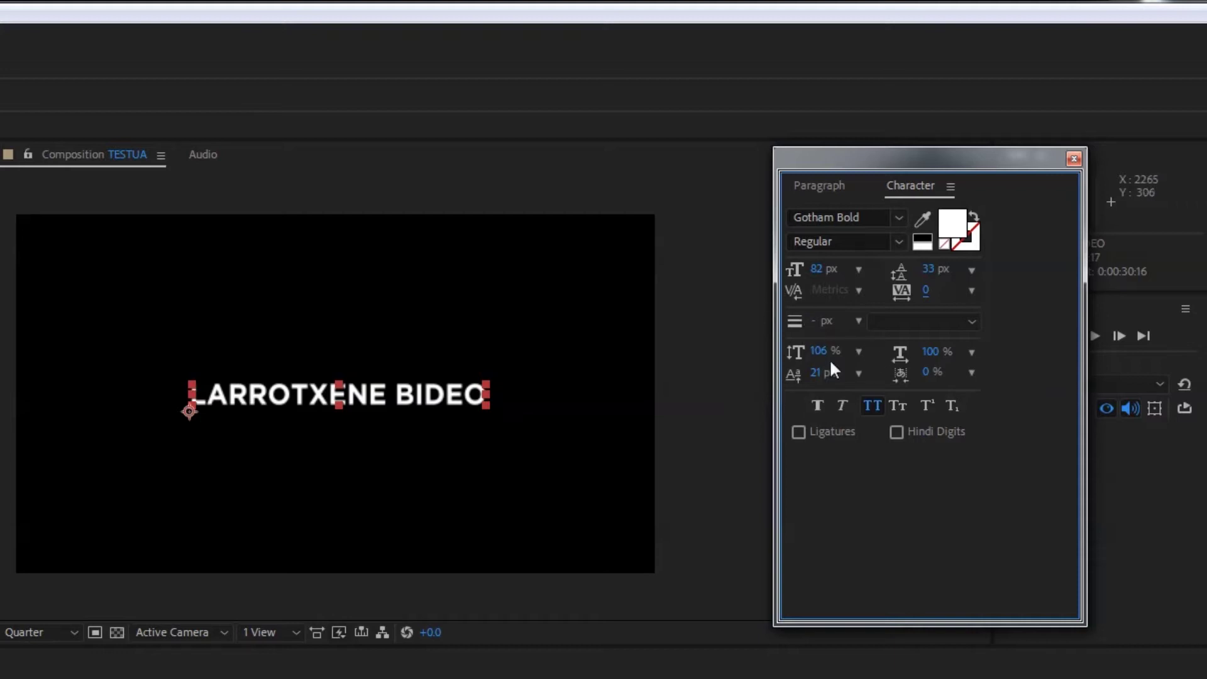
# Step: Stretch the title's horizontal scale to about 268% as a test and return it to 100%
pyautogui.moveTo(929, 355); pyautogui.dragTo(1096, 349)
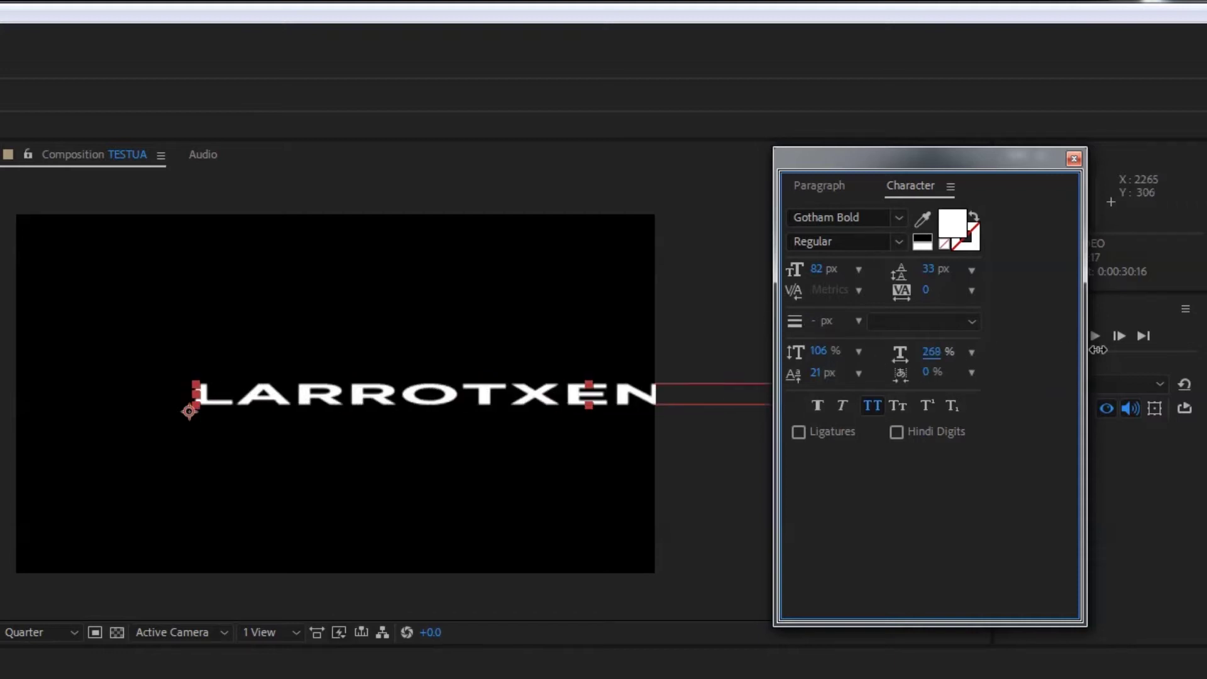
pyautogui.click(931, 352)
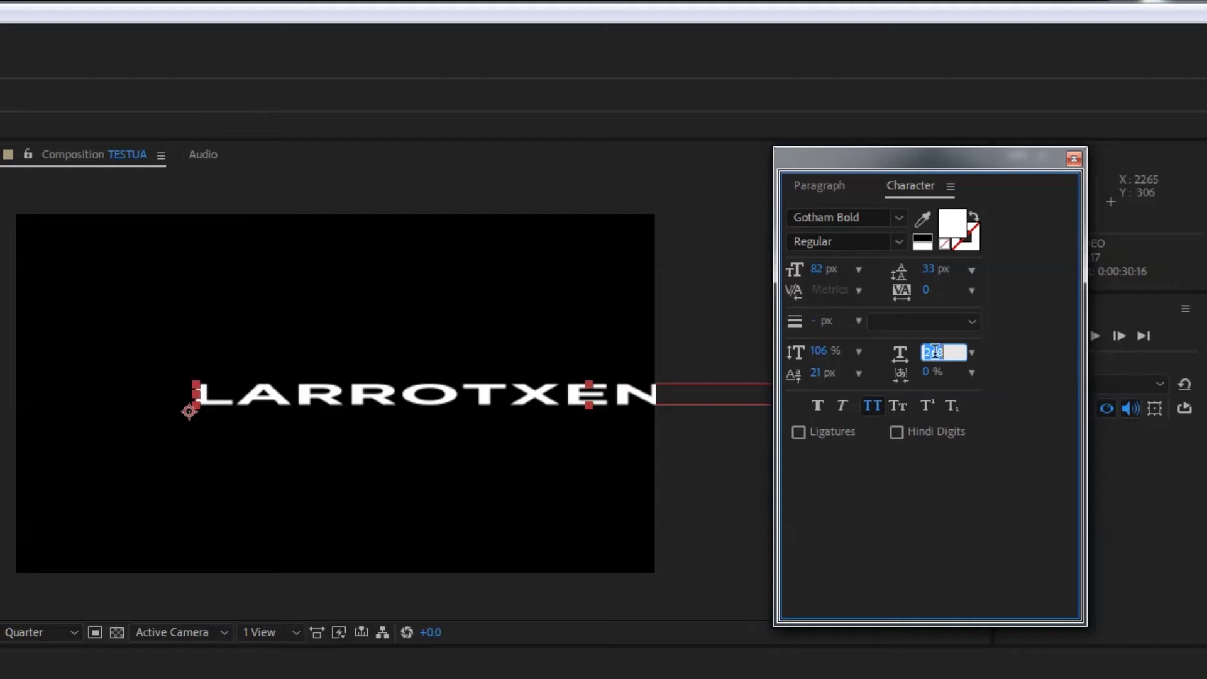
pyautogui.write('100')
pyautogui.press('Return')
# Step: Test a much taller stretch on the title and set its vertical scale to 100%
pyautogui.moveTo(823, 352); pyautogui.dragTo(1203, 323)
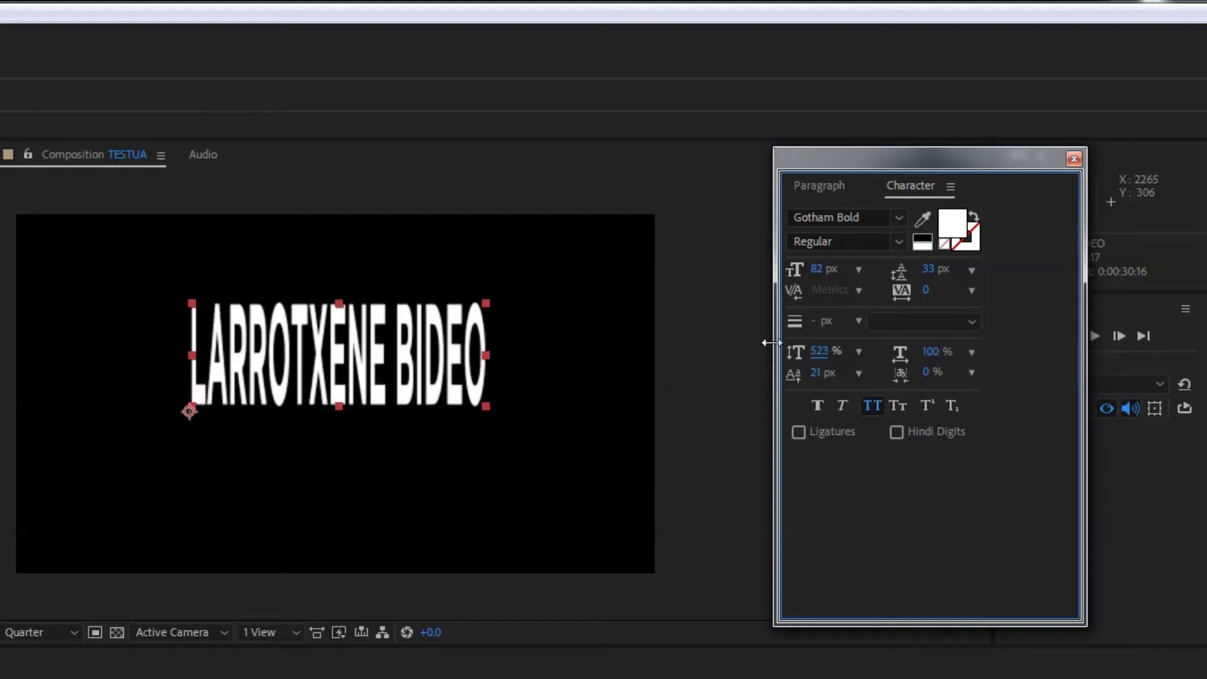
pyautogui.click(820, 351)
pyautogui.write('100')
pyautogui.press('Return')
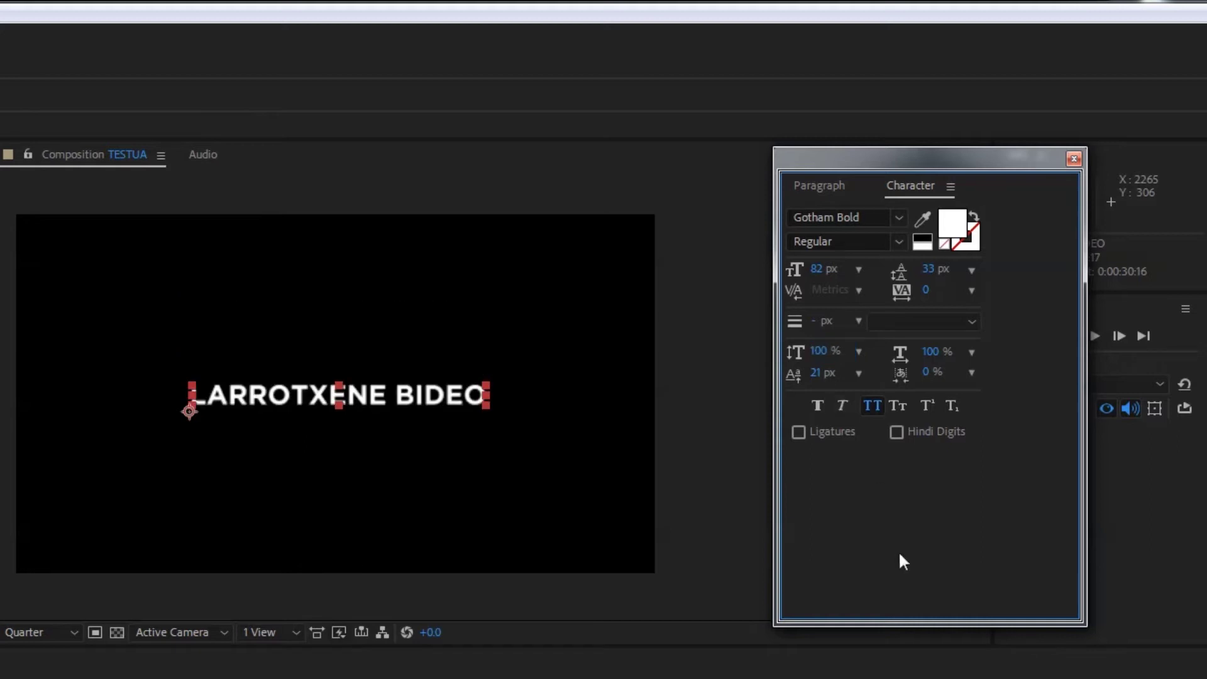
# Step: Turn off All Caps for the title and test the bold, italic and caps styles on it
pyautogui.click(871, 406)
pyautogui.click(817, 404)
pyautogui.click(815, 404)
pyautogui.click(846, 402)
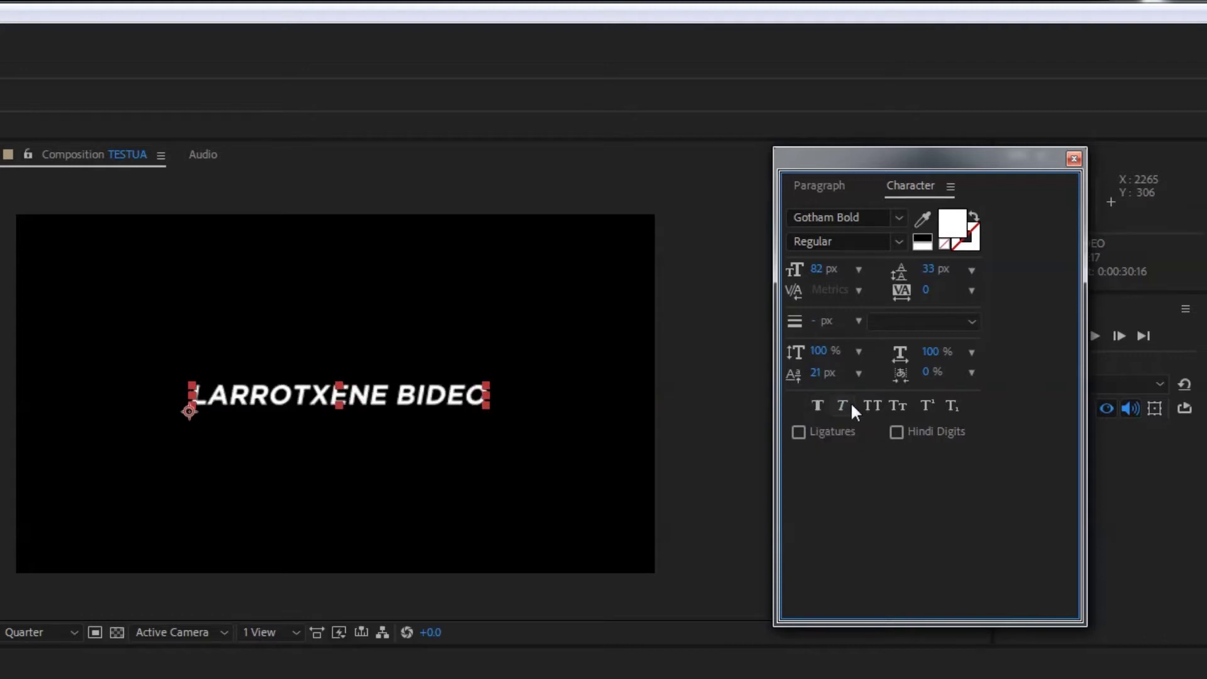
pyautogui.click(870, 402)
pyautogui.click(895, 401)
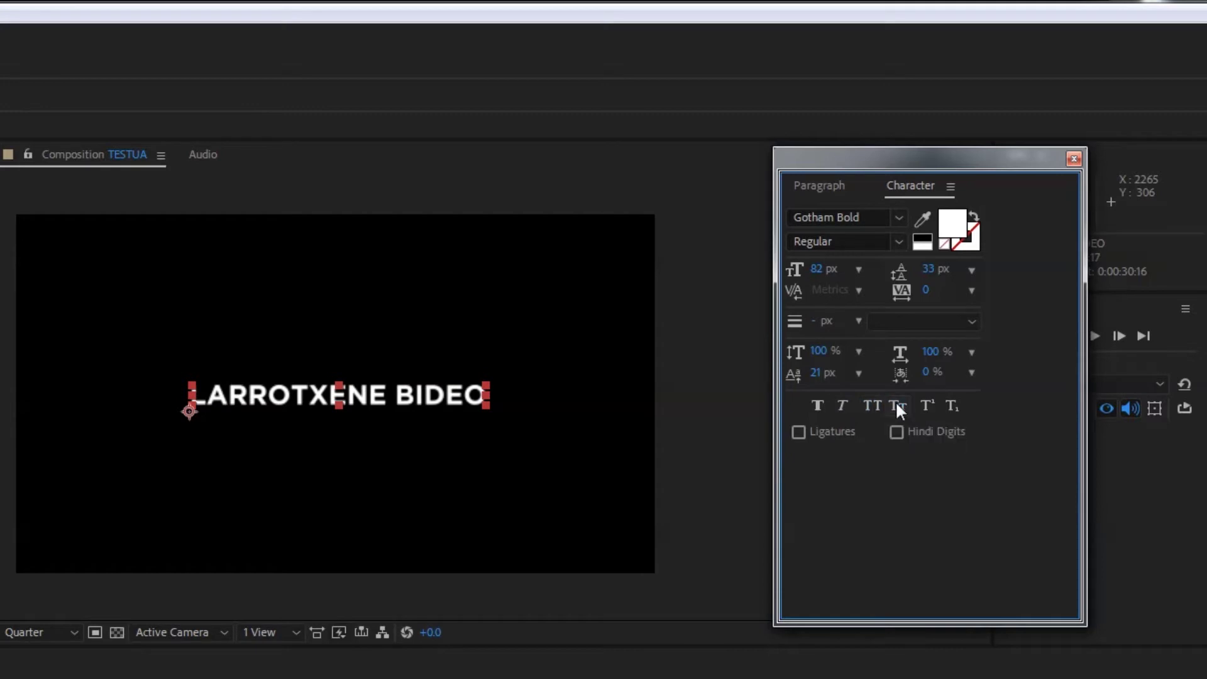
# Step: Try Superscript and Subscript on the title, turning each one off again
pyautogui.click(928, 406)
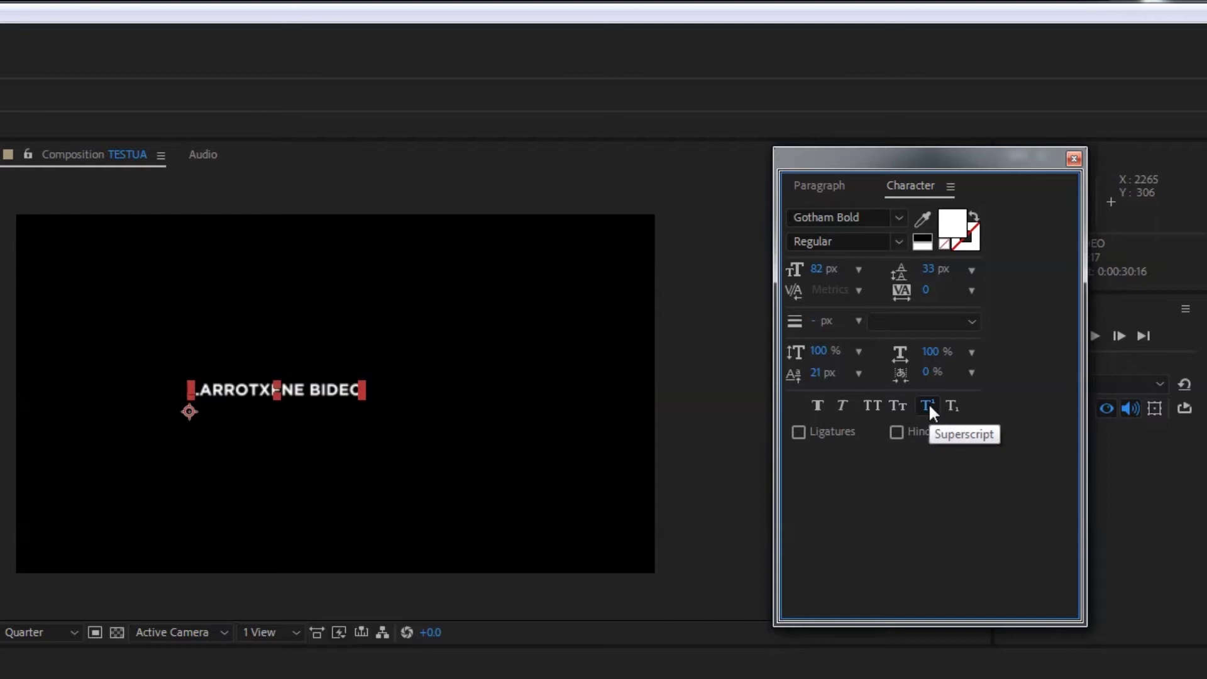
pyautogui.click(928, 406)
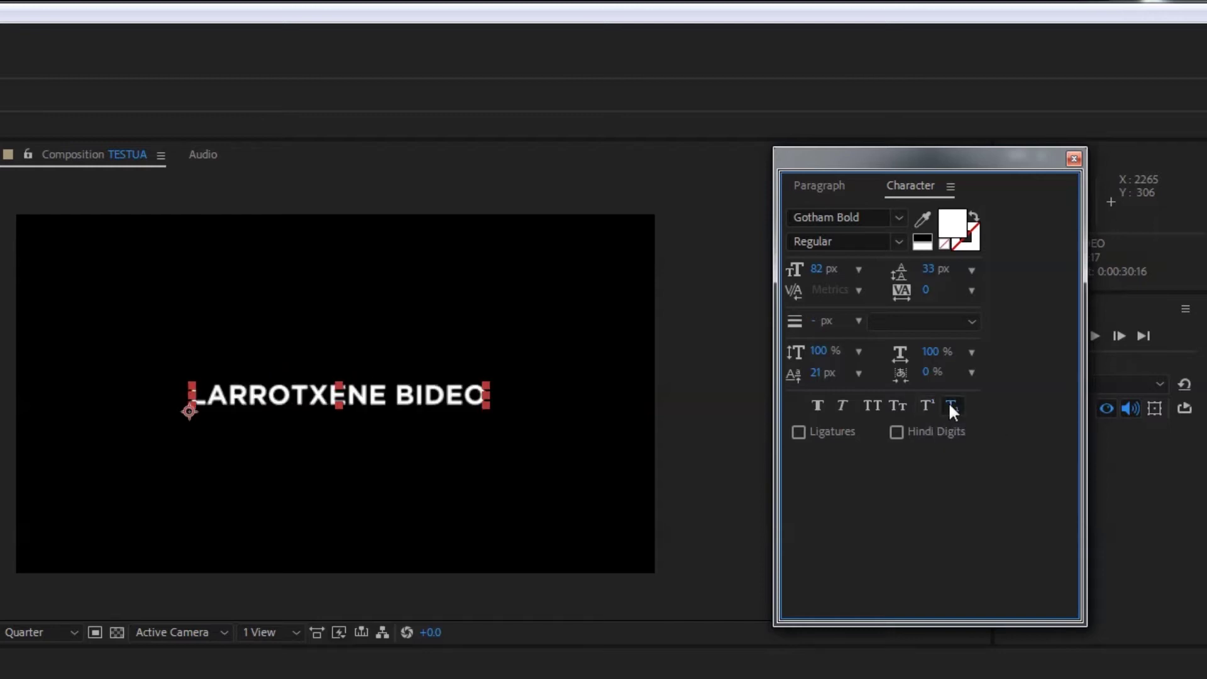
pyautogui.click(951, 408)
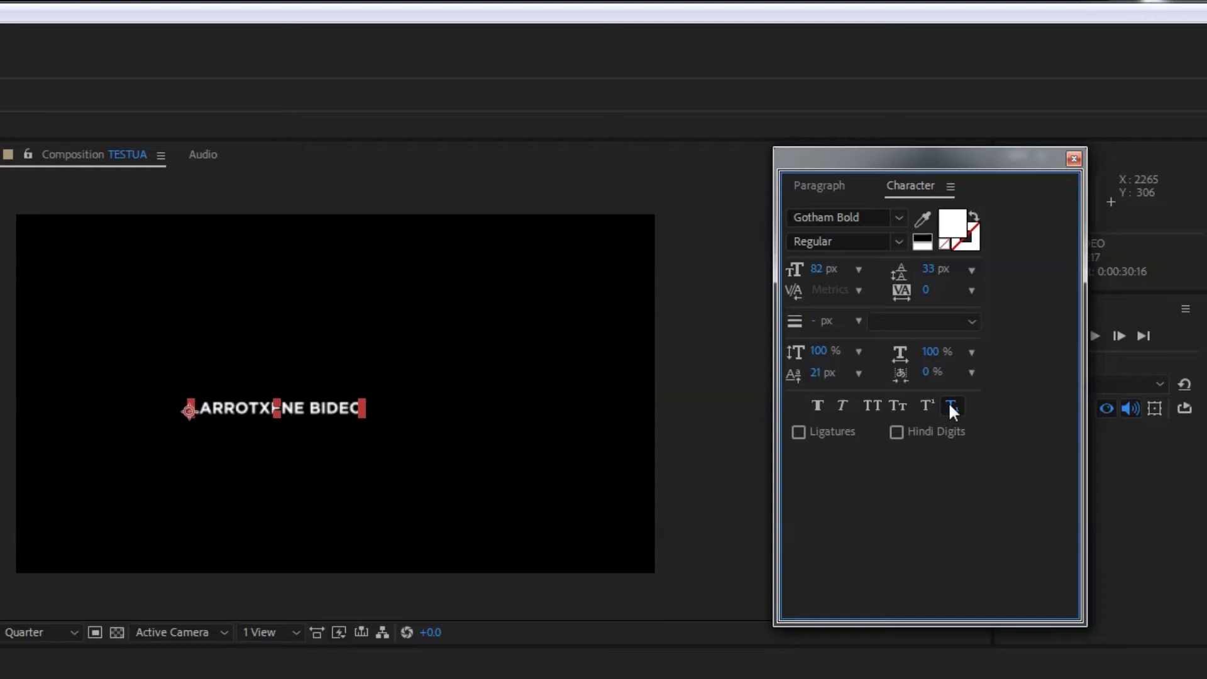
pyautogui.click(950, 407)
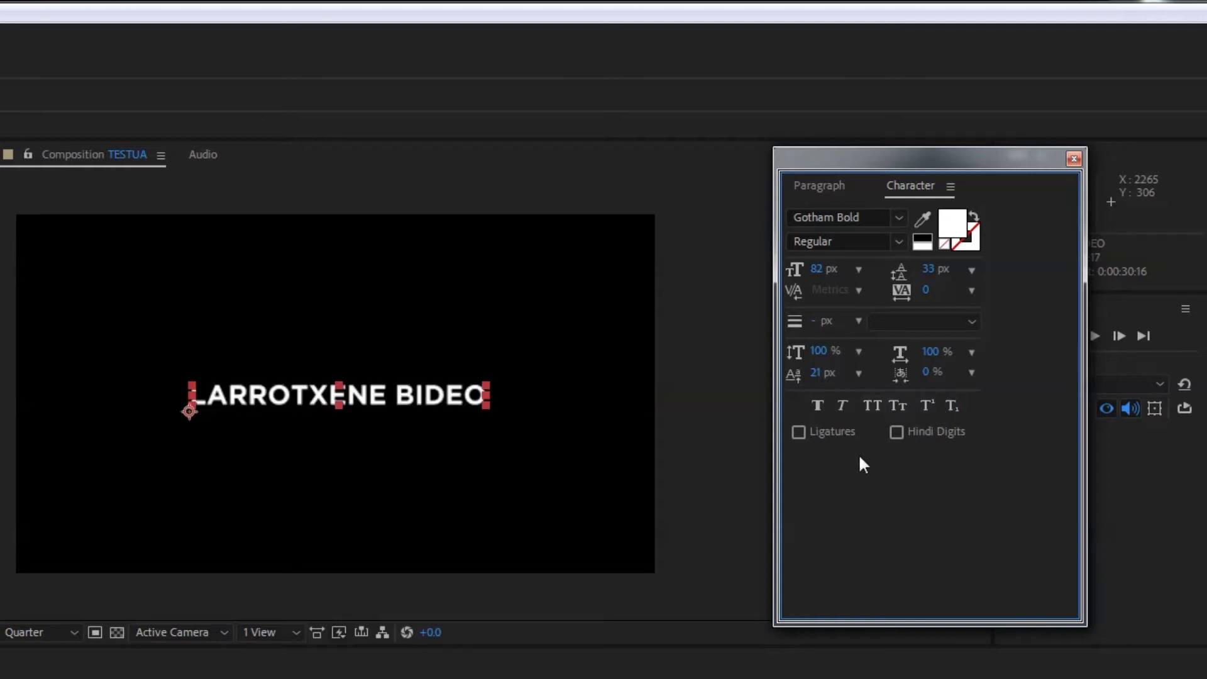
# Step: Replace the title text with lowercase "larrotxene bideo"
pyautogui.doubleClick(267, 398)
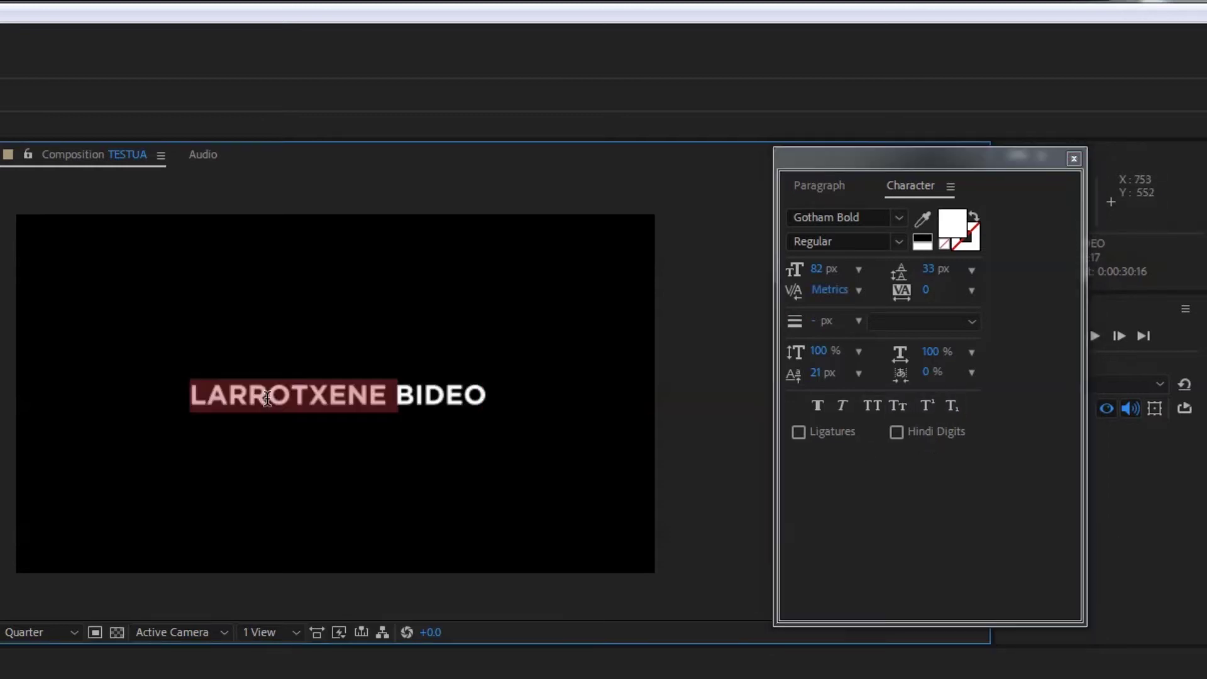
pyautogui.tripleClick(267, 398)
pyautogui.press('BackSpace')
pyautogui.write('larrotxene bideo')
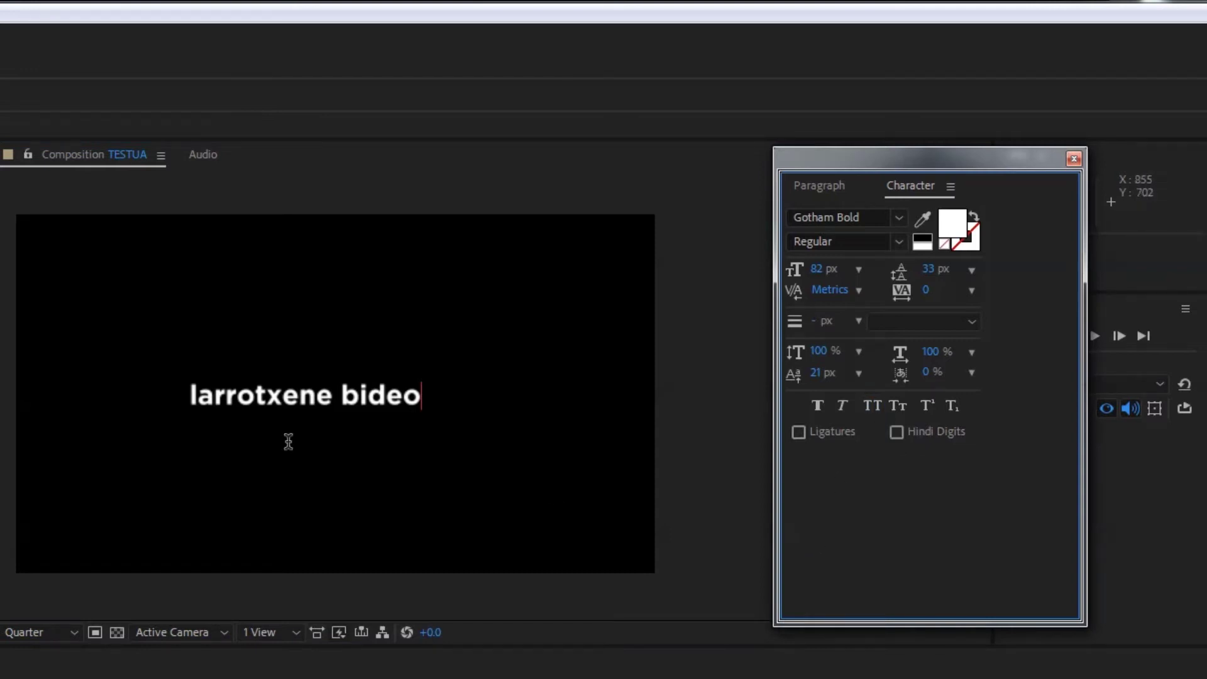
# Step: Compare All Caps and Small Caps on the whole title layer and leave All Caps on
pyautogui.click(141, 674)
pyautogui.hotkey('ctrl', 'a')
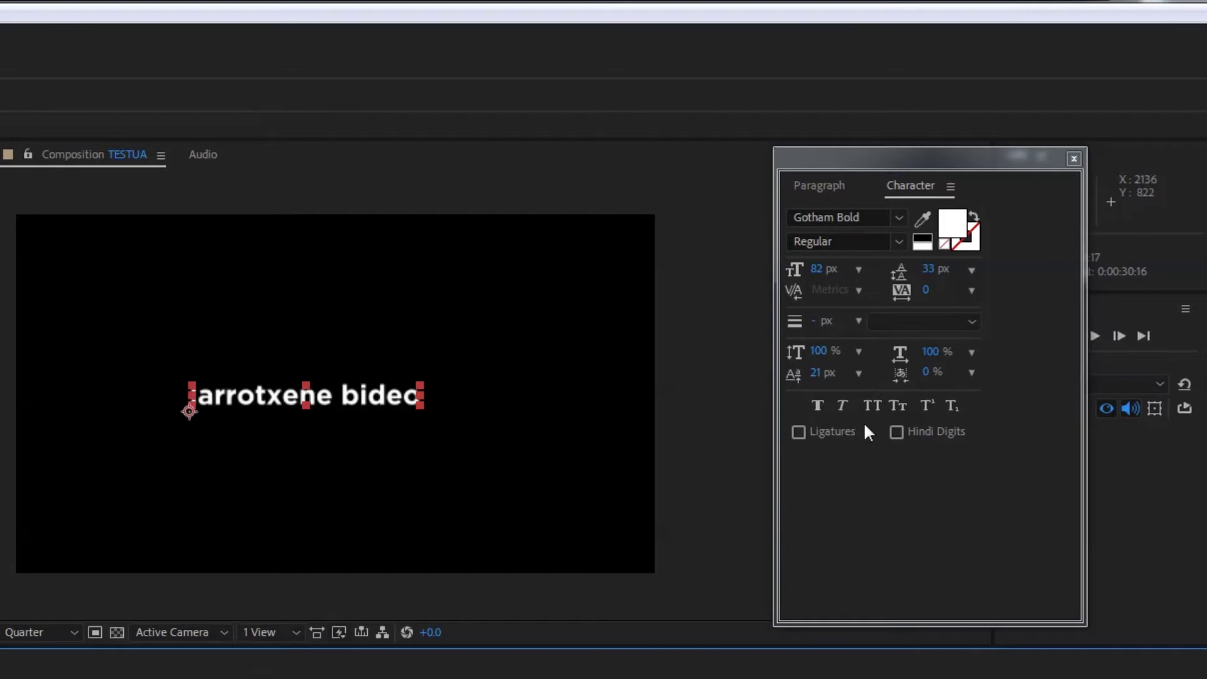
pyautogui.click(870, 407)
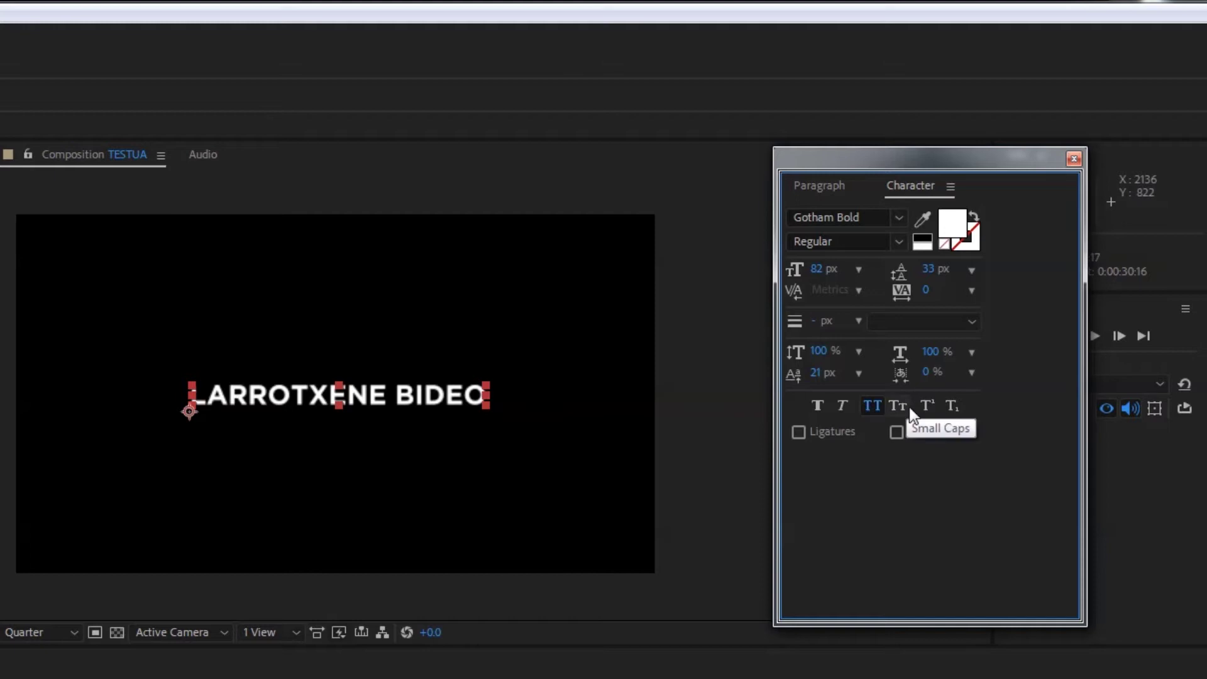
pyautogui.click(898, 406)
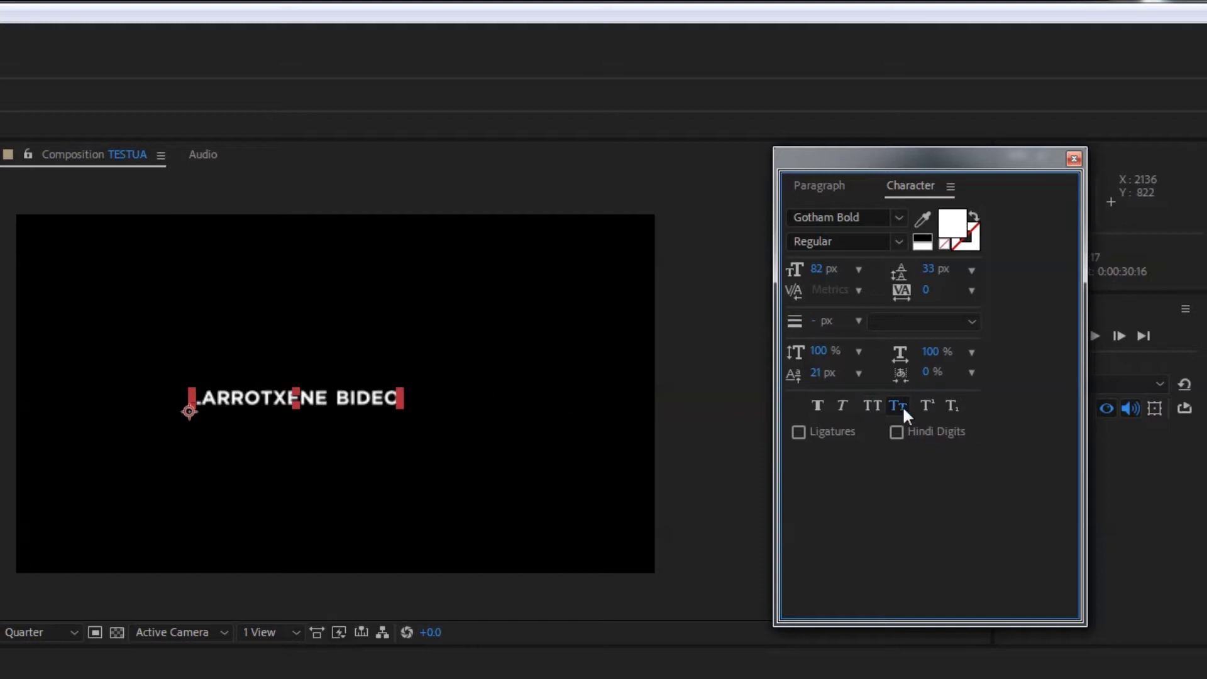
pyautogui.click(903, 407)
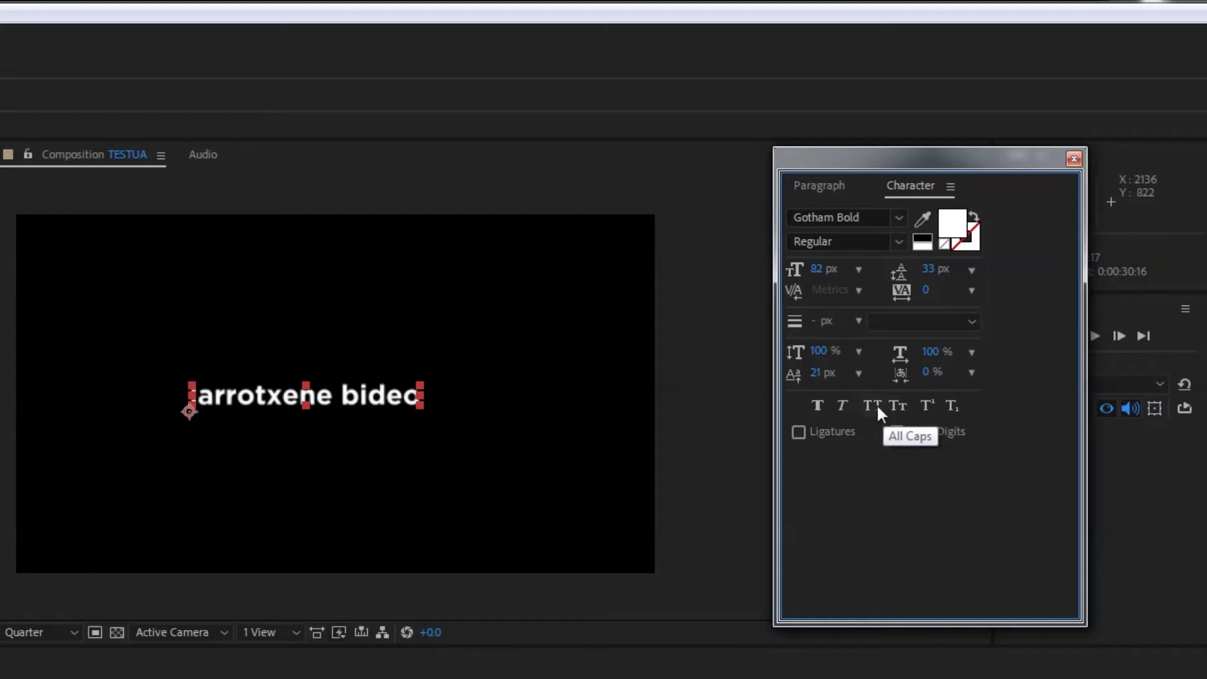
pyautogui.click(873, 405)
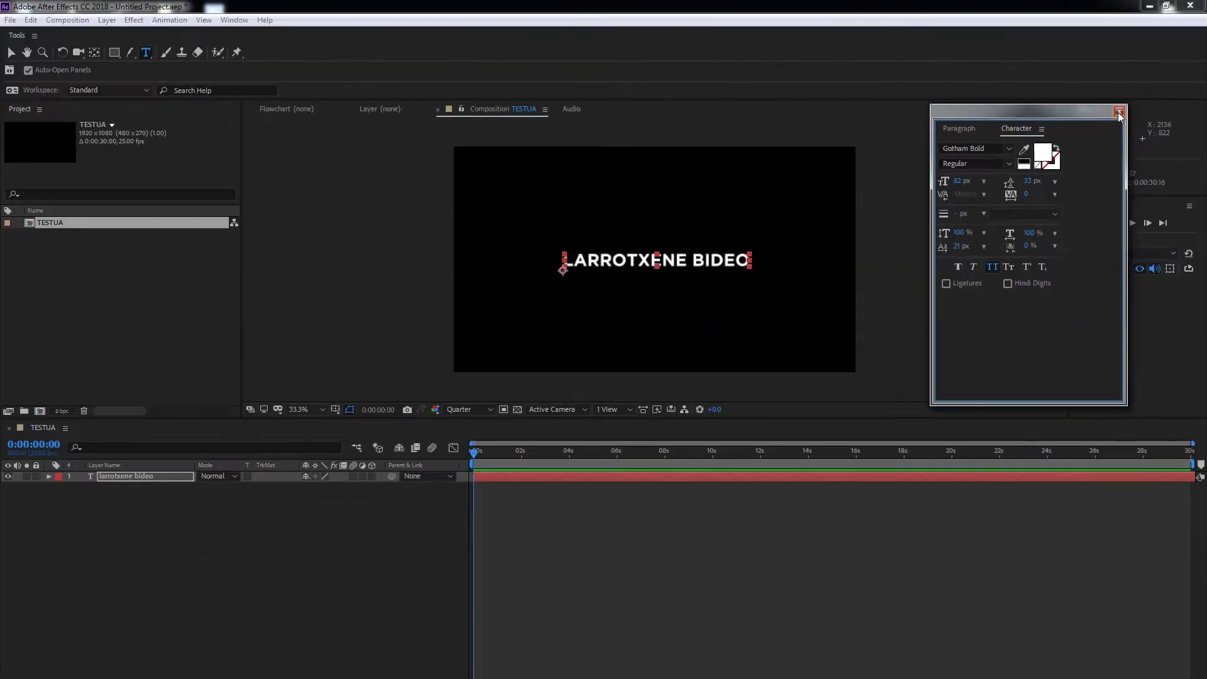
# Step: Close the character settings and deselect the title layer, with the playhead at the composition's start
pyautogui.click(1073, 158)
pyautogui.moveTo(481, 451); pyautogui.dragTo(19, 457)
pyautogui.click(204, 568)
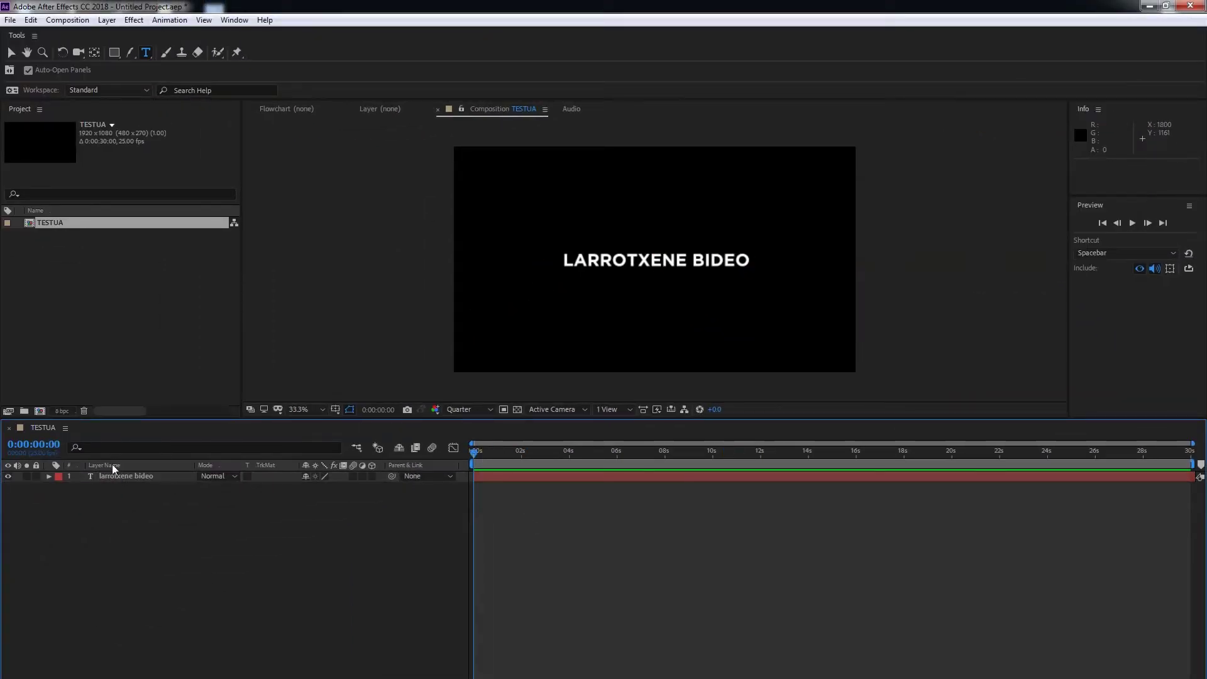
# Step: Select the larrotxene bideo title layer and search the effects and presets for "text"
pyautogui.click(122, 478)
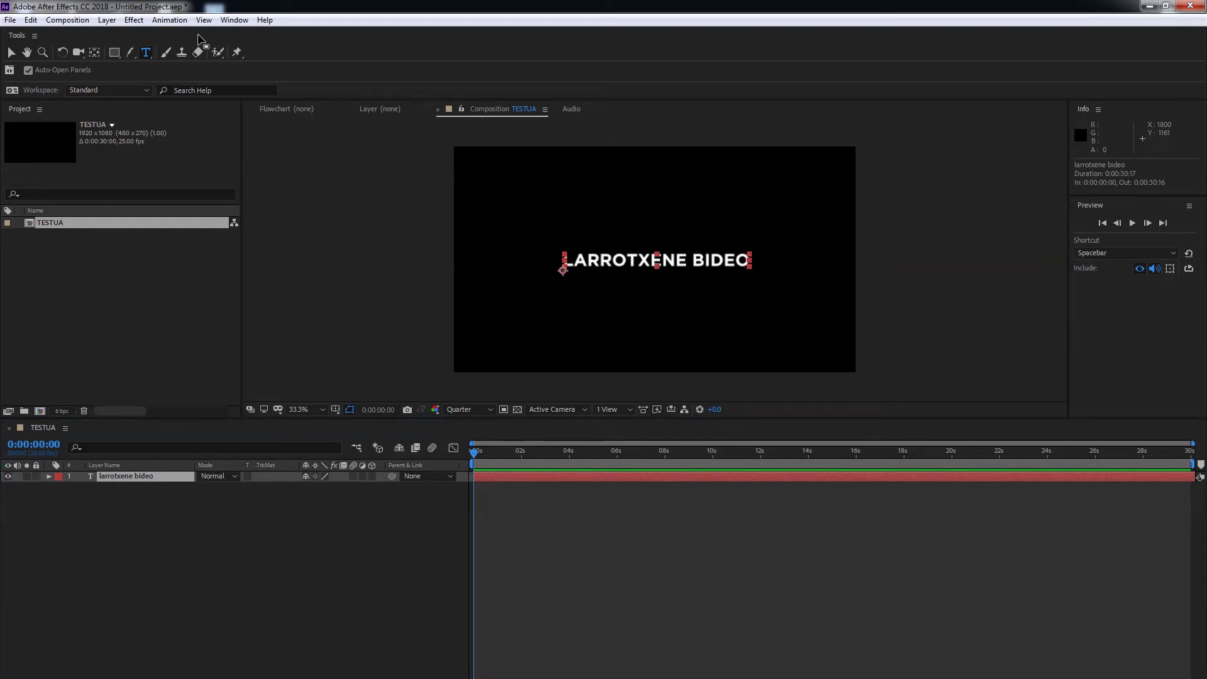
pyautogui.click(226, 21)
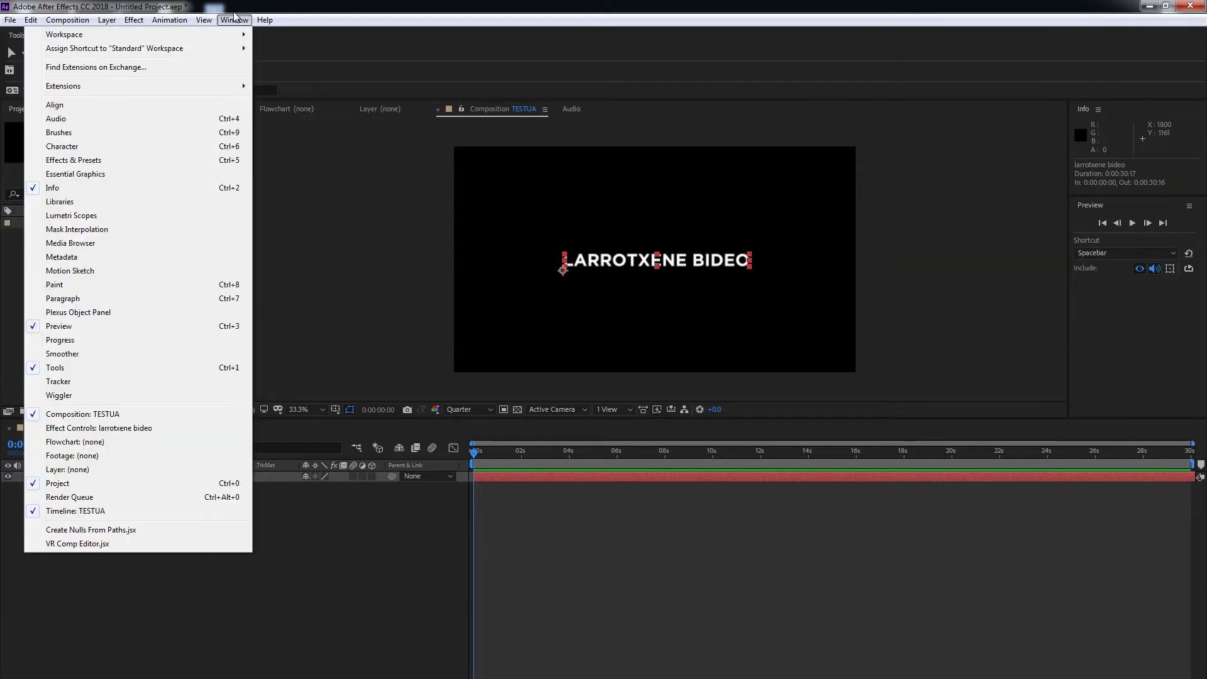
pyautogui.click(75, 161)
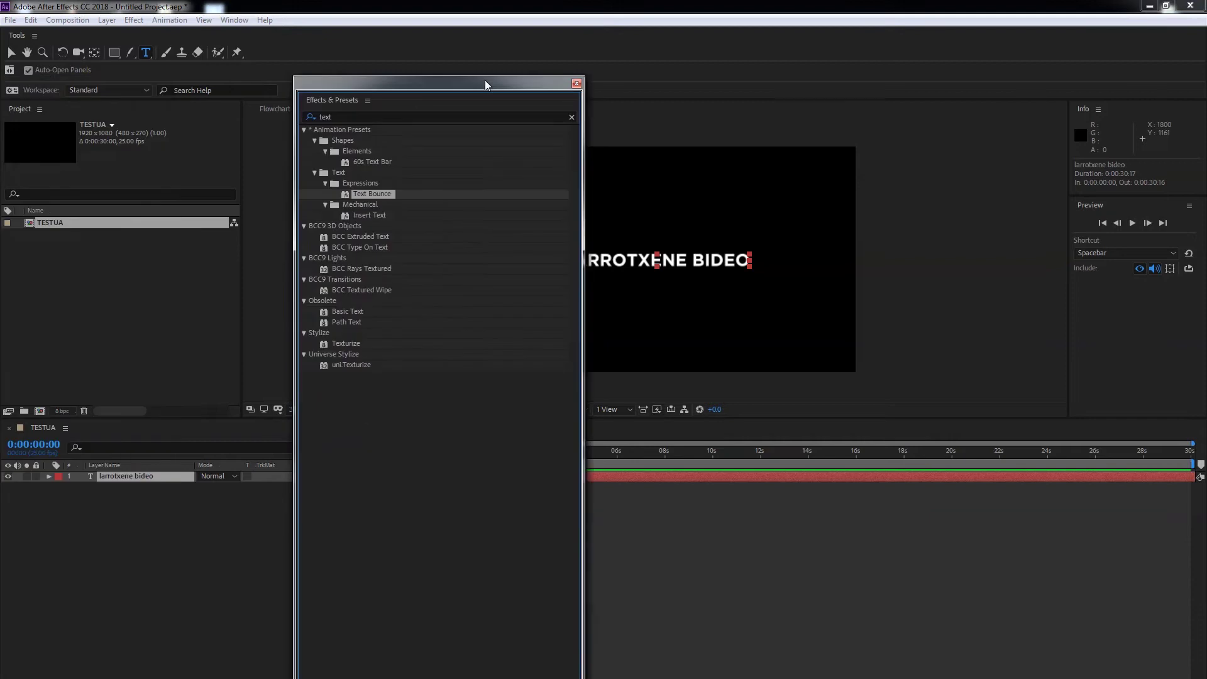
pyautogui.click(348, 117)
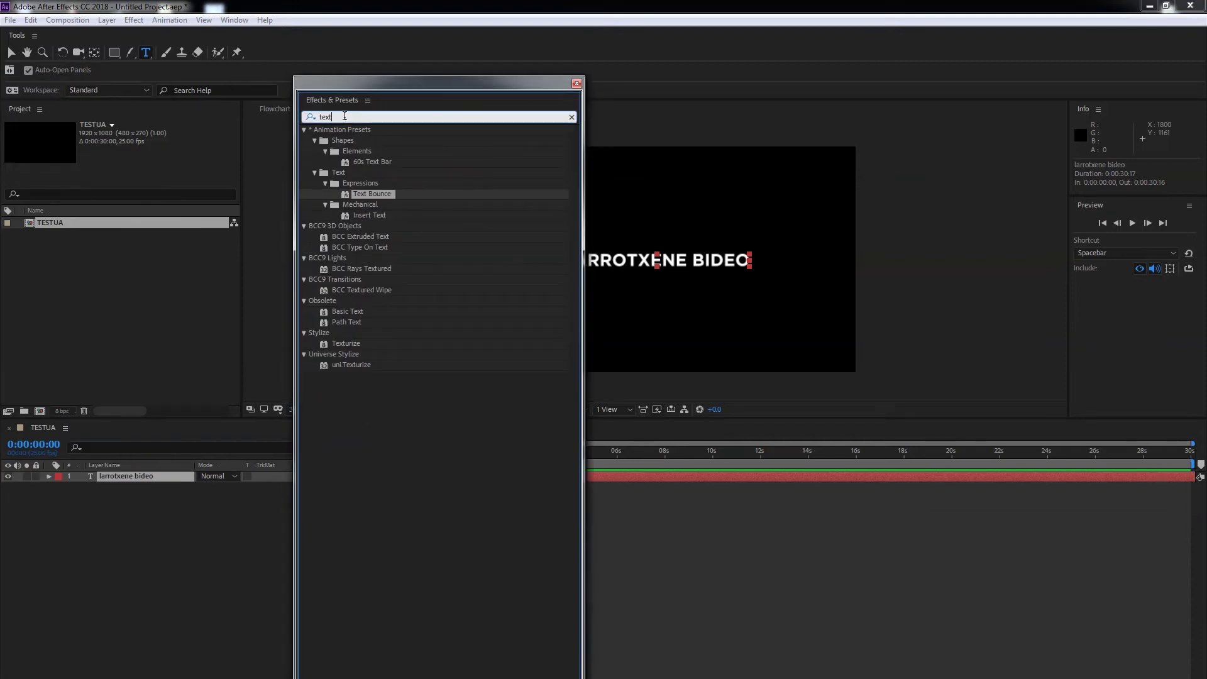
pyautogui.write('tew')
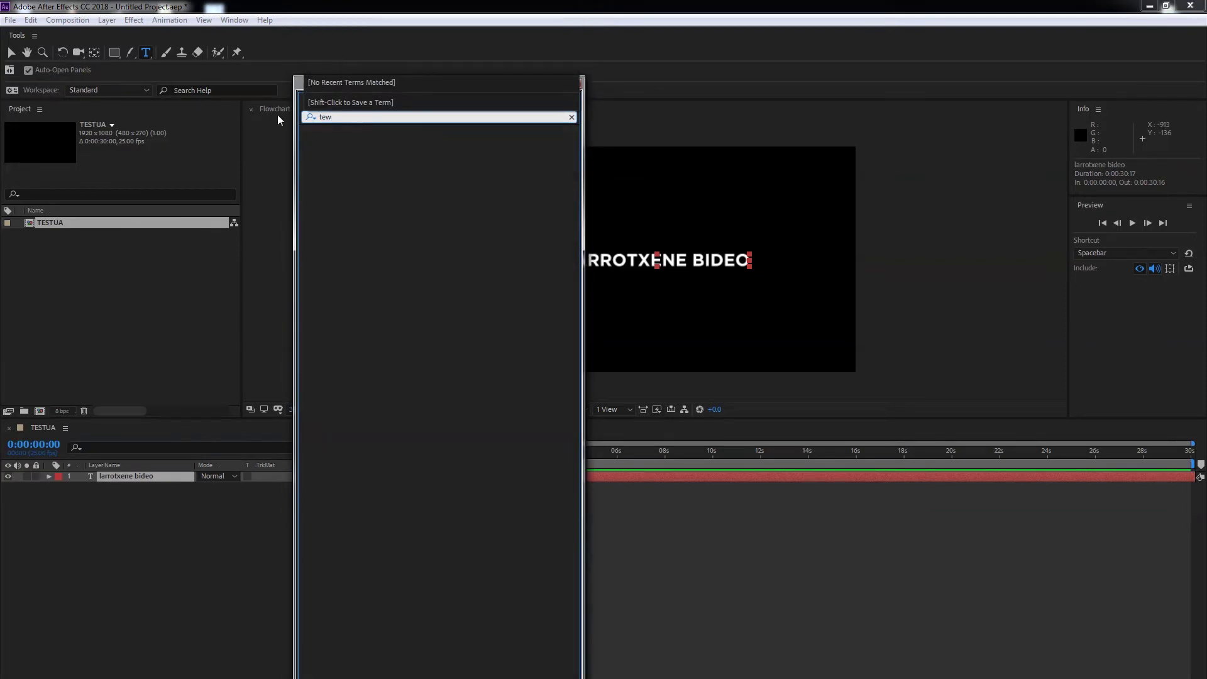
pyautogui.press('BackSpace')
pyautogui.write('xt')
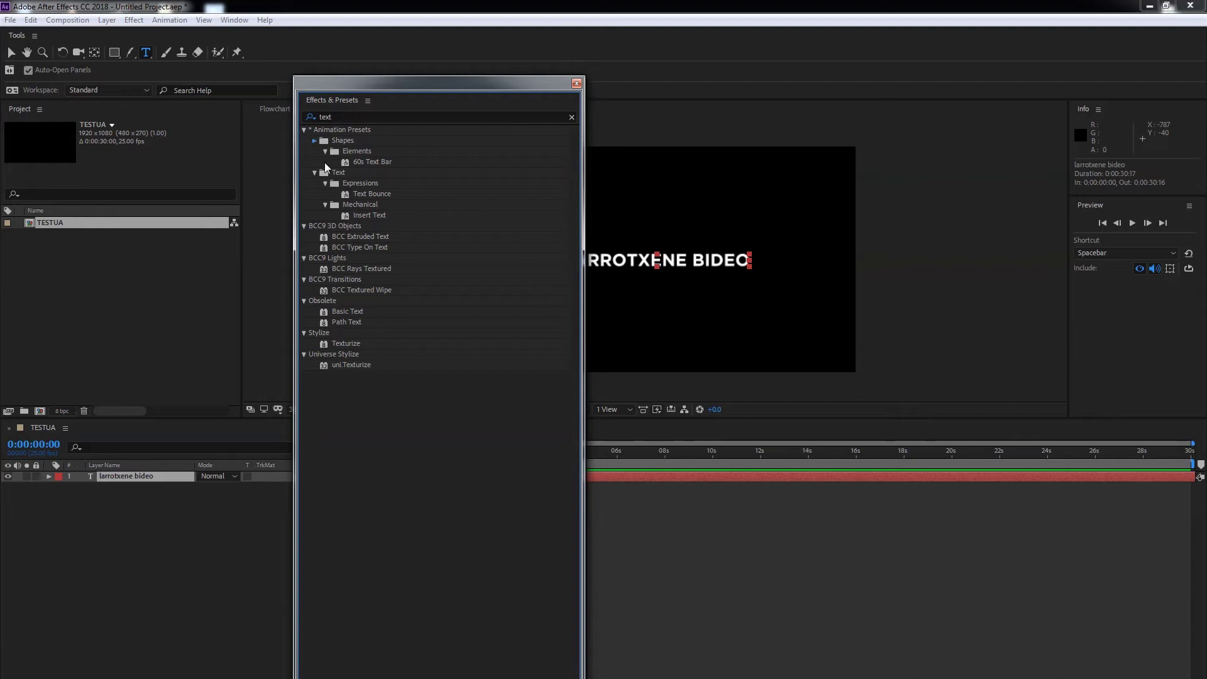
# Step: Try the Text Bounce animation preset on the title and close the floating effects window
pyautogui.click(305, 205)
pyautogui.click(306, 215)
pyautogui.click(358, 173)
pyautogui.moveTo(371, 181); pyautogui.dragTo(694, 479)
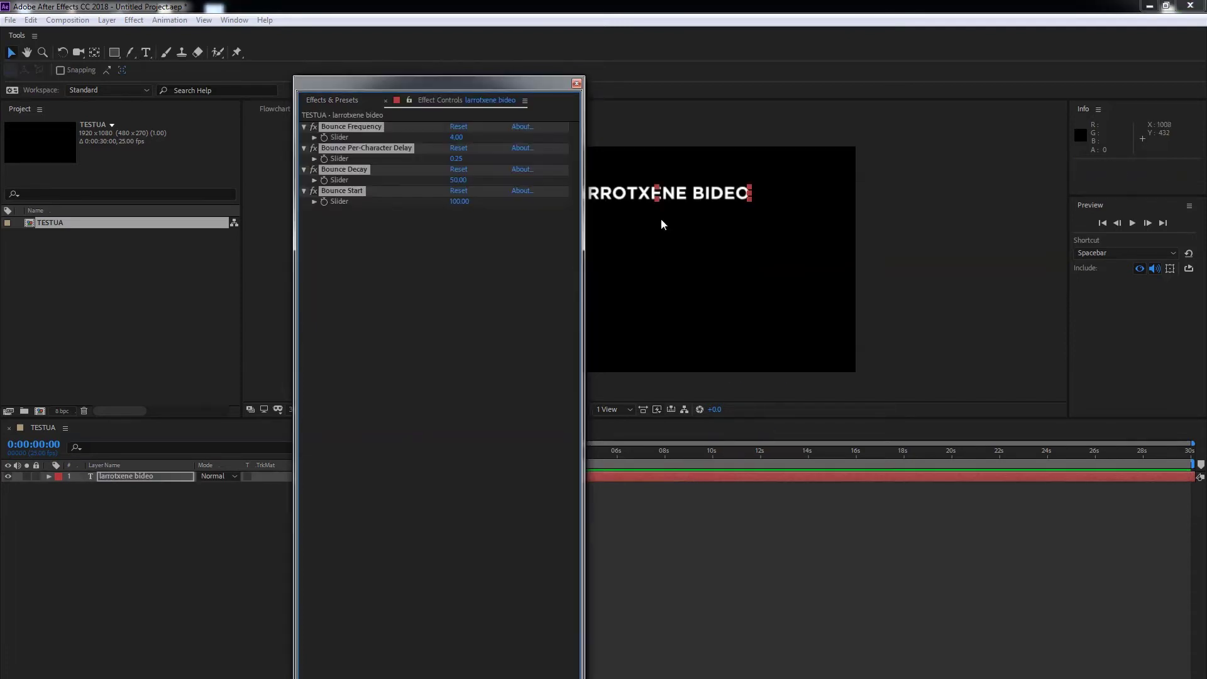
pyautogui.click(576, 83)
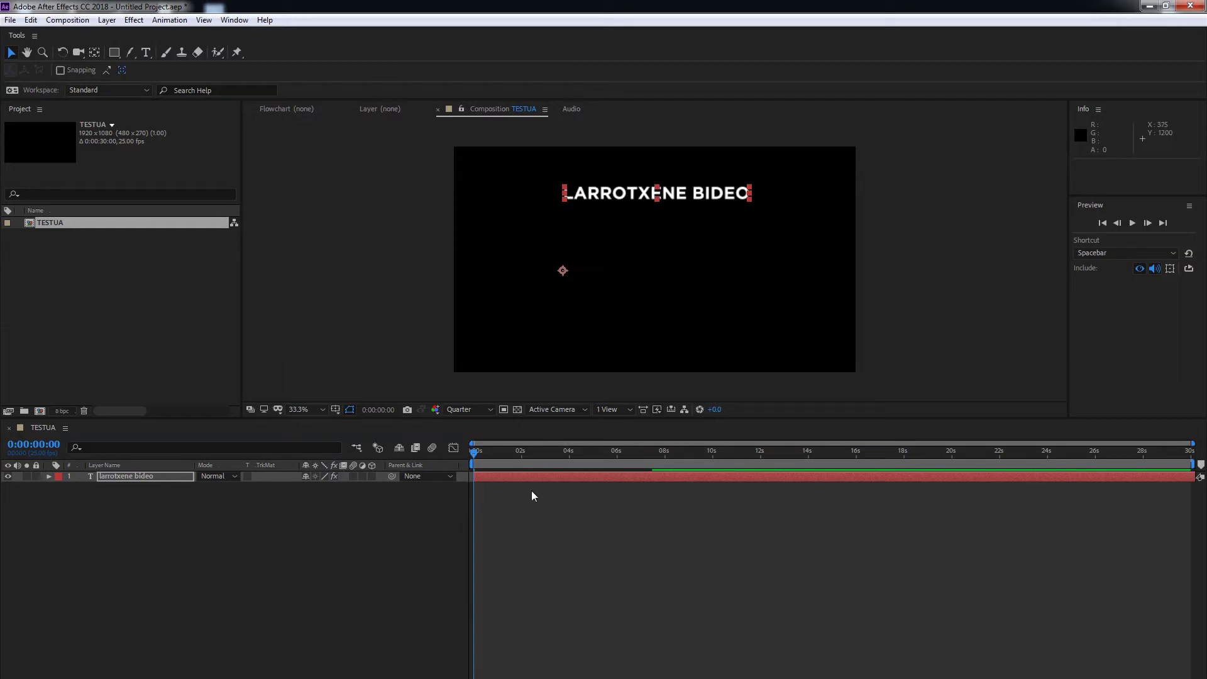
# Step: Preview the bouncing title from the composition's start and undo the applied animation preset
pyautogui.click(521, 520)
pyautogui.press('space')
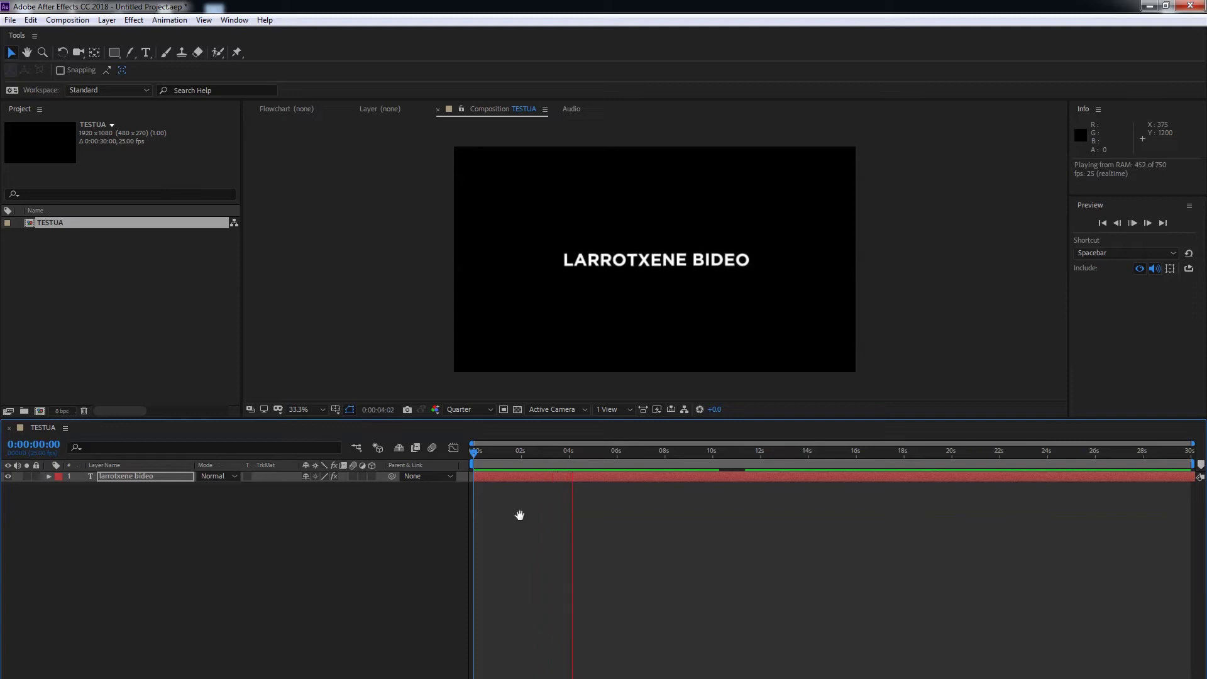
pyautogui.hotkey('ctrl', 'z')
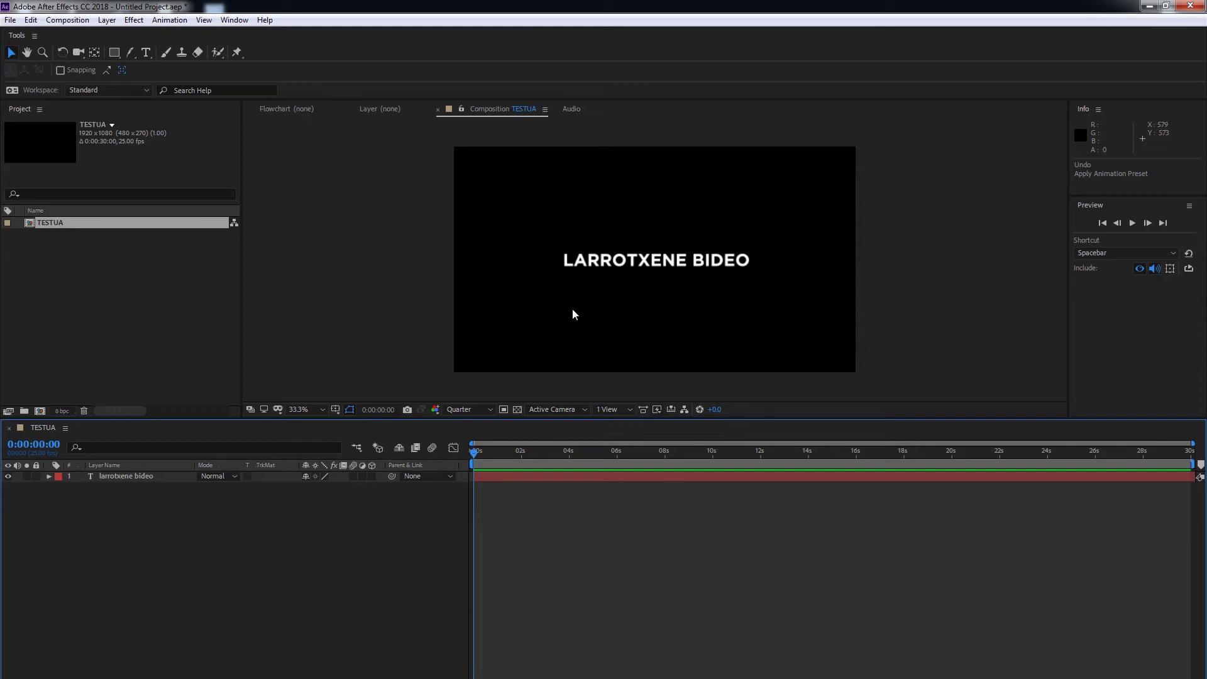
# Step: Add an Opacity text animator to the title layer and set its opacity to 0%
pyautogui.click(117, 475)
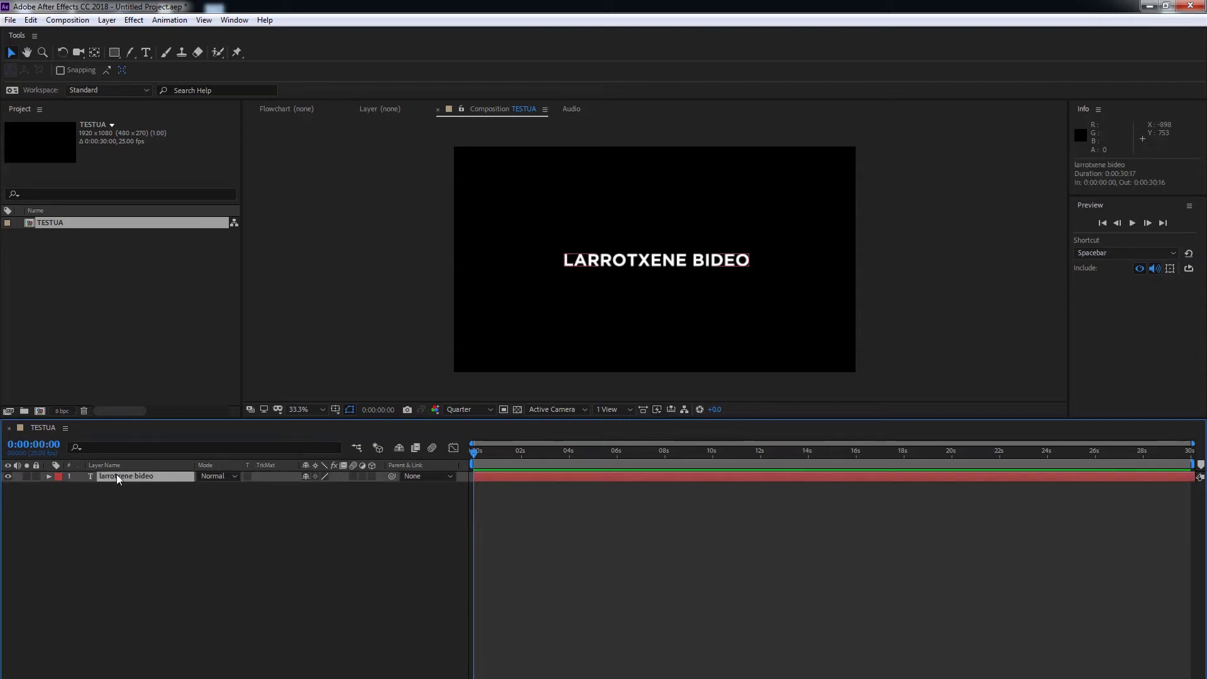
pyautogui.click(48, 477)
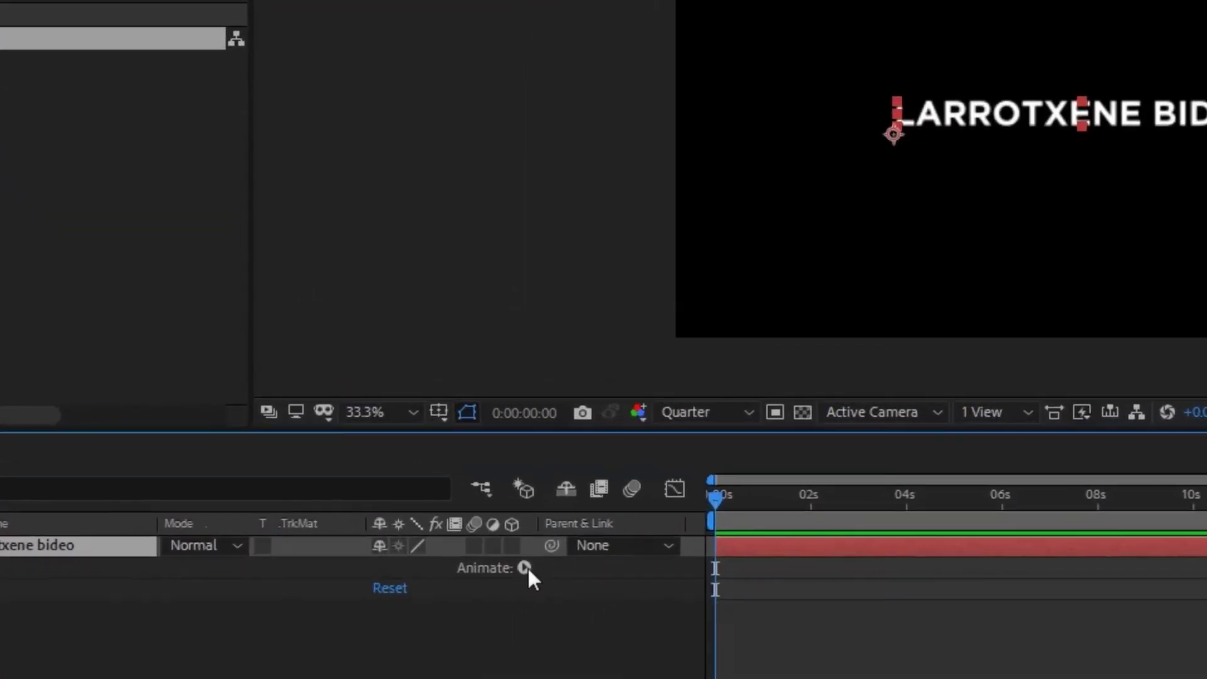
pyautogui.click(525, 568)
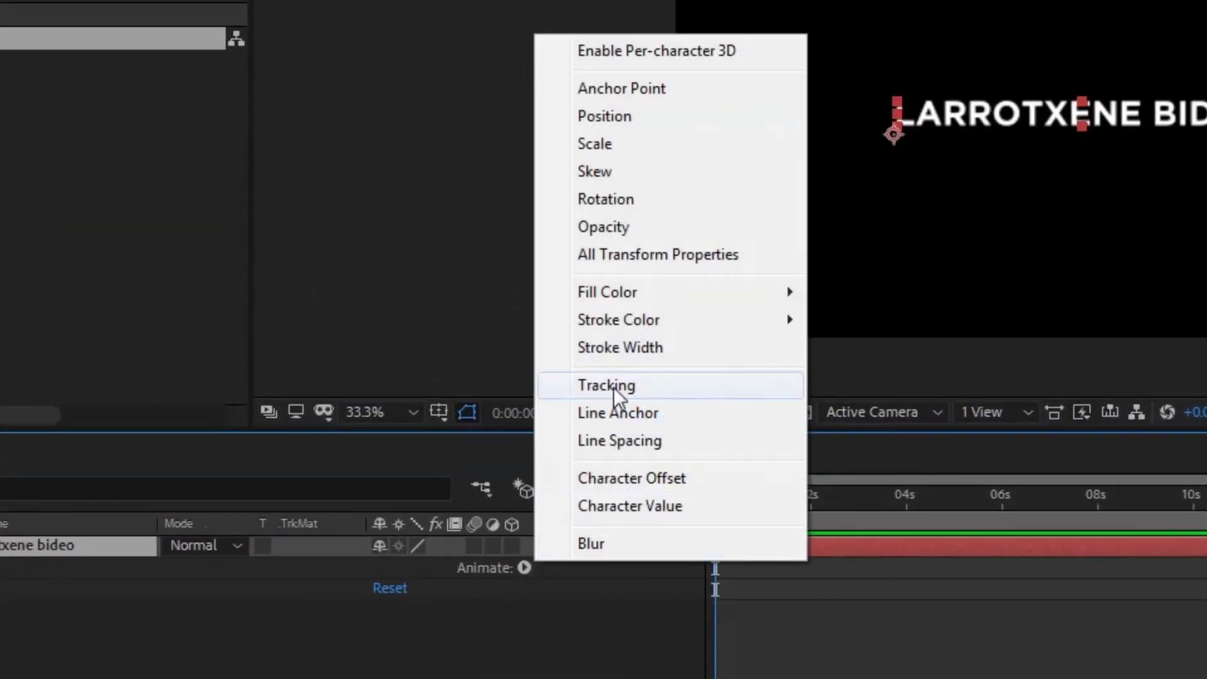
pyautogui.click(594, 228)
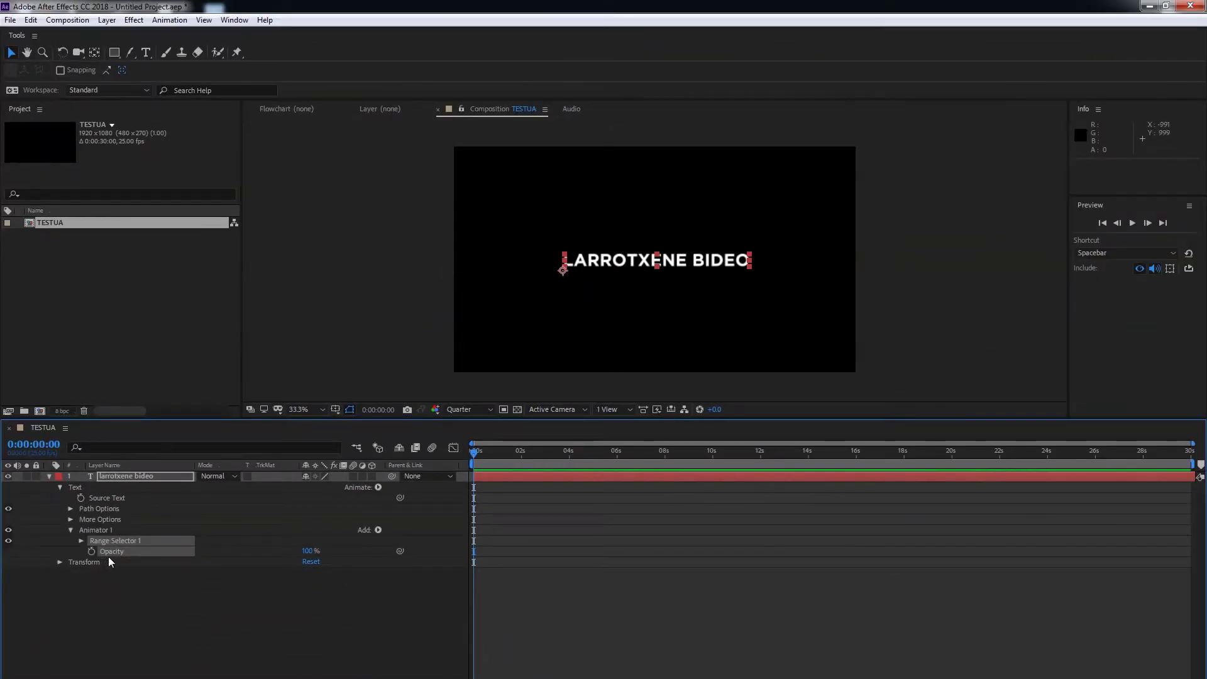
pyautogui.moveTo(308, 551); pyautogui.dragTo(218, 549)
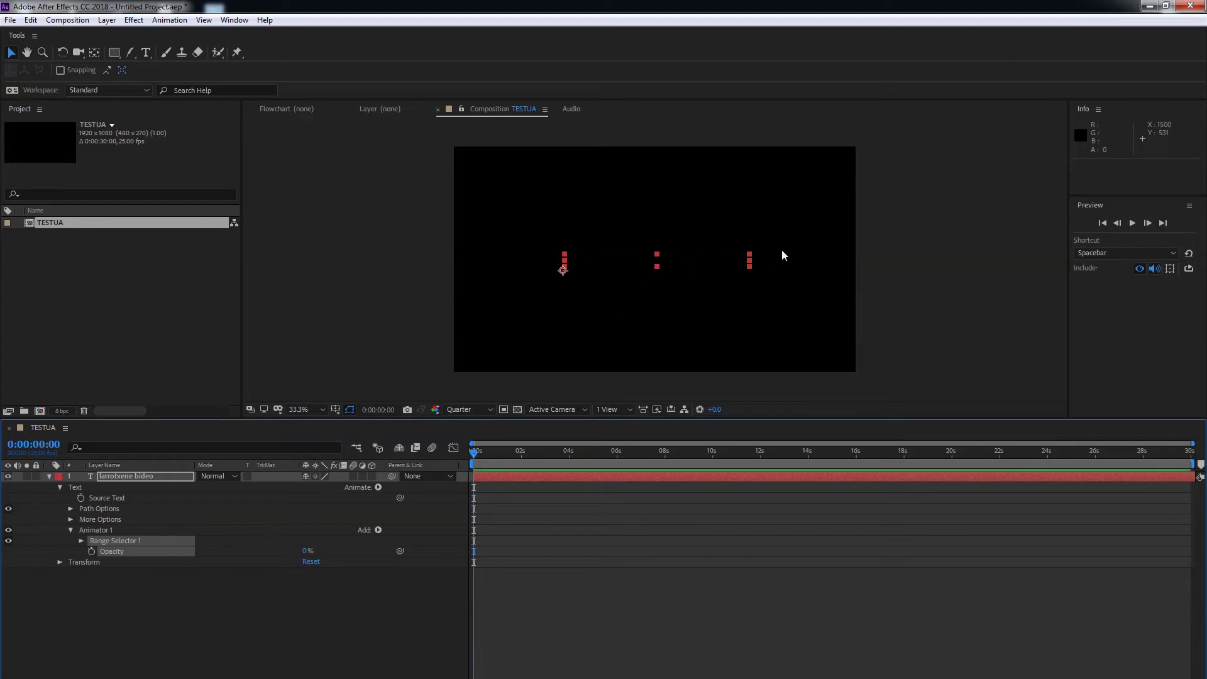
# Step: Keyframe the range selector's Offset at 0% at the composition's start and 100% at 0:00:03:00
pyautogui.click(81, 541)
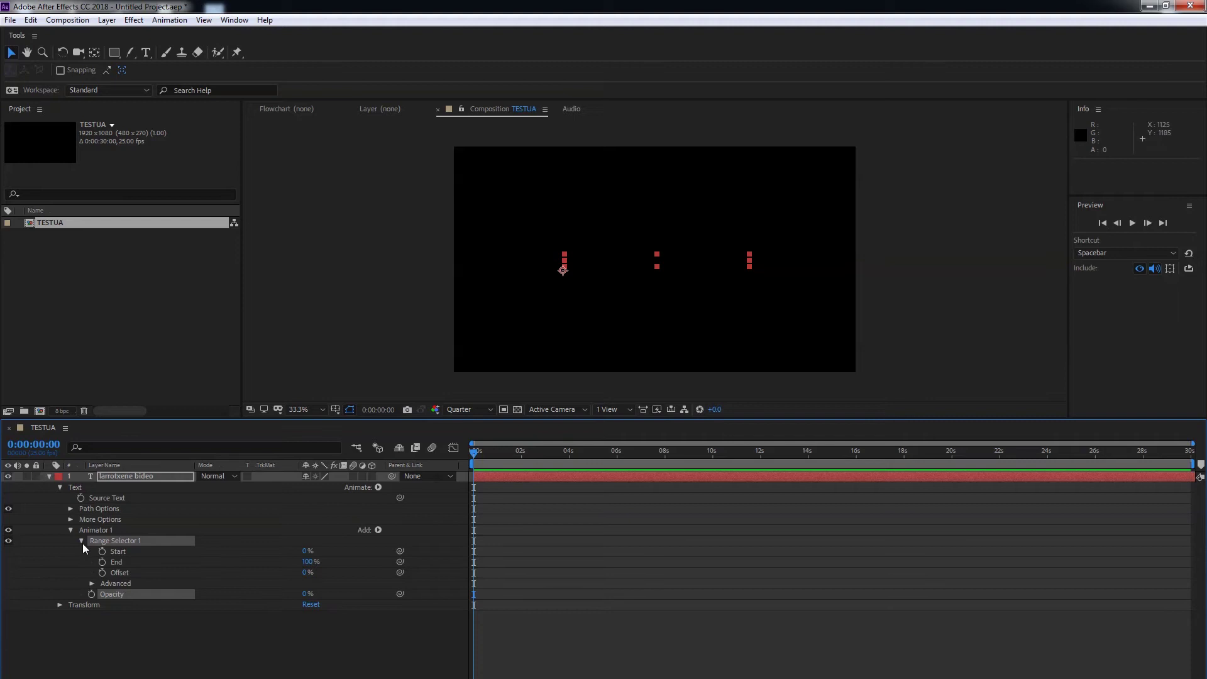
pyautogui.click(326, 582)
pyautogui.click(102, 572)
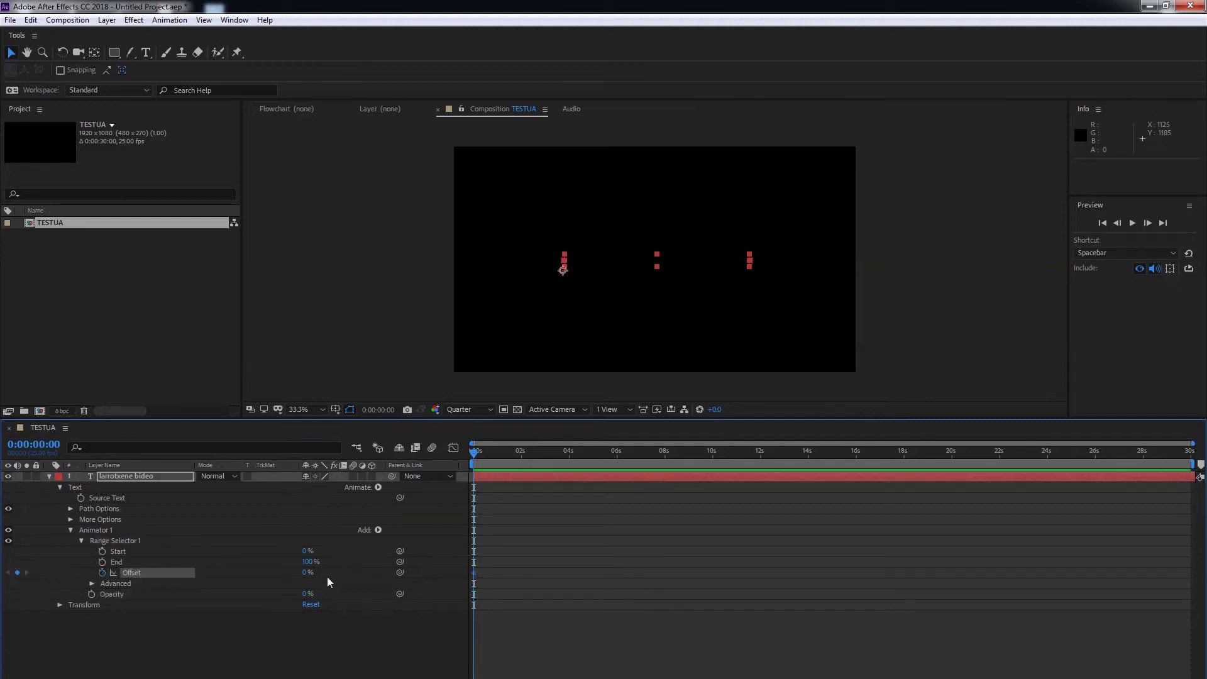
pyautogui.moveTo(535, 457); pyautogui.dragTo(544, 461)
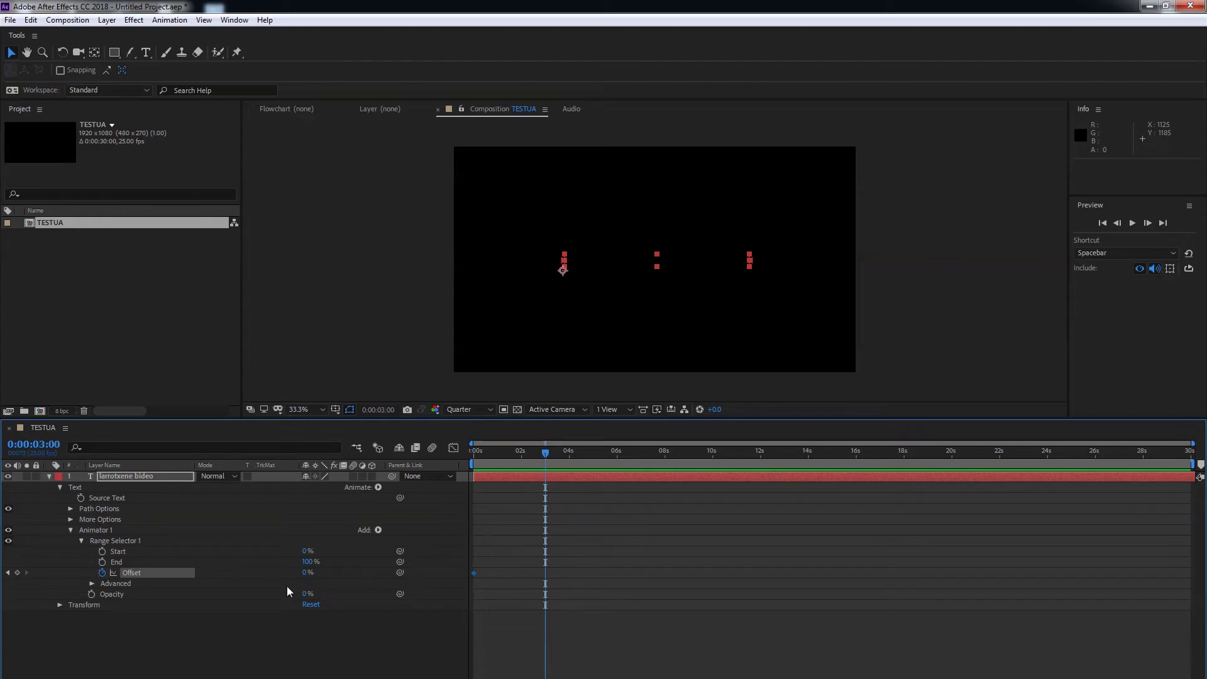
pyautogui.moveTo(307, 572); pyautogui.dragTo(405, 572)
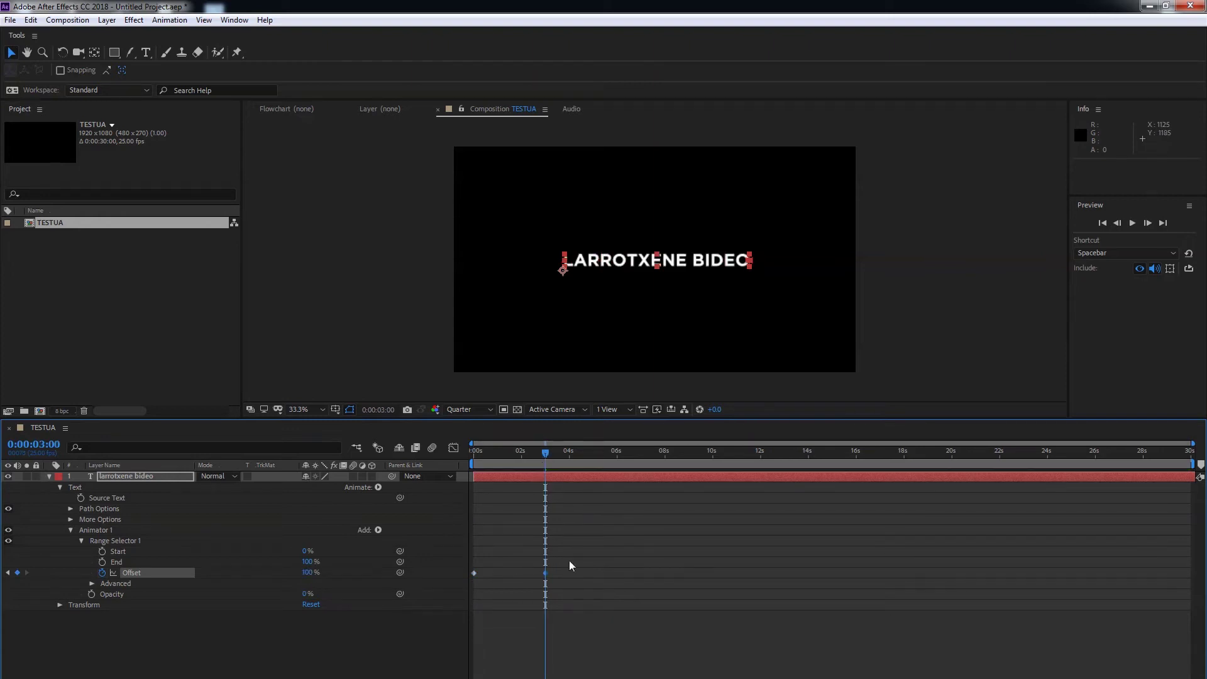
# Step: Preview the title's character fade-in from the start and park the playhead at 0:00:02:07
pyautogui.moveTo(545, 448); pyautogui.dragTo(445, 459)
pyautogui.click(766, 659)
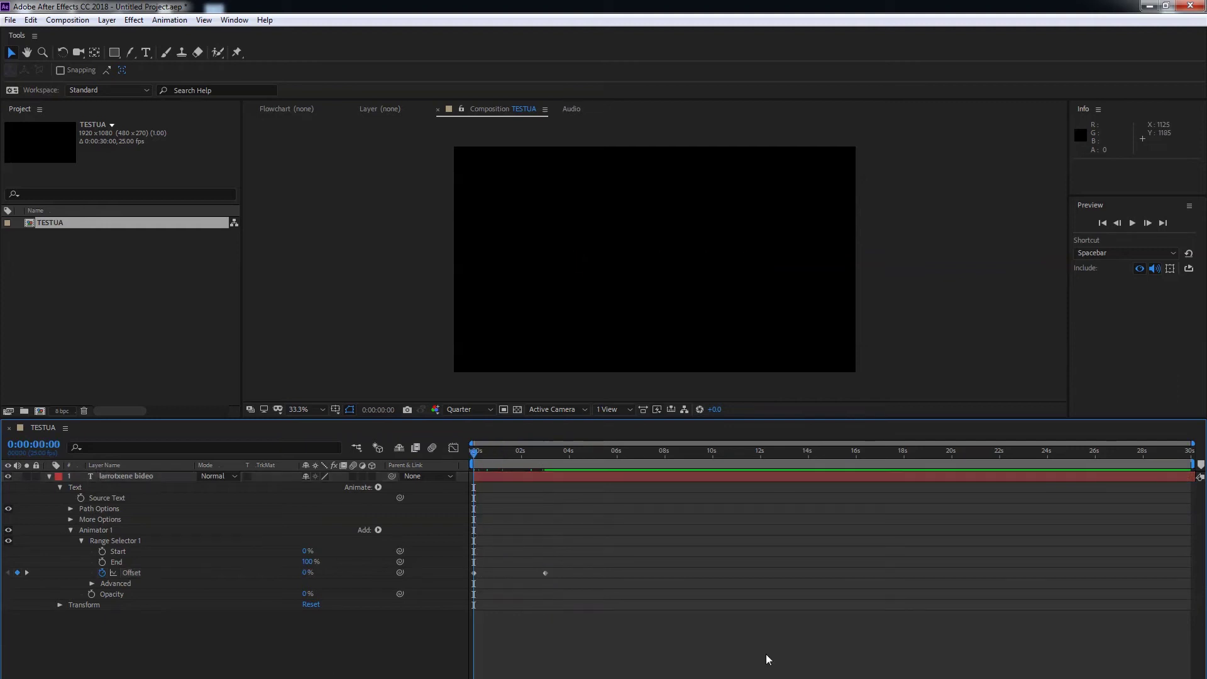
pyautogui.press('space')
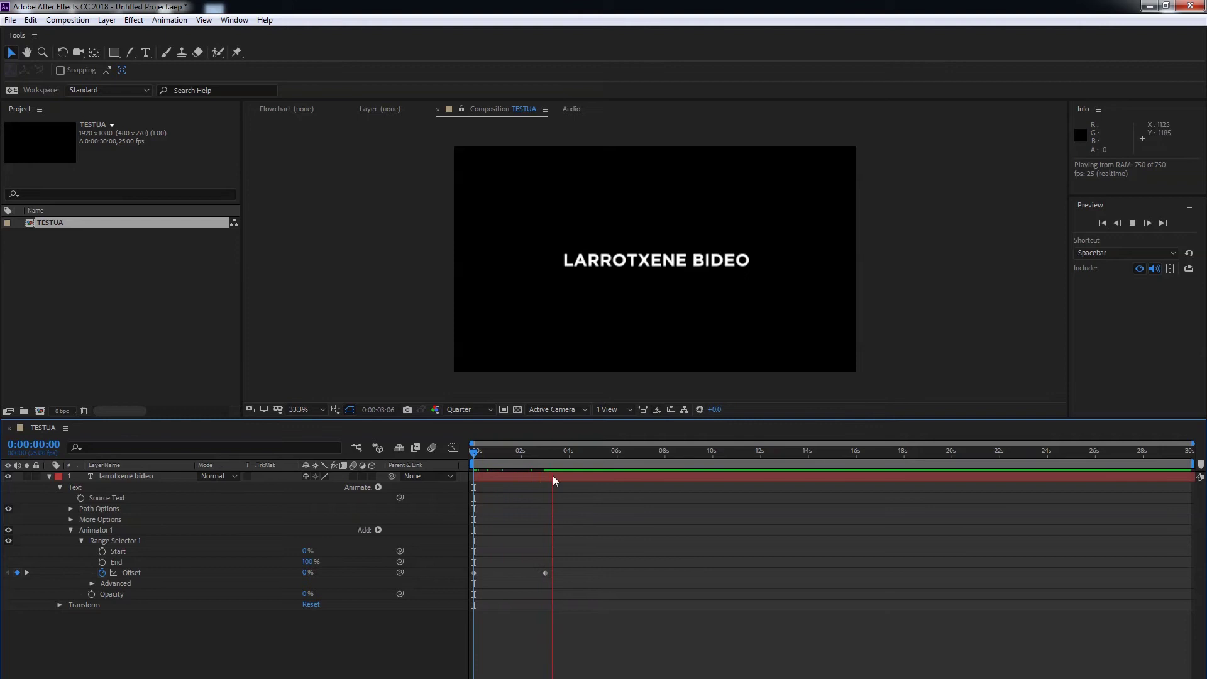
pyautogui.moveTo(524, 467); pyautogui.dragTo(528, 464)
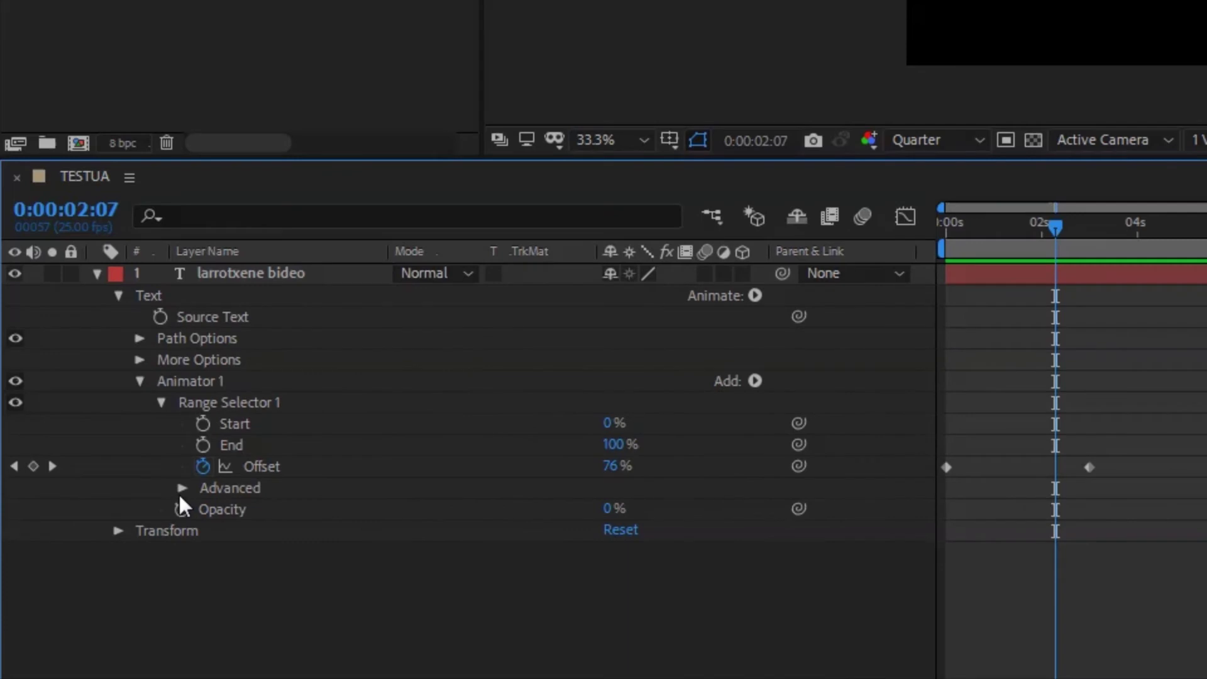
# Step: Base Range Selector 1 of the title's animator on Words in its advanced options
pyautogui.click(179, 492)
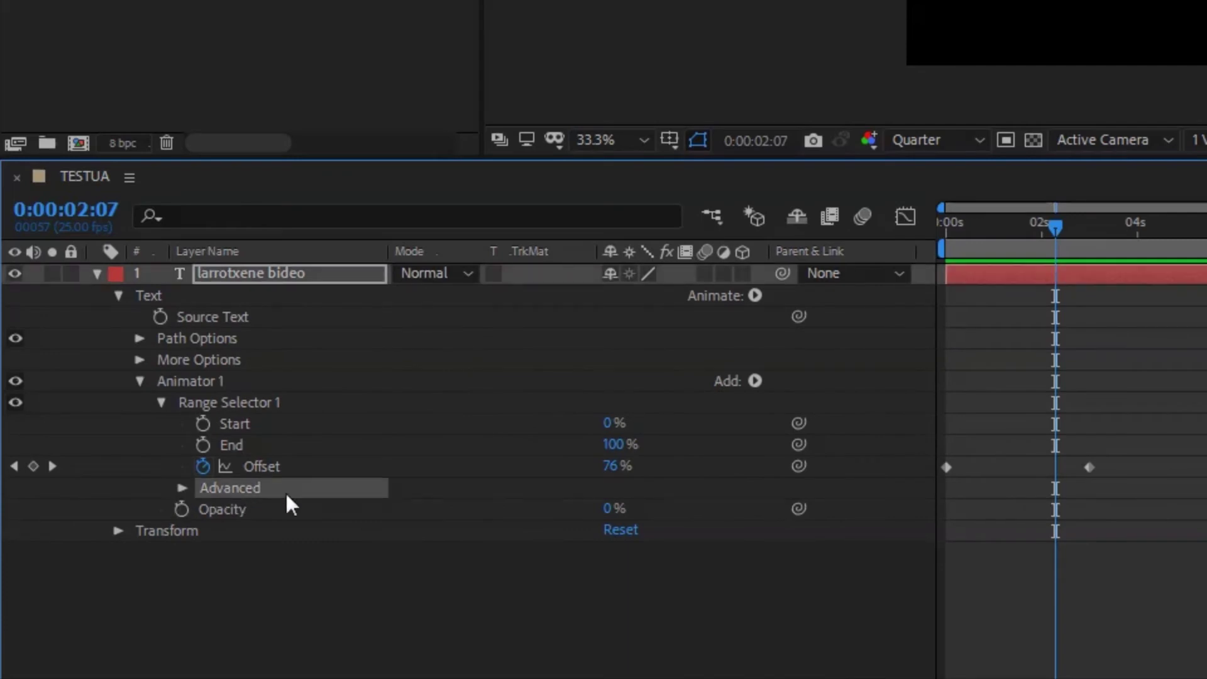
pyautogui.click(182, 487)
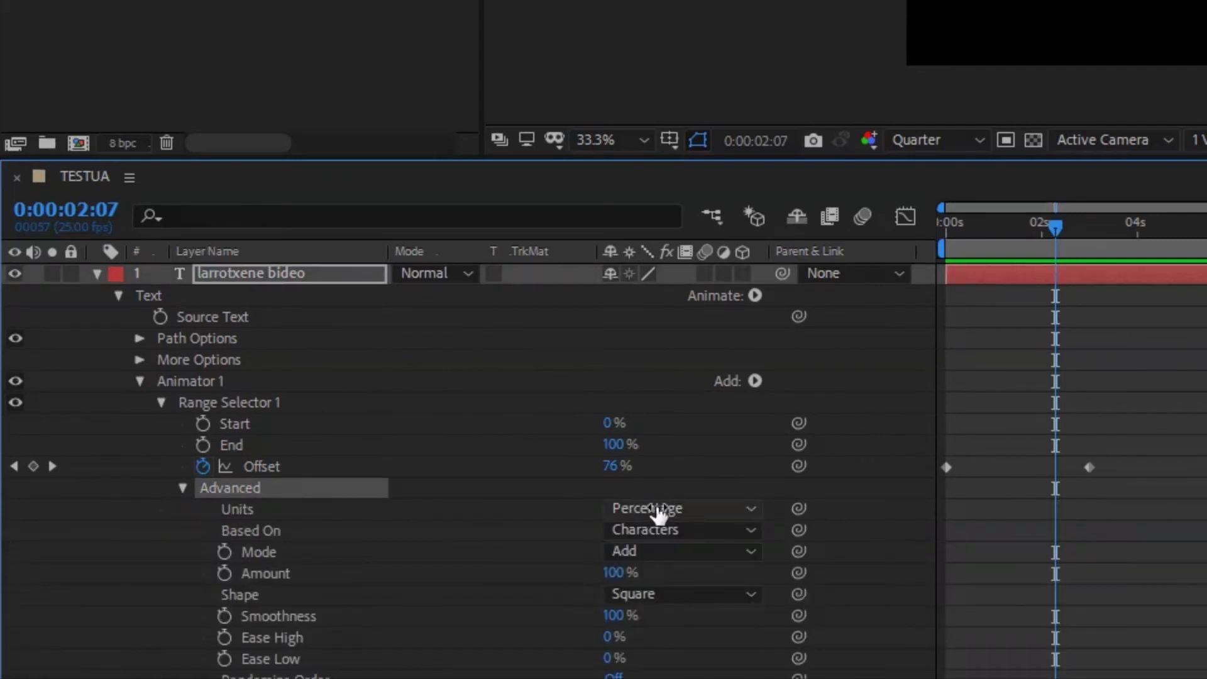
pyautogui.click(664, 533)
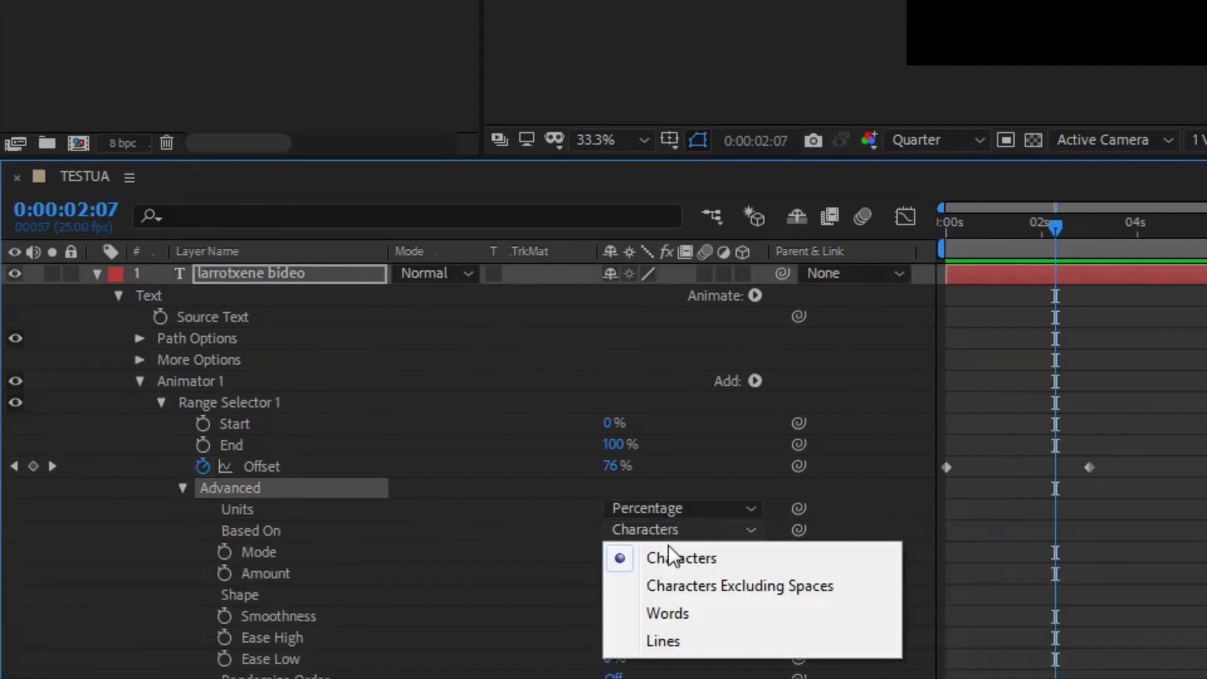
pyautogui.click(661, 613)
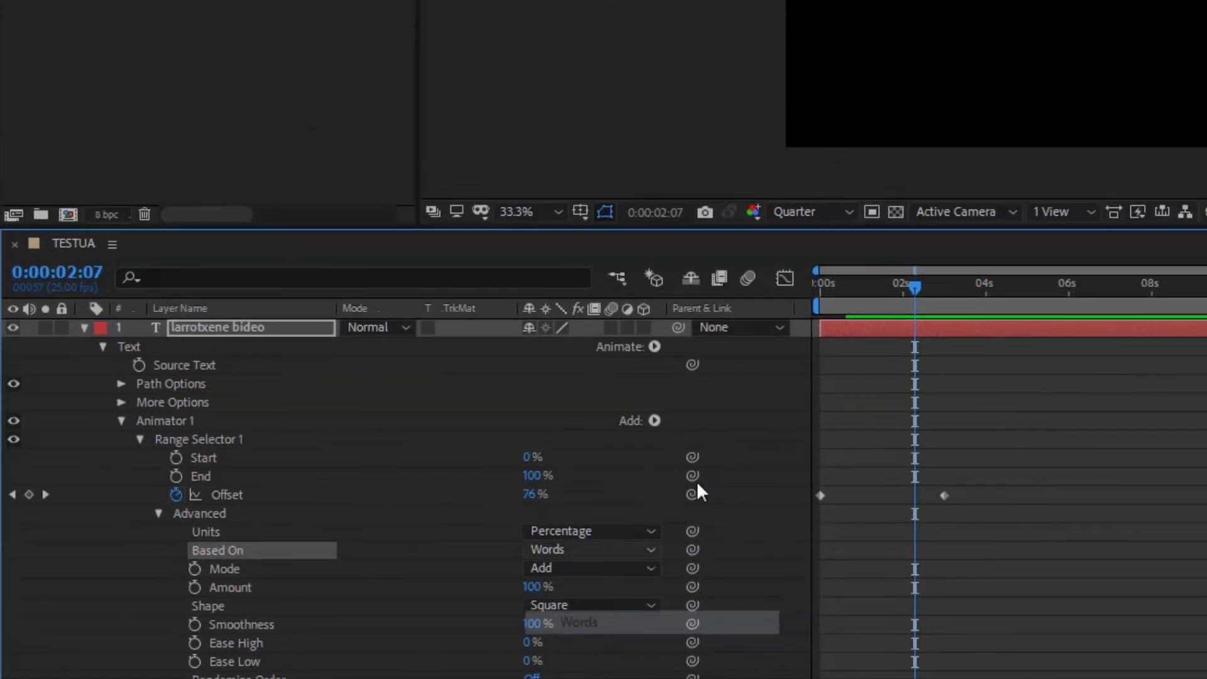
# Step: Preview the word-by-word fade-in twice from the composition's start, stopping playback each time
pyautogui.moveTo(525, 459); pyautogui.dragTo(118, 467)
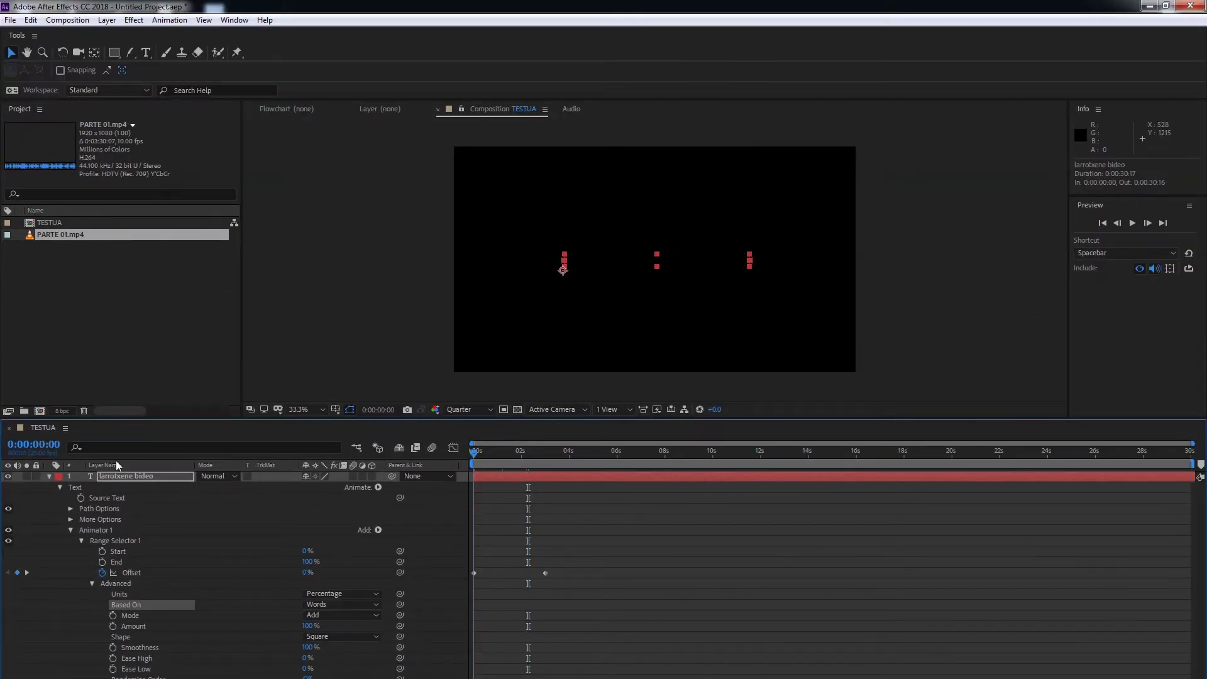
pyautogui.press('space')
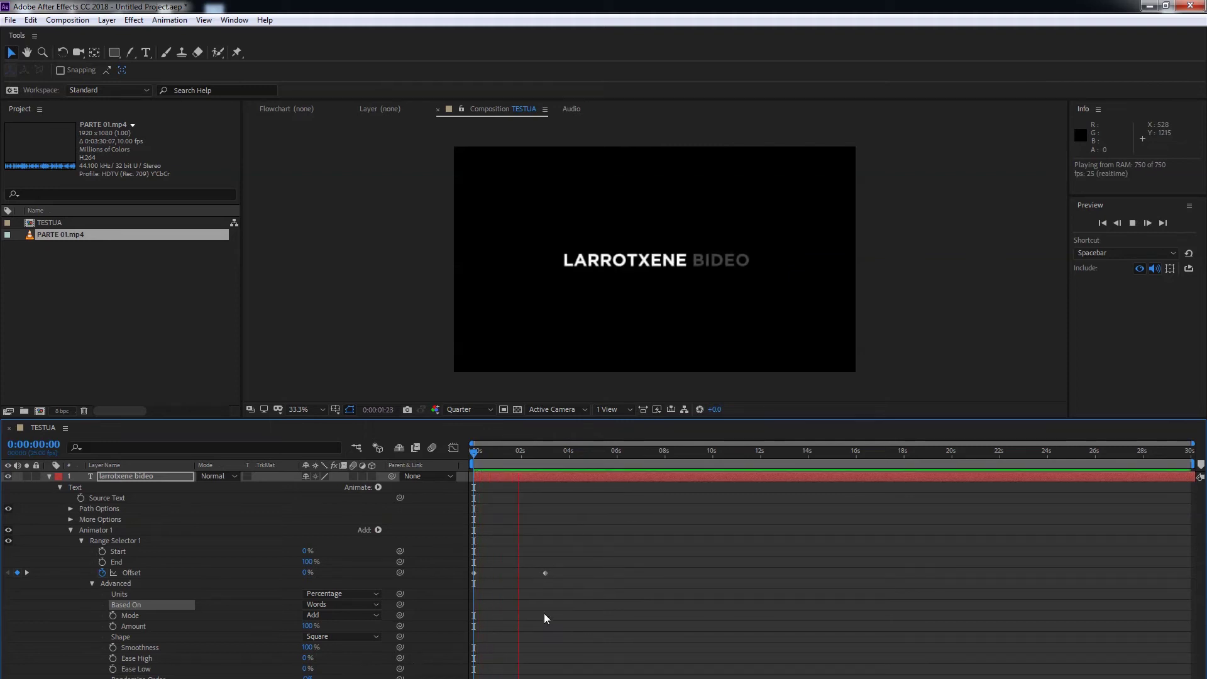
pyautogui.press('space')
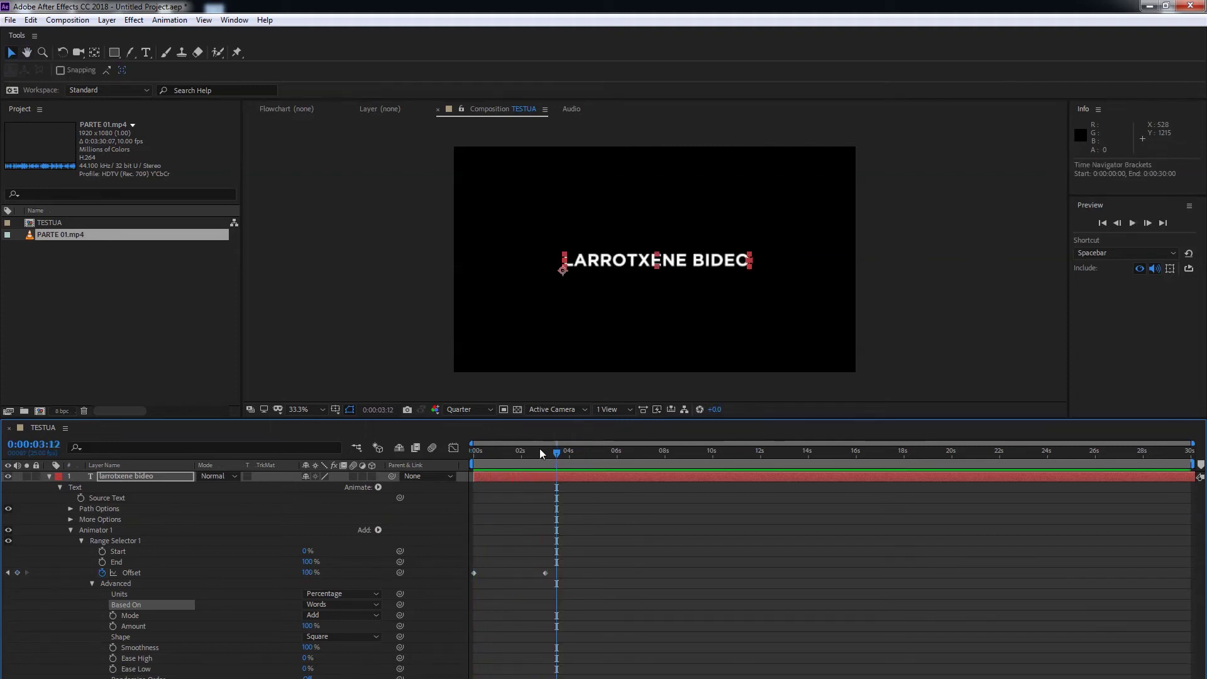
pyautogui.moveTo(537, 450); pyautogui.dragTo(434, 454)
pyautogui.press('space')
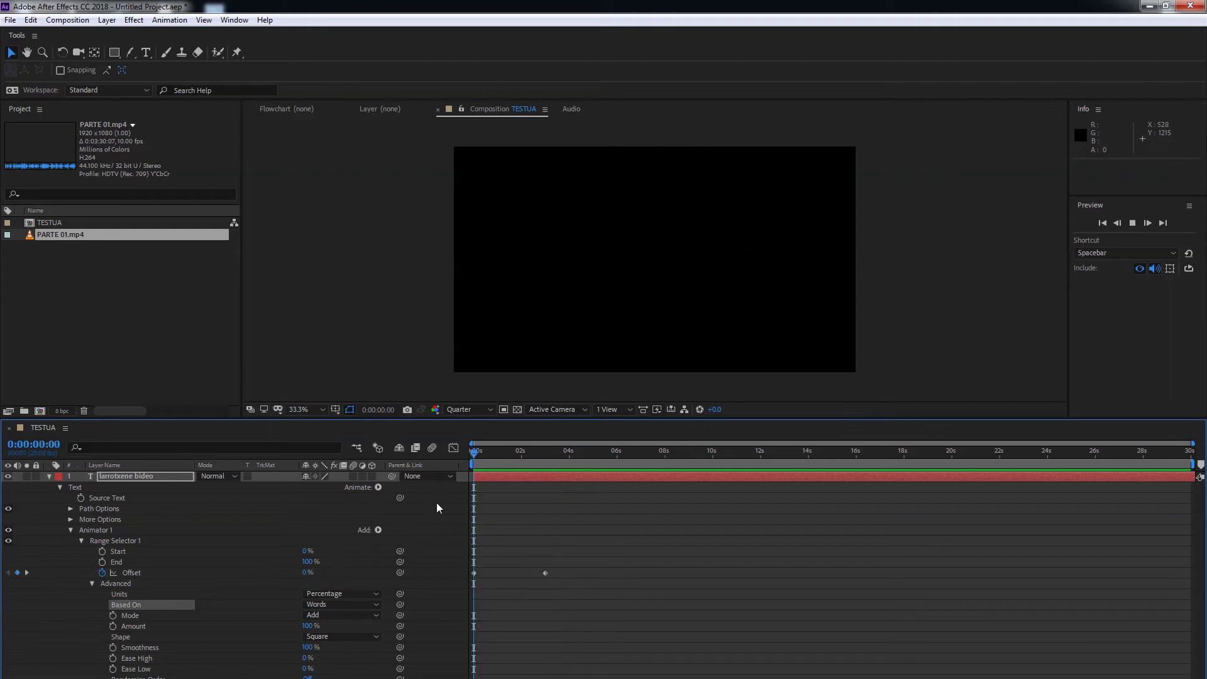
pyautogui.press('space')
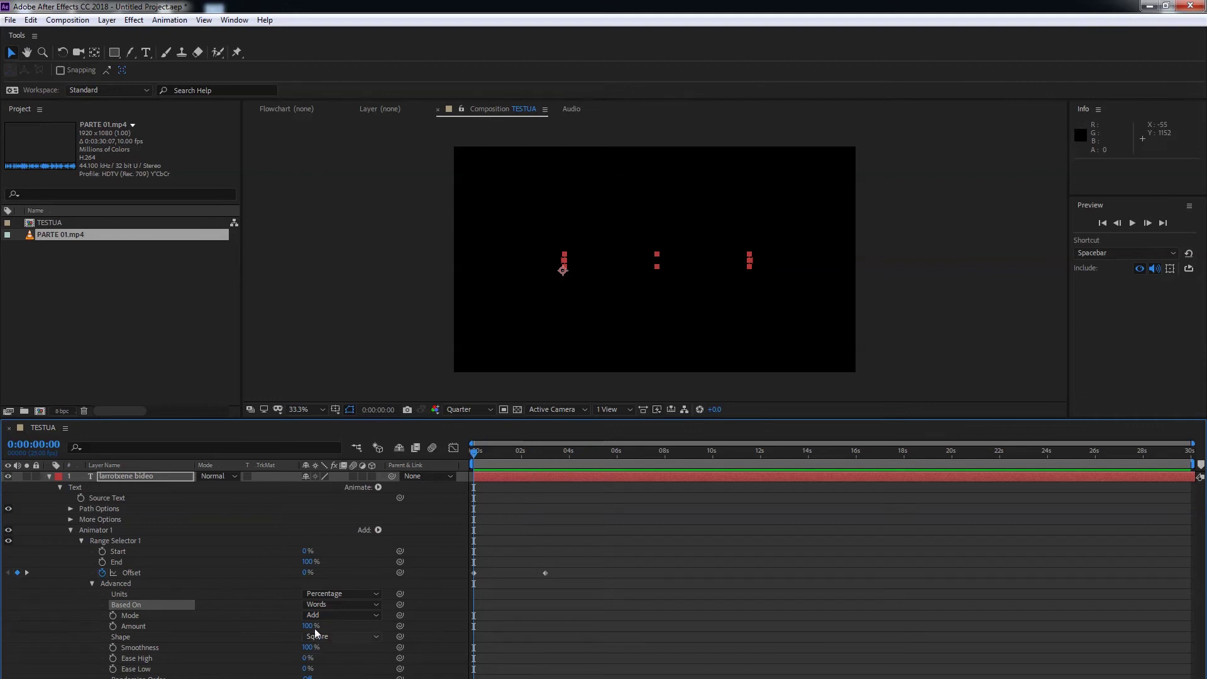
# Step: Set the range selector's Shape to Ramp Up and its starting Offset keyframe to -70%, previewing the fade after each change
pyautogui.click(335, 637)
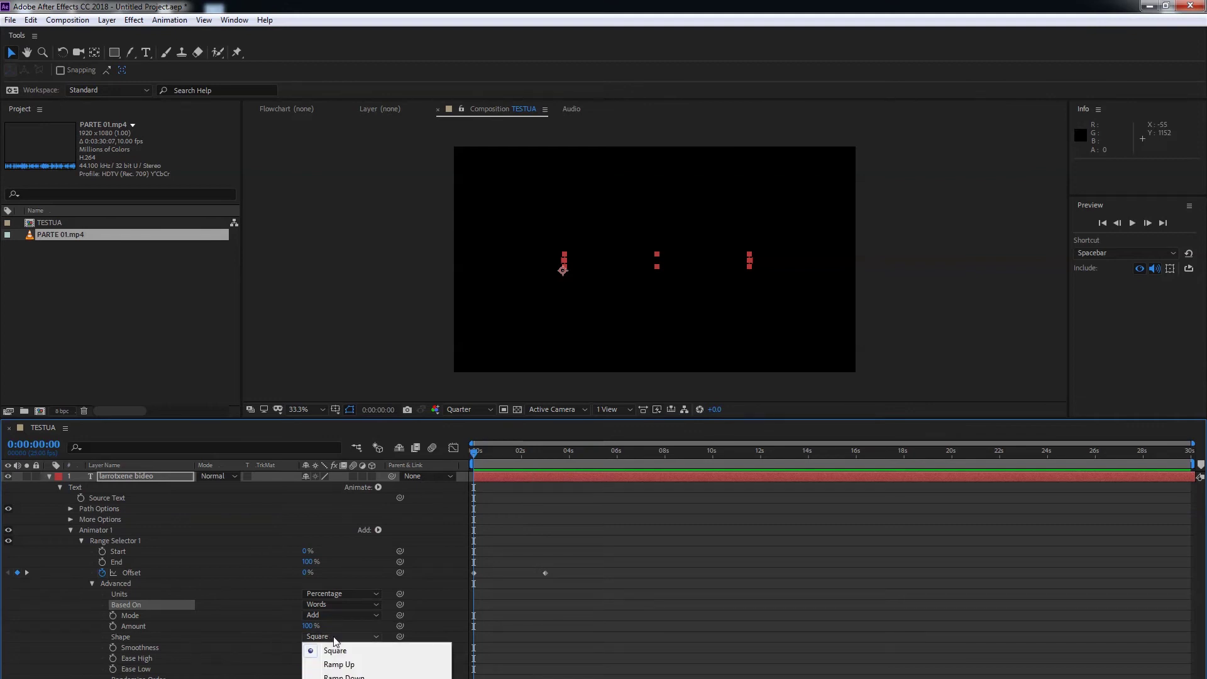
pyautogui.click(335, 665)
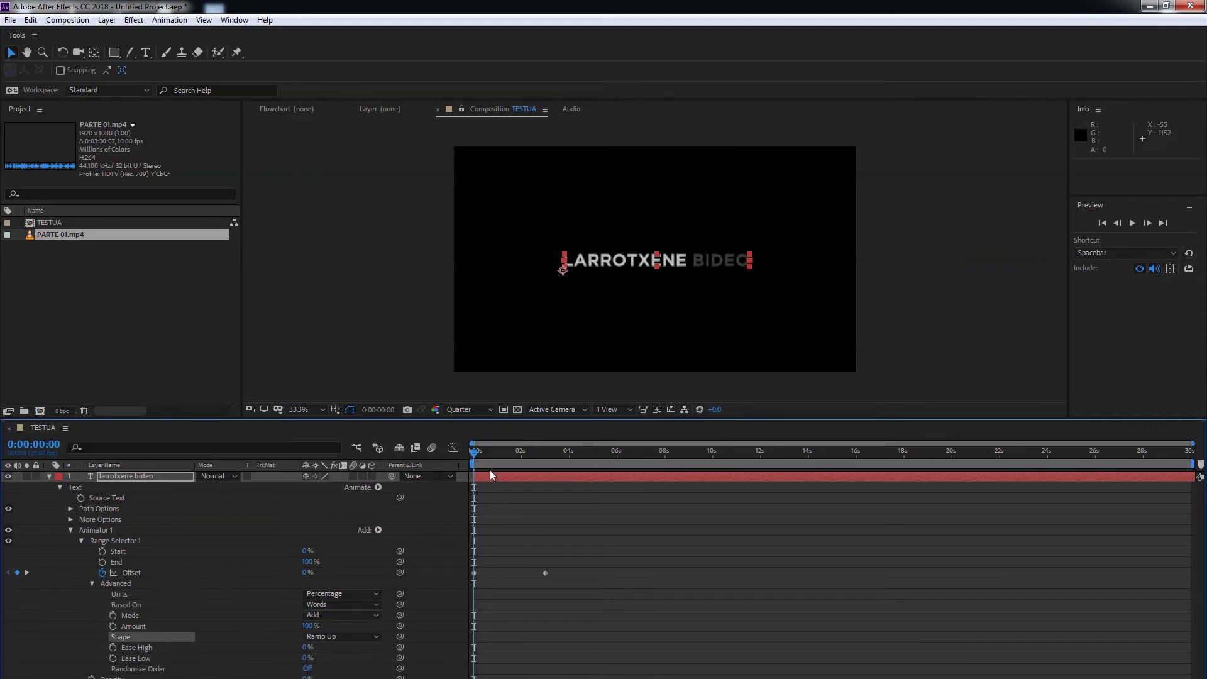
pyautogui.press('space')
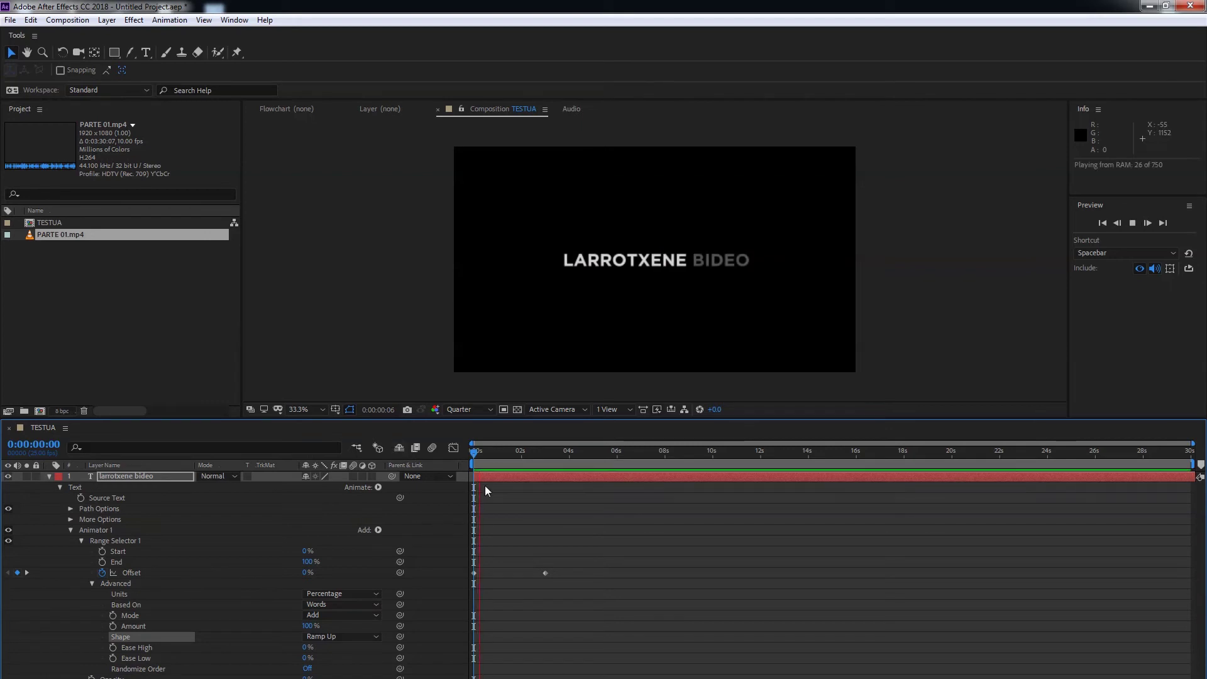
pyautogui.moveTo(307, 572); pyautogui.dragTo(255, 575)
pyautogui.press('space')
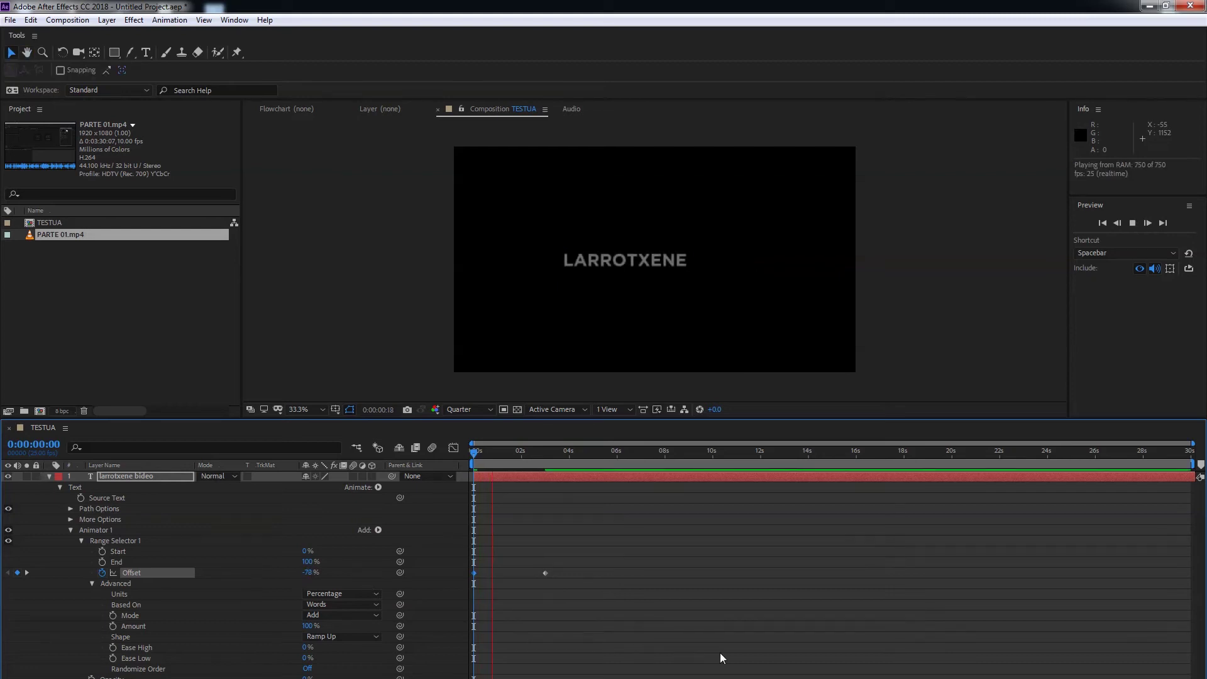
# Step: Stop playback, base Range Selector 1 on Characters and preview the title's fade-in again
pyautogui.press('space')
pyautogui.click(342, 604)
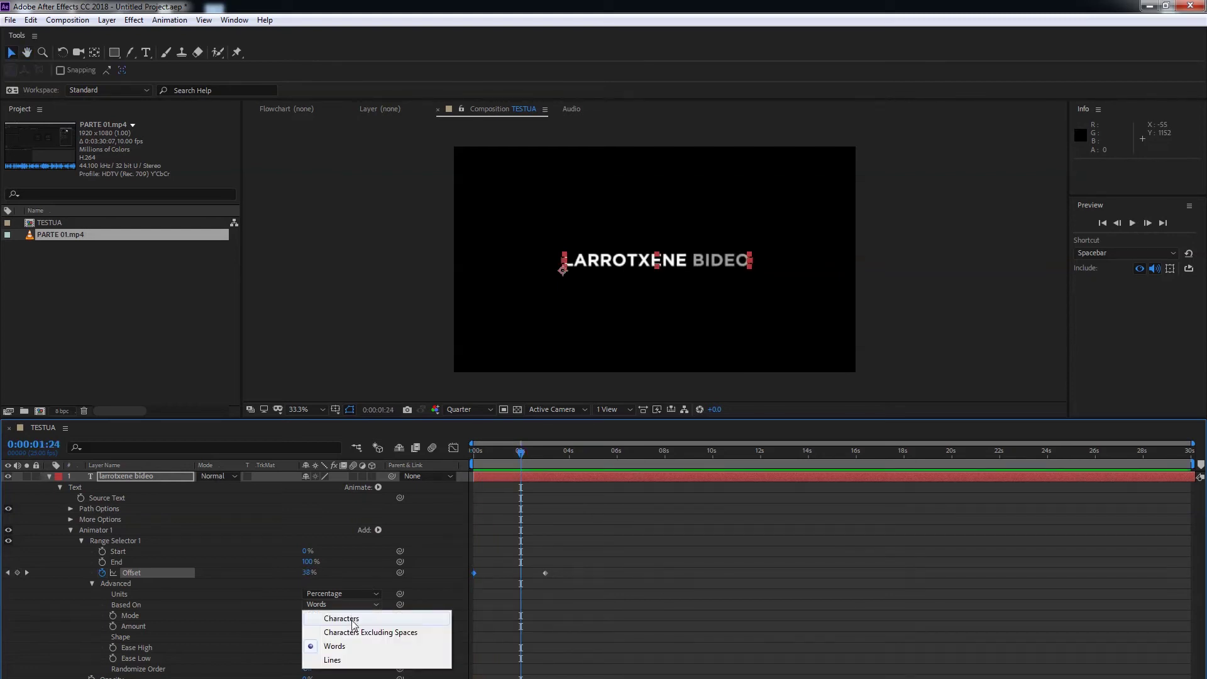
pyautogui.click(354, 619)
pyautogui.press('space')
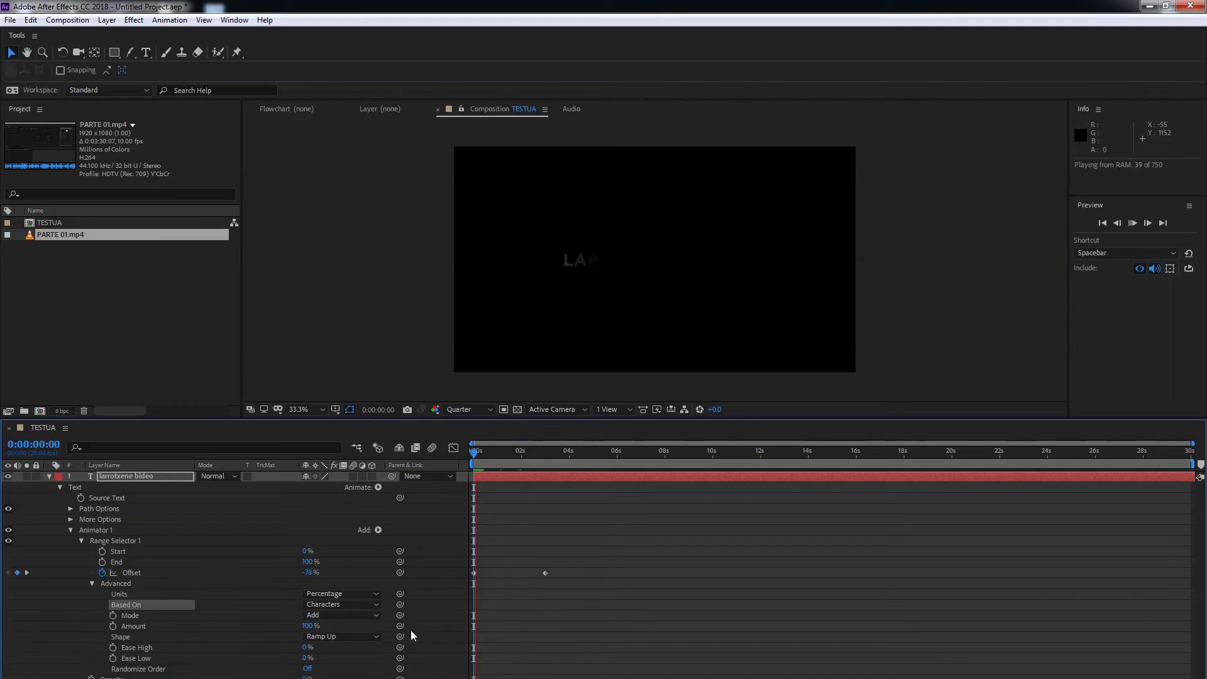
pyautogui.press('space')
# Step: Set the range selector's starting Offset keyframe at 0:00:00:00 to -100% and preview the fade
pyautogui.press('Home')
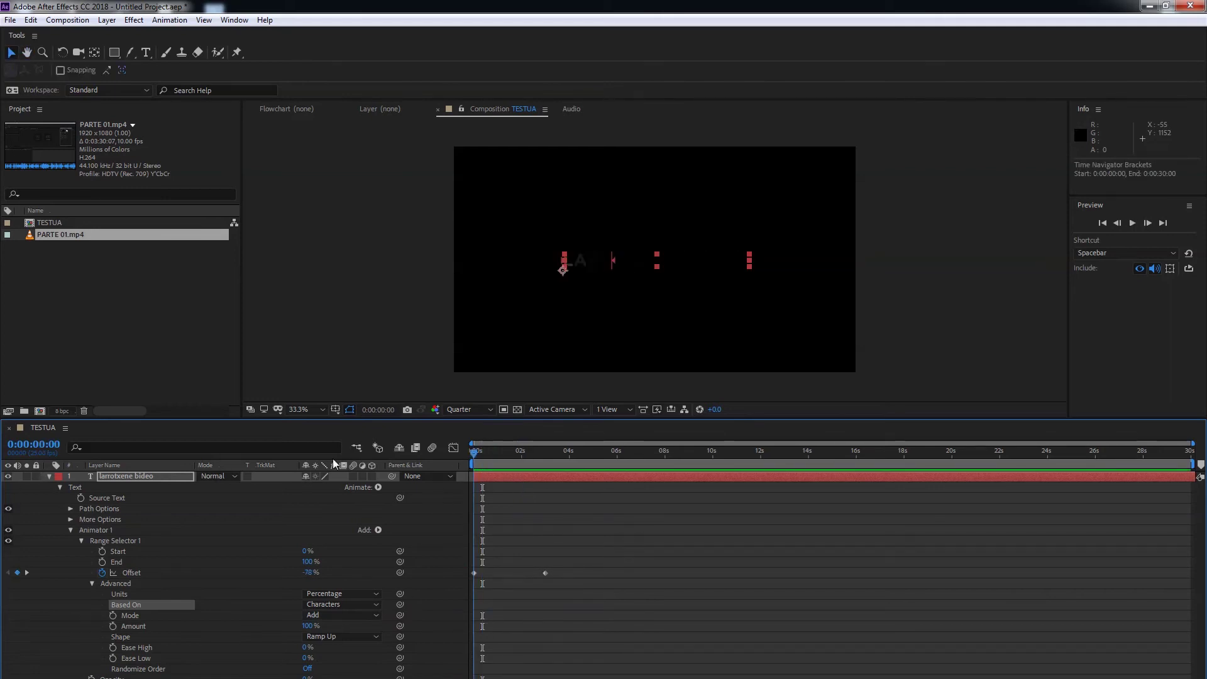
pyautogui.moveTo(311, 577); pyautogui.dragTo(301, 574)
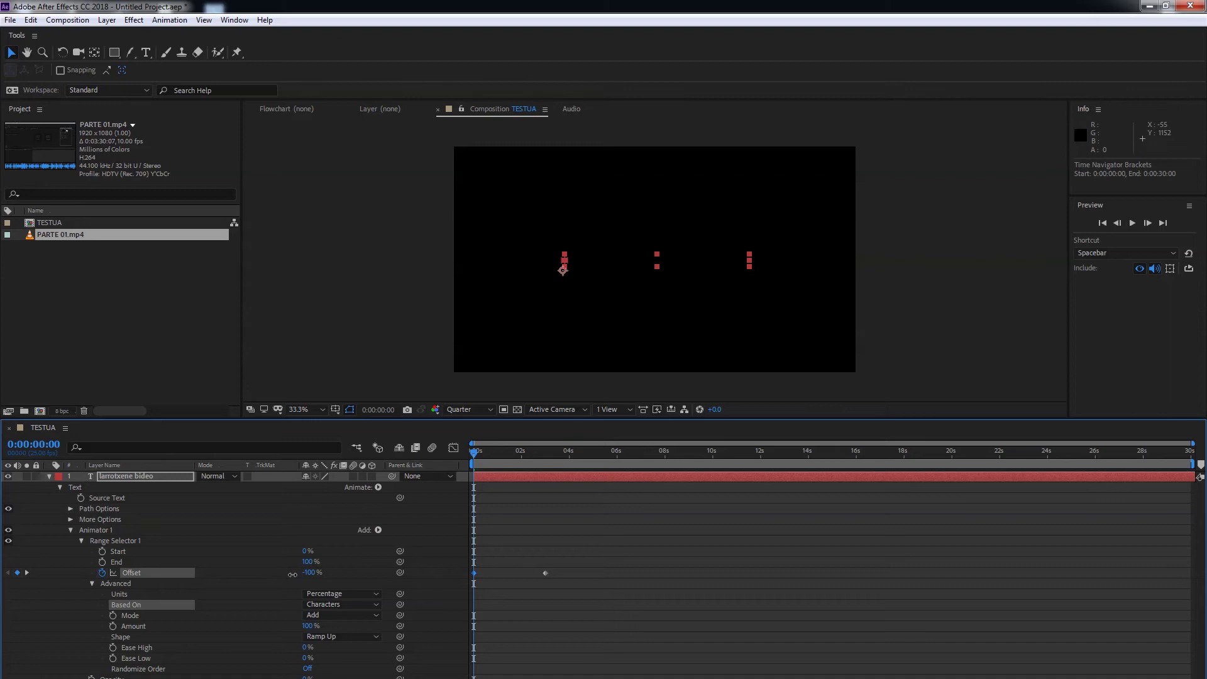
pyautogui.press('space')
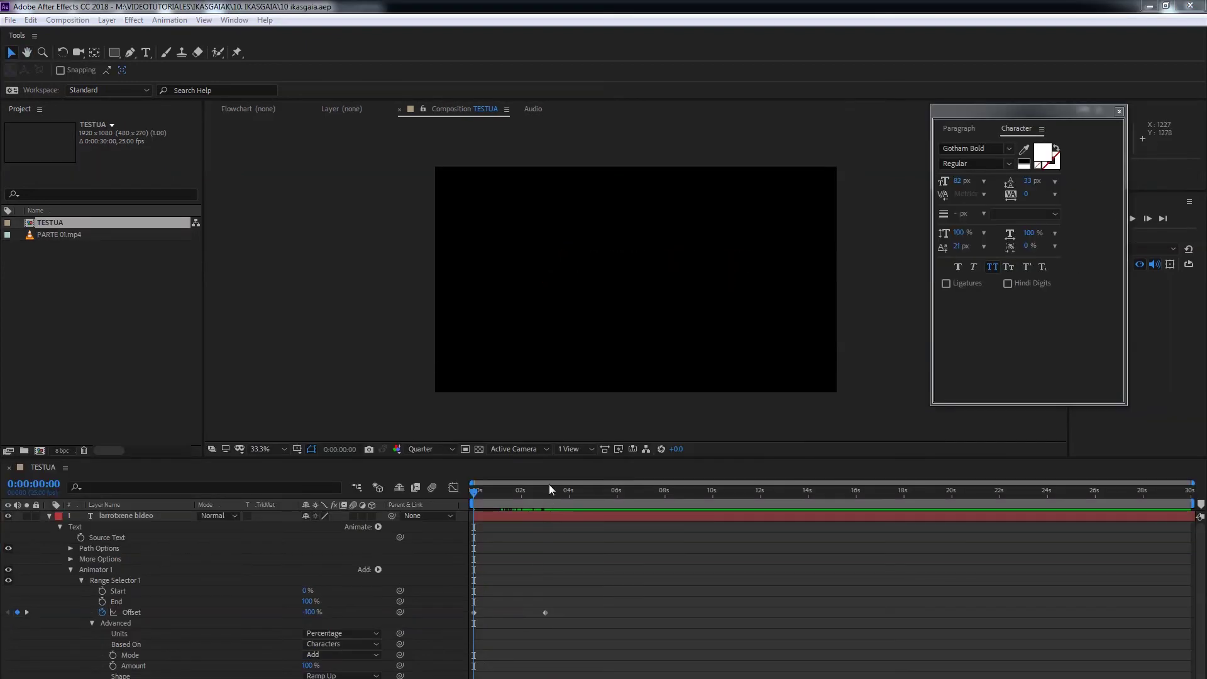
# Step: Add a second text animator for Tracking to the title and keyframe its Tracking Amount at 0 at the composition's start
pyautogui.moveTo(549, 460); pyautogui.dragTo(547, 392)
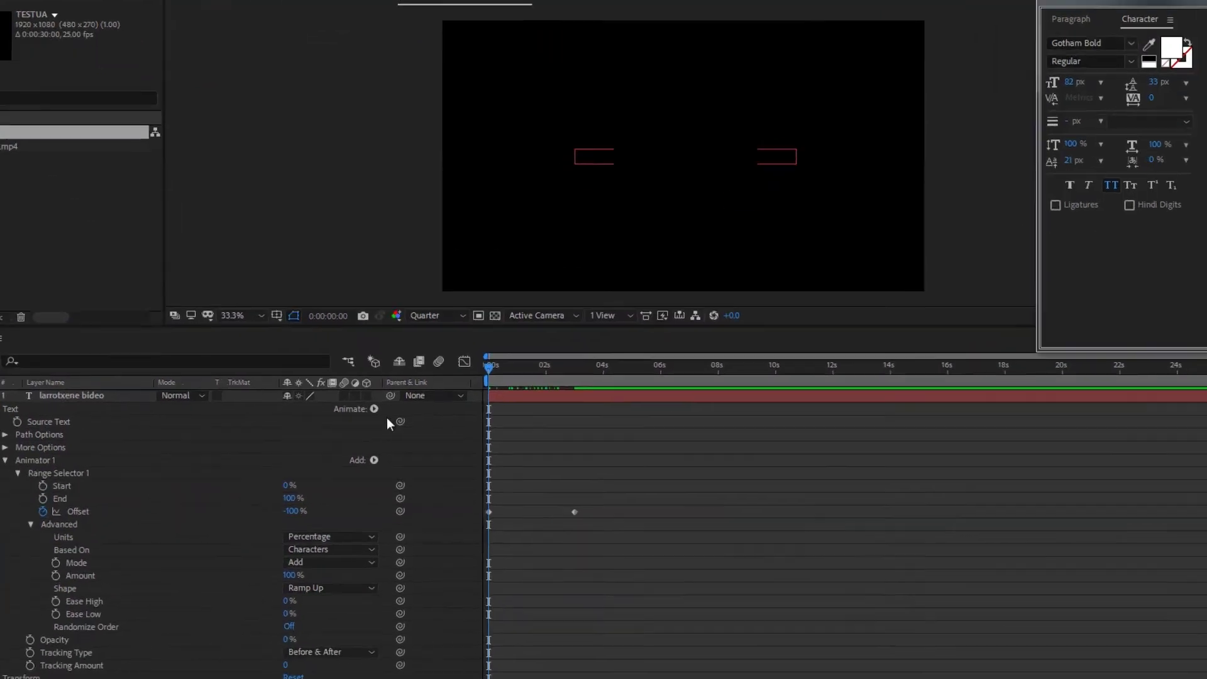
pyautogui.click(377, 453)
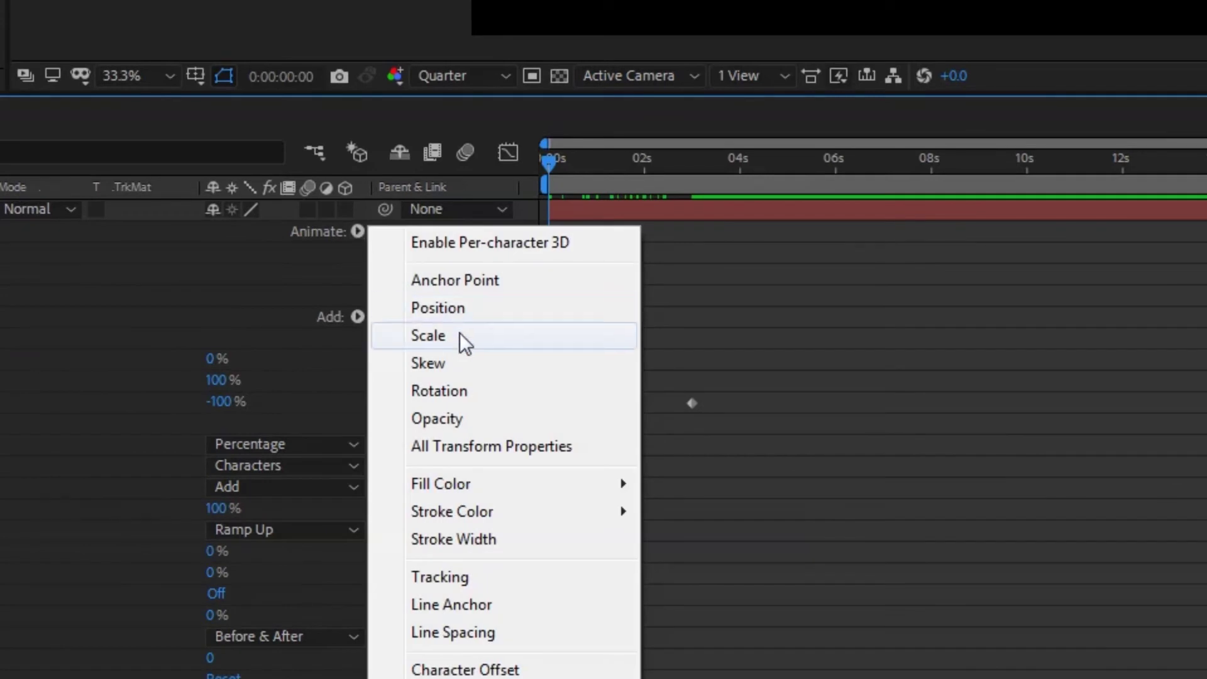
pyautogui.click(443, 576)
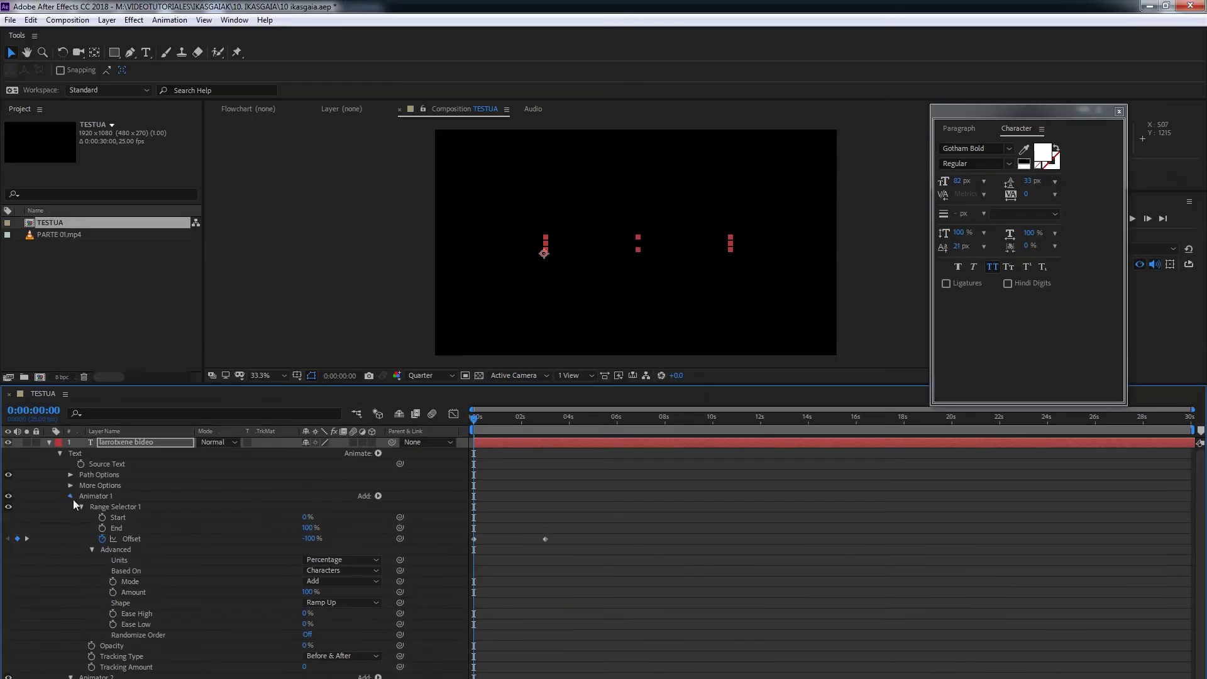
pyautogui.click(91, 539)
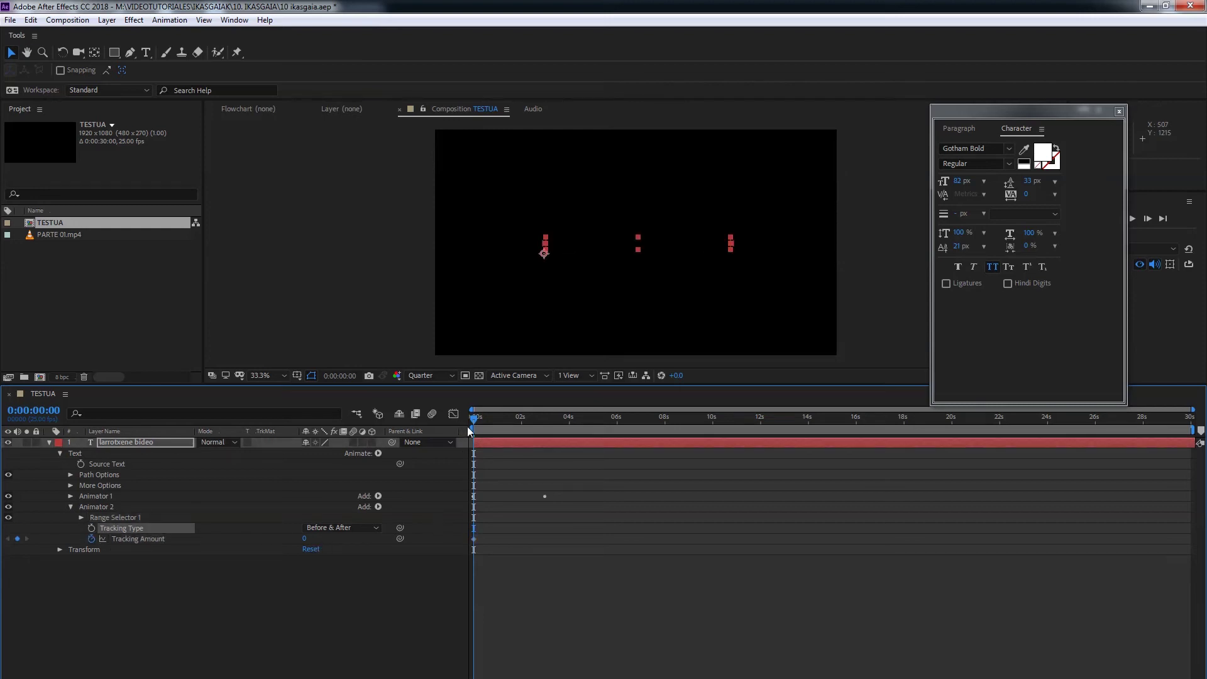
# Step: Keyframe the Tracking Amount at 18 at 0:00:02:24, then preview the title's letter spacing from the start and scrub through it
pyautogui.moveTo(505, 428); pyautogui.dragTo(544, 423)
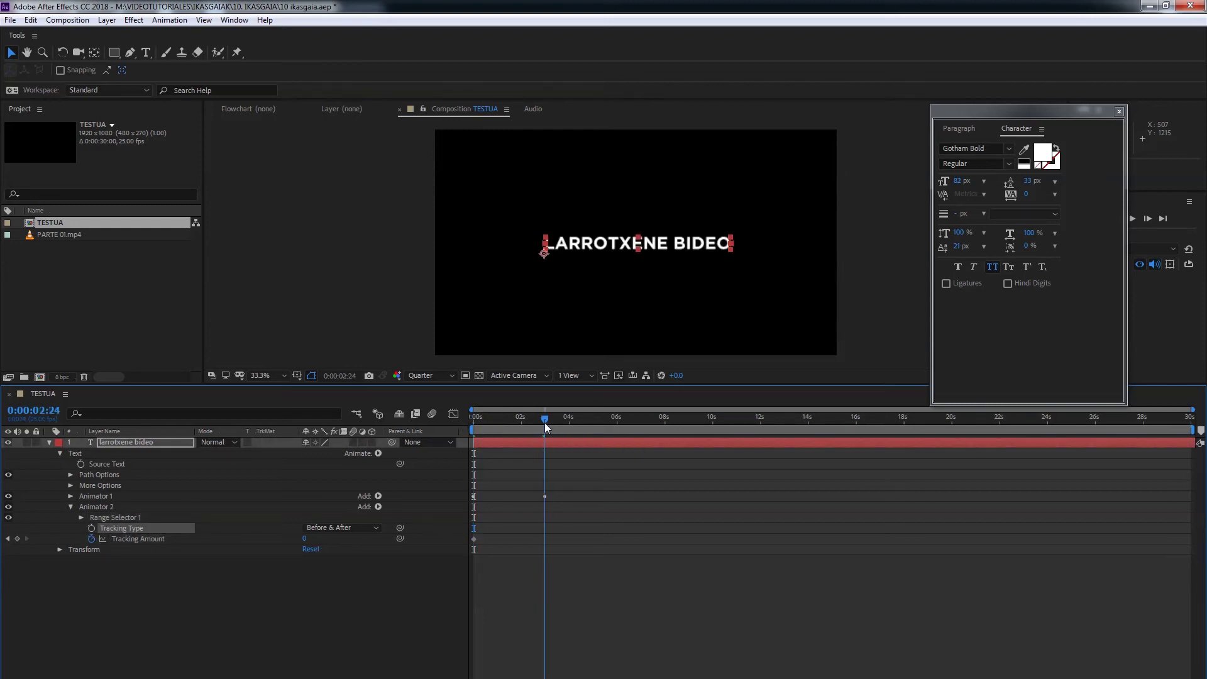
pyautogui.moveTo(304, 539); pyautogui.dragTo(316, 538)
pyautogui.moveTo(529, 420); pyautogui.dragTo(424, 428)
pyautogui.press('space')
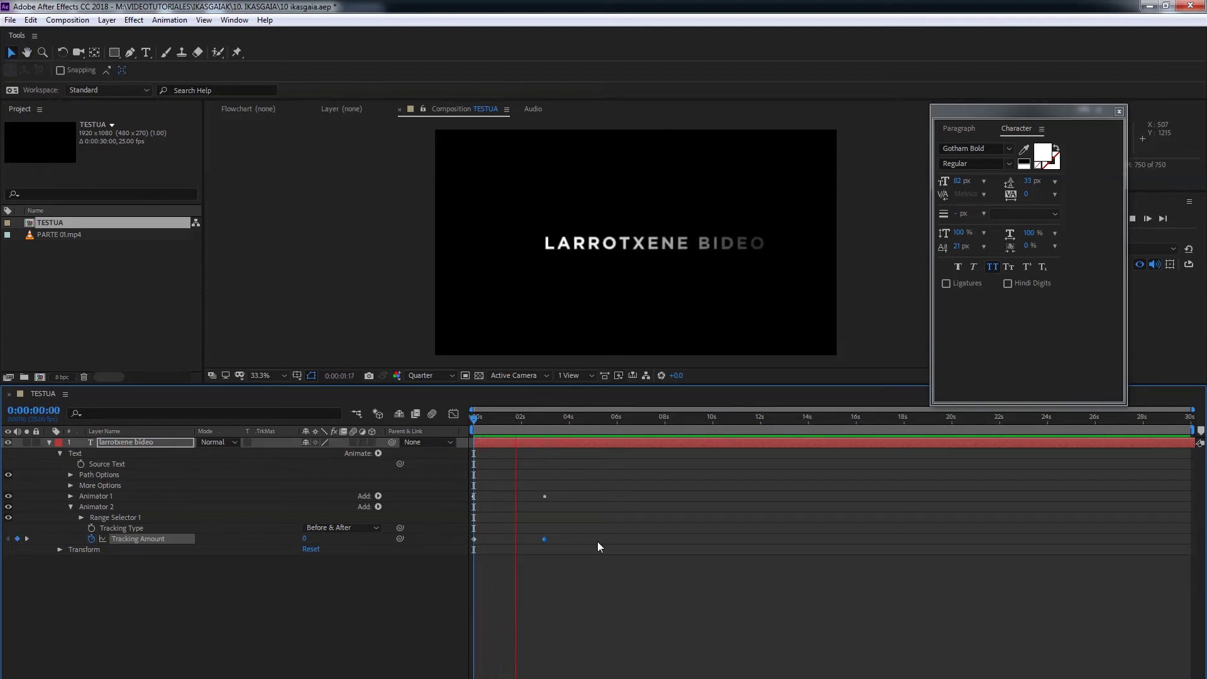
pyautogui.press('space')
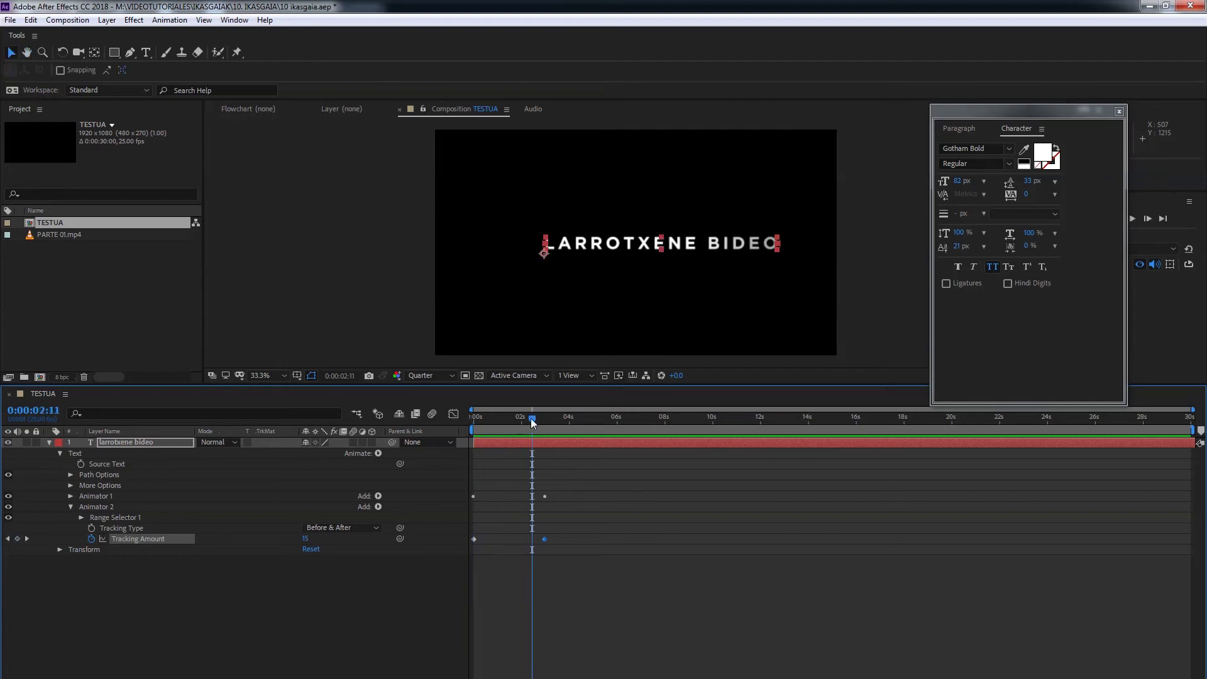
pyautogui.moveTo(526, 417); pyautogui.dragTo(537, 417)
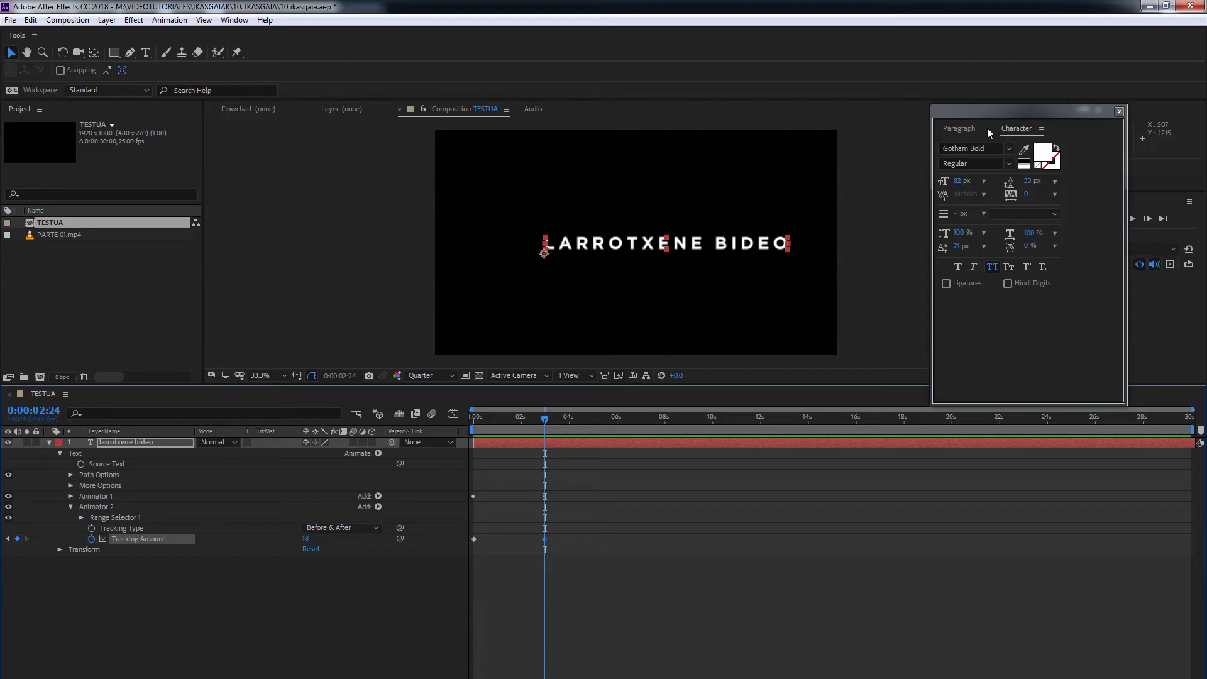
# Step: Center the title's paragraph alignment, align the layer to the composition's horizontal center and preview the animation from the start
pyautogui.click(958, 128)
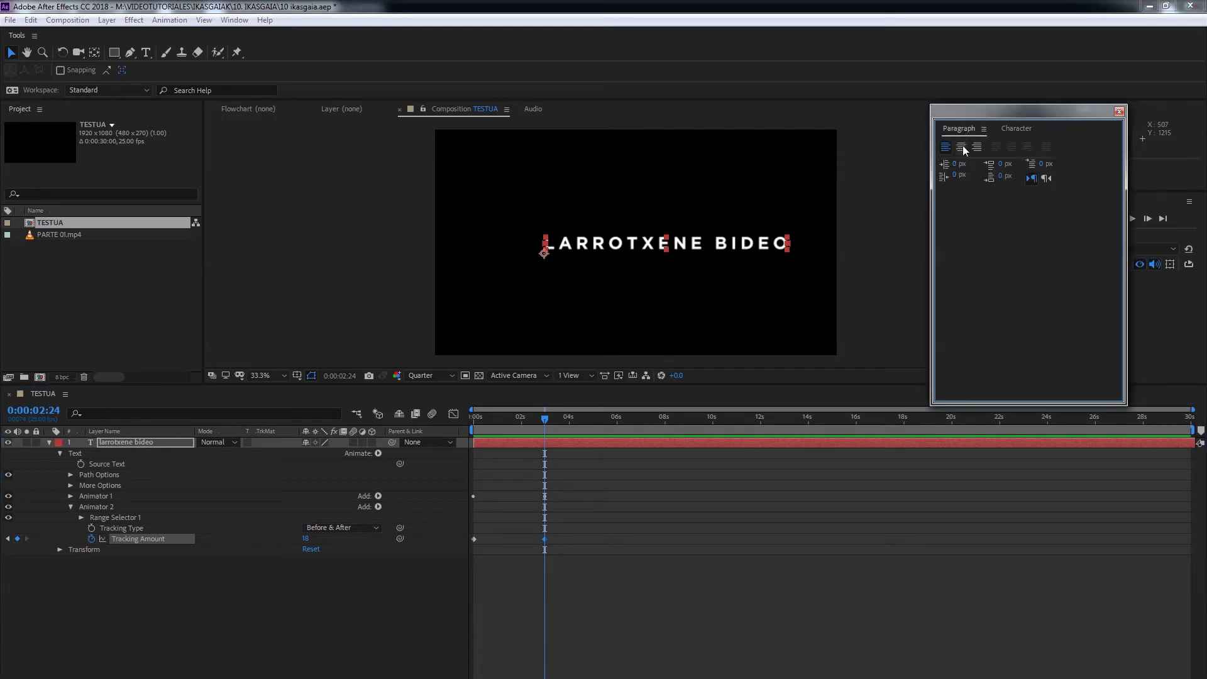
pyautogui.click(961, 148)
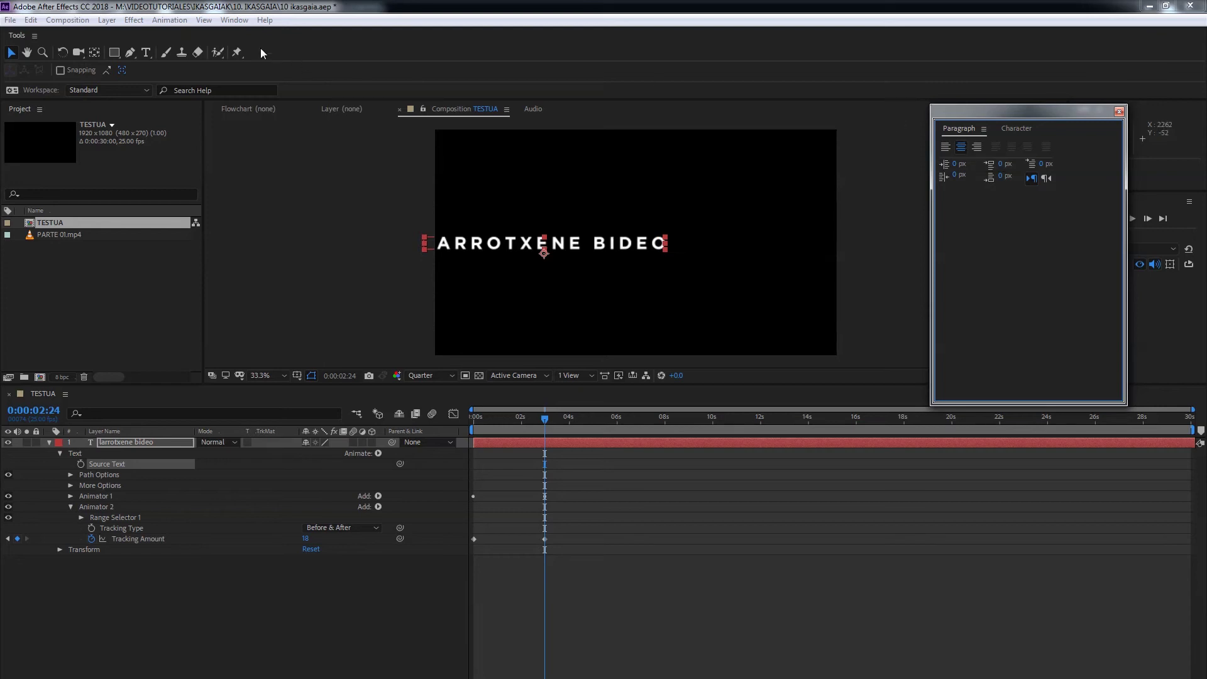
pyautogui.click(233, 20)
pyautogui.click(86, 105)
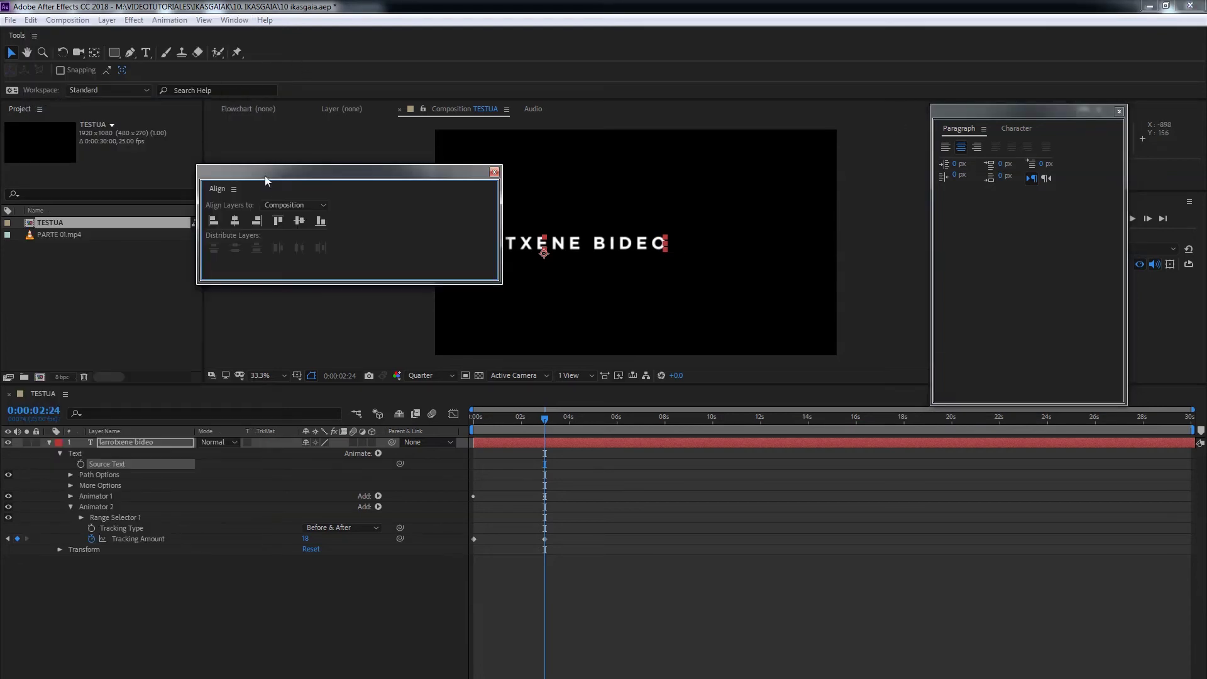
pyautogui.click(234, 221)
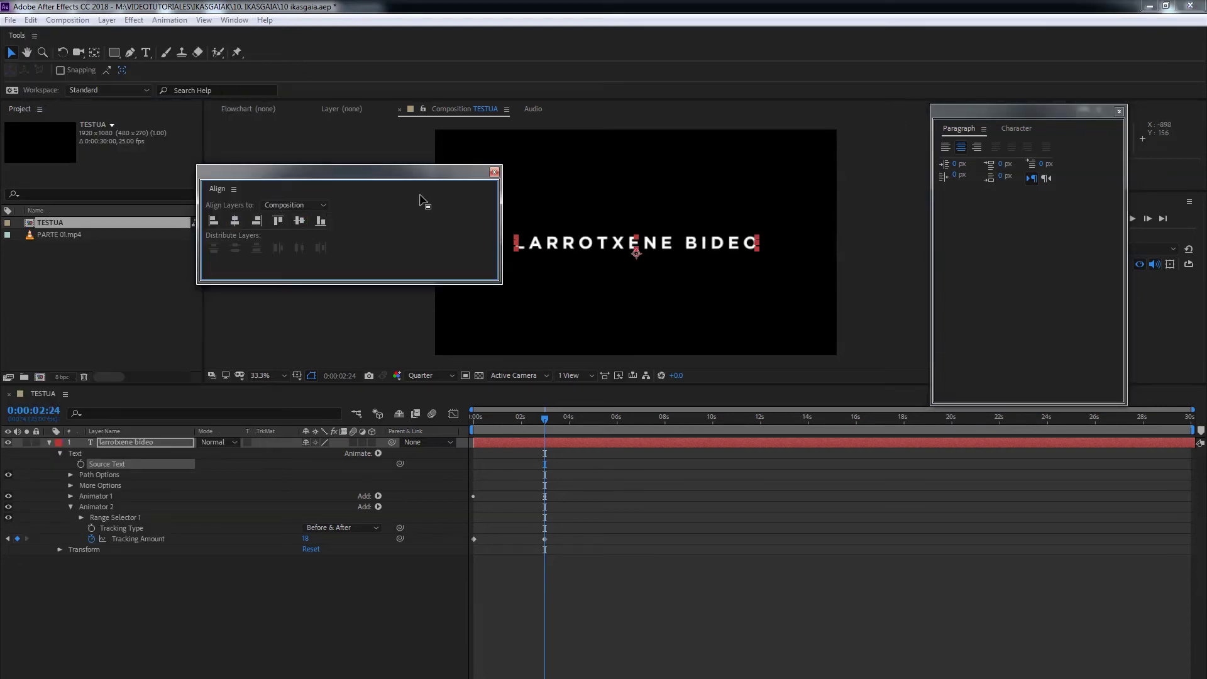
pyautogui.click(494, 172)
pyautogui.moveTo(544, 418); pyautogui.dragTo(473, 418)
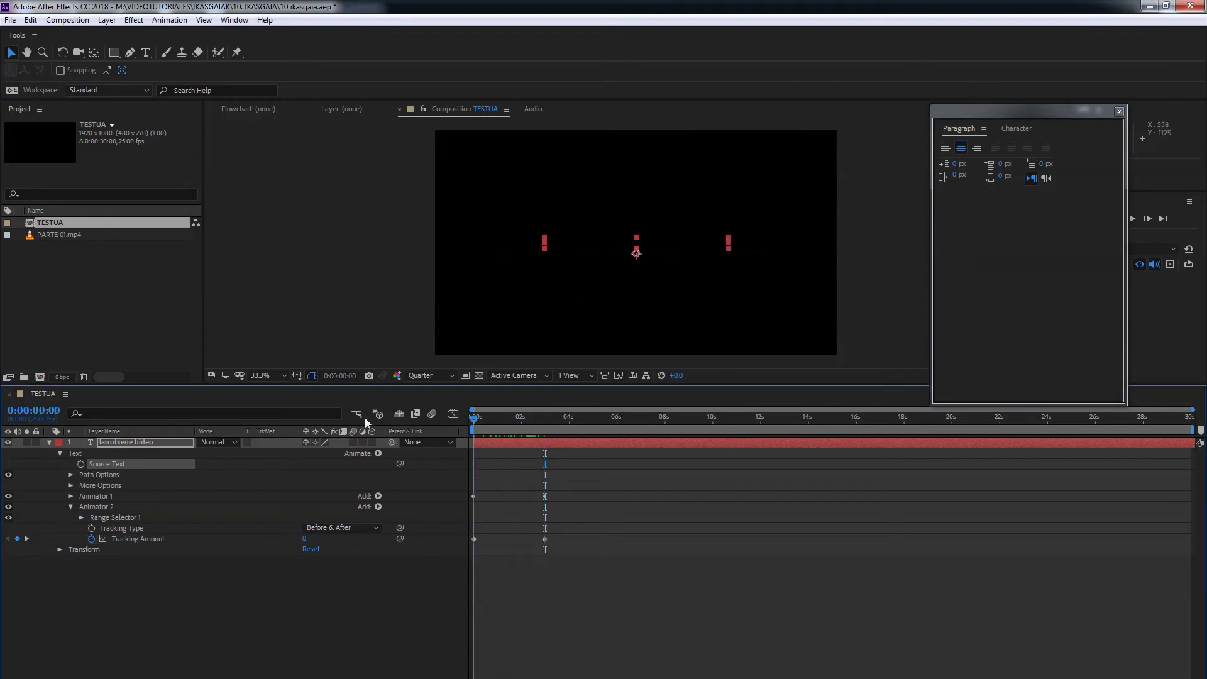
pyautogui.press('space')
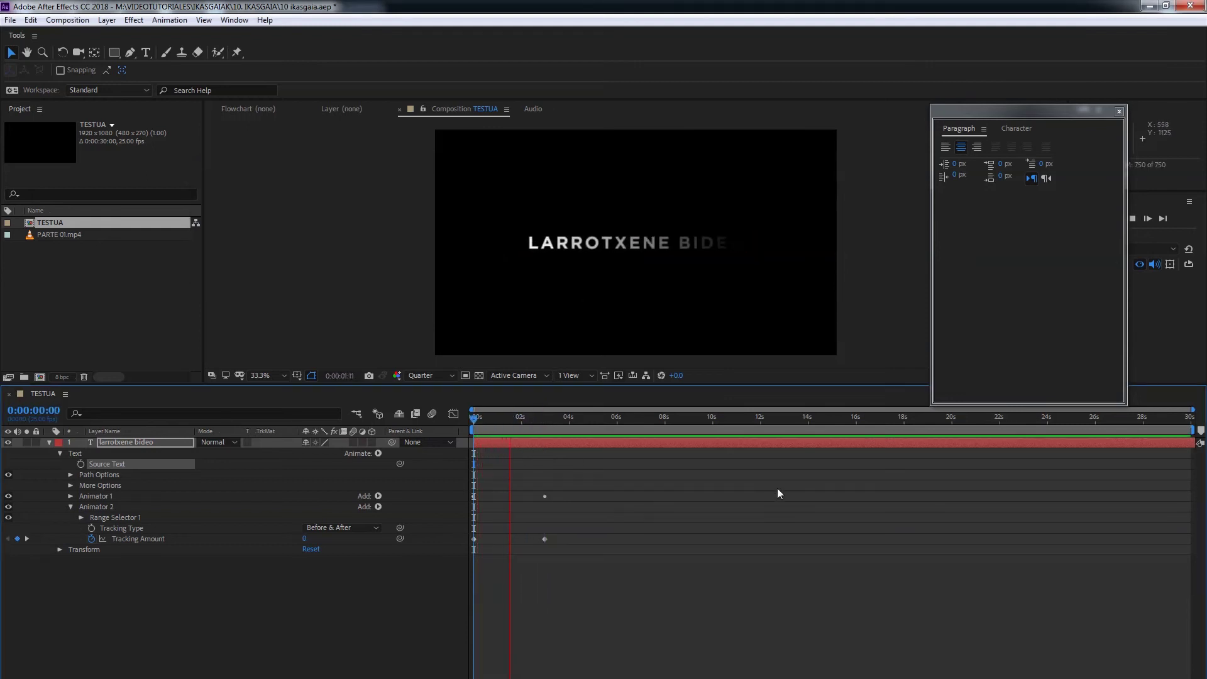
pyautogui.press('space')
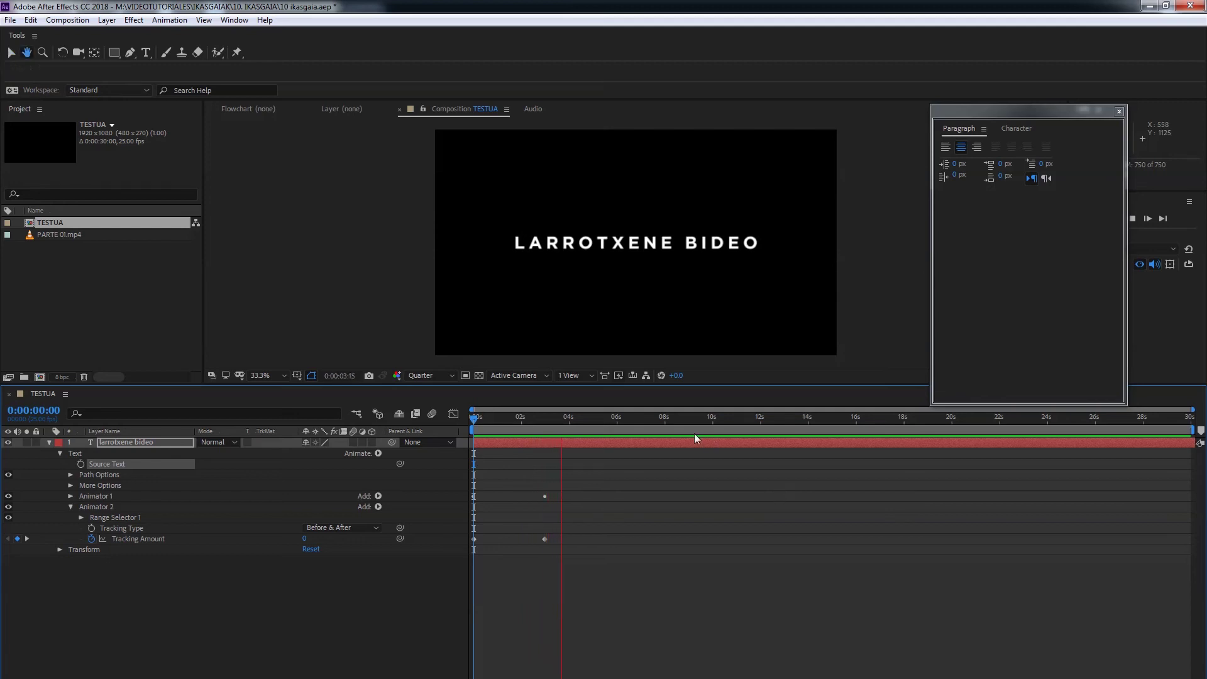
# Step: Apply Easy Ease In to the last Tracking Amount keyframe and preview the animation from the start
pyautogui.rightClick(545, 539)
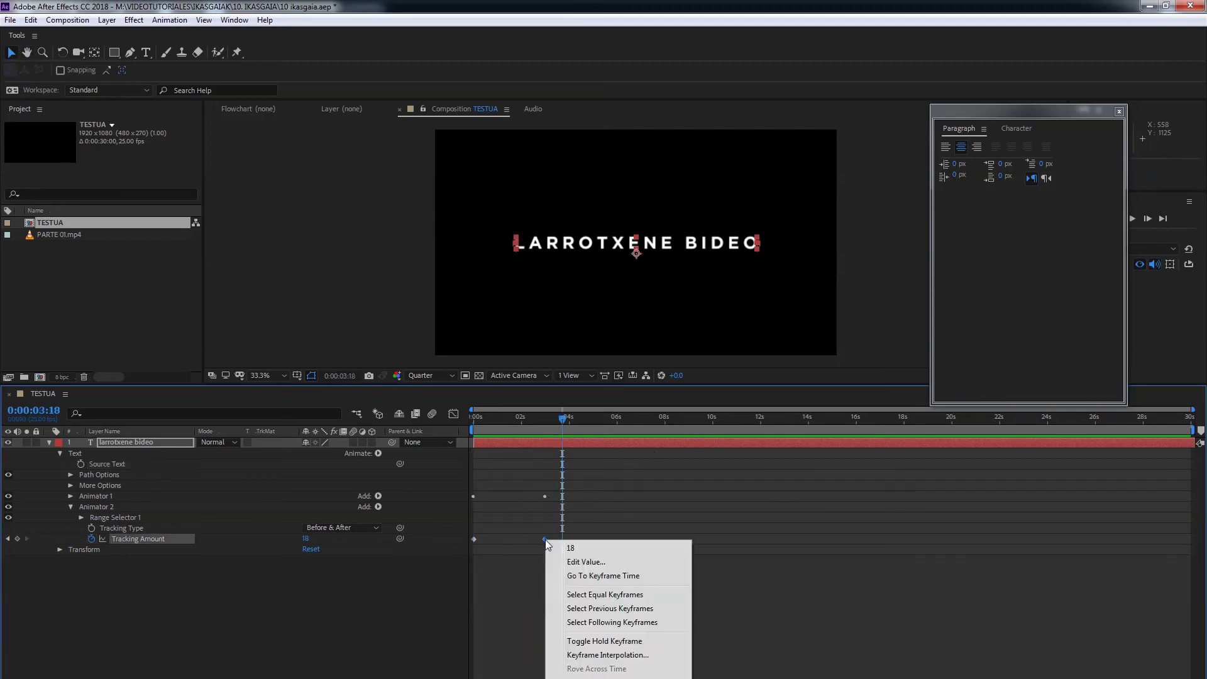
pyautogui.moveTo(616, 677)
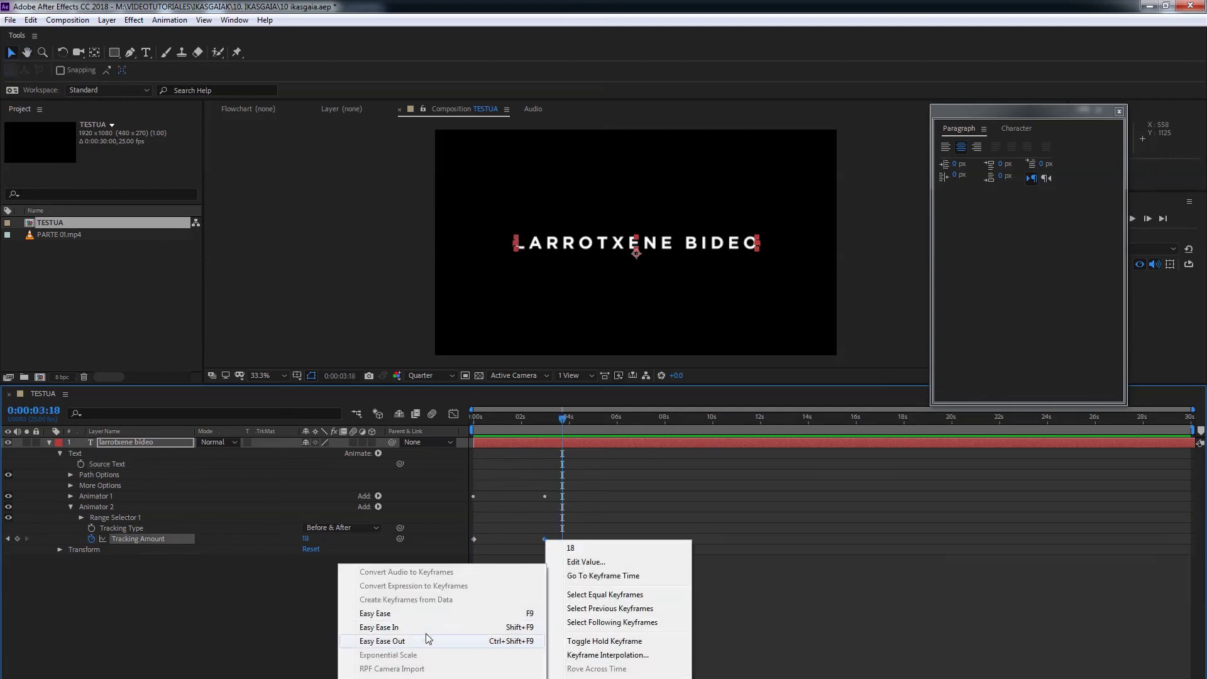
pyautogui.click(408, 625)
pyautogui.moveTo(505, 413); pyautogui.dragTo(474, 415)
pyautogui.press('space')
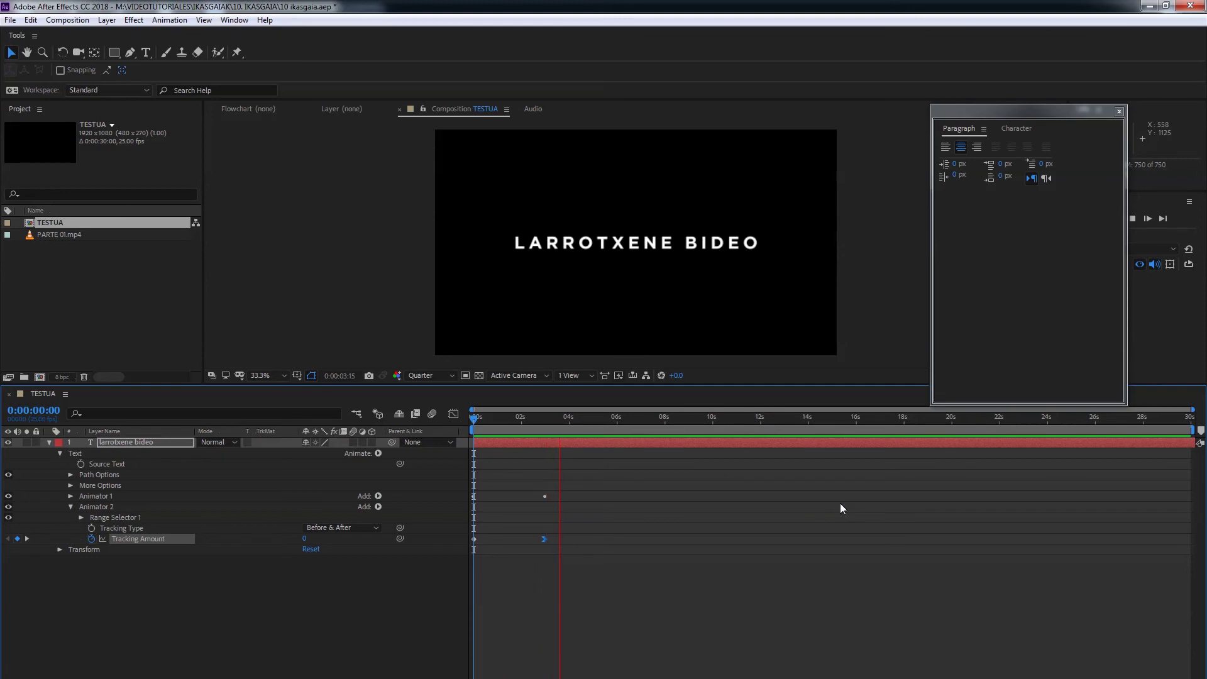
pyautogui.press('space')
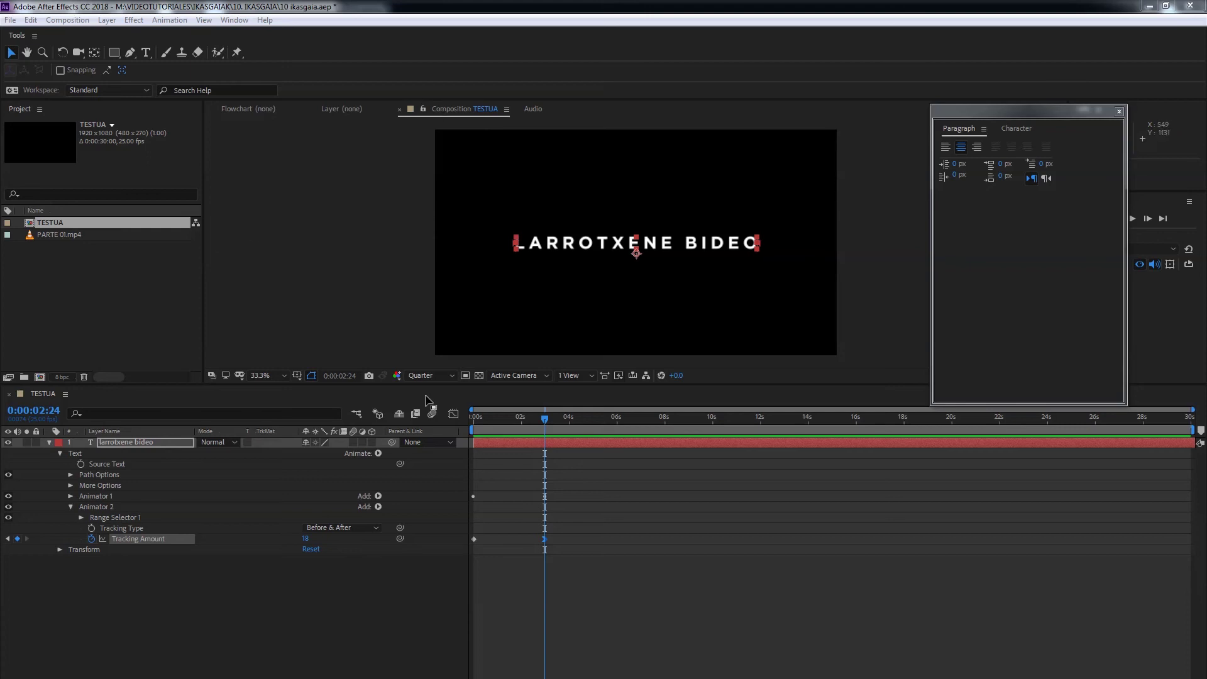
# Step: Delete Animator 1 and Animator 2 from the title layer and return the playhead to 0:00:00:00
pyautogui.press('Return')
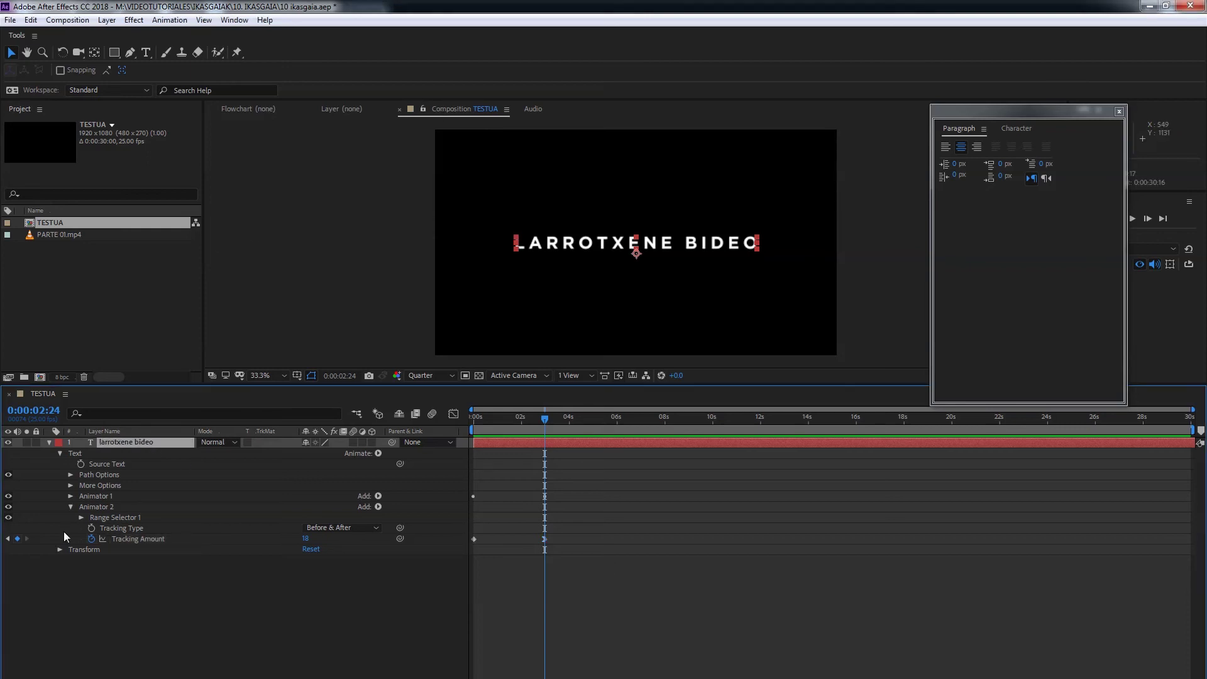
pyautogui.click(99, 496)
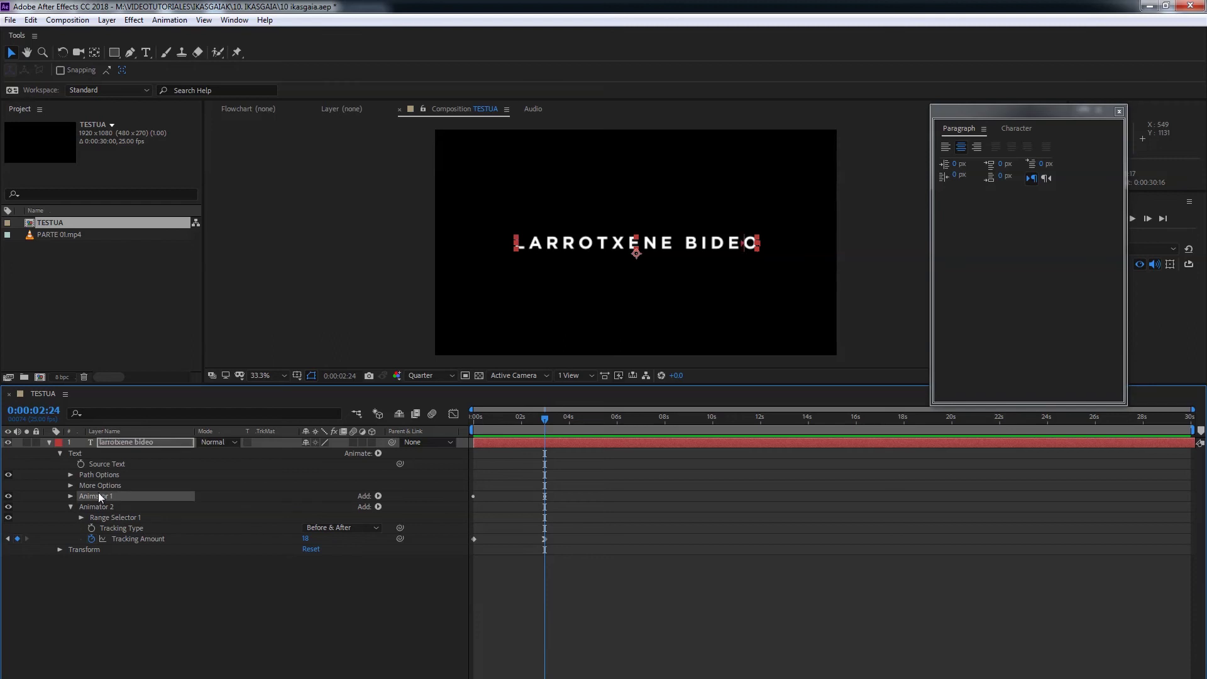
pyautogui.click(97, 506)
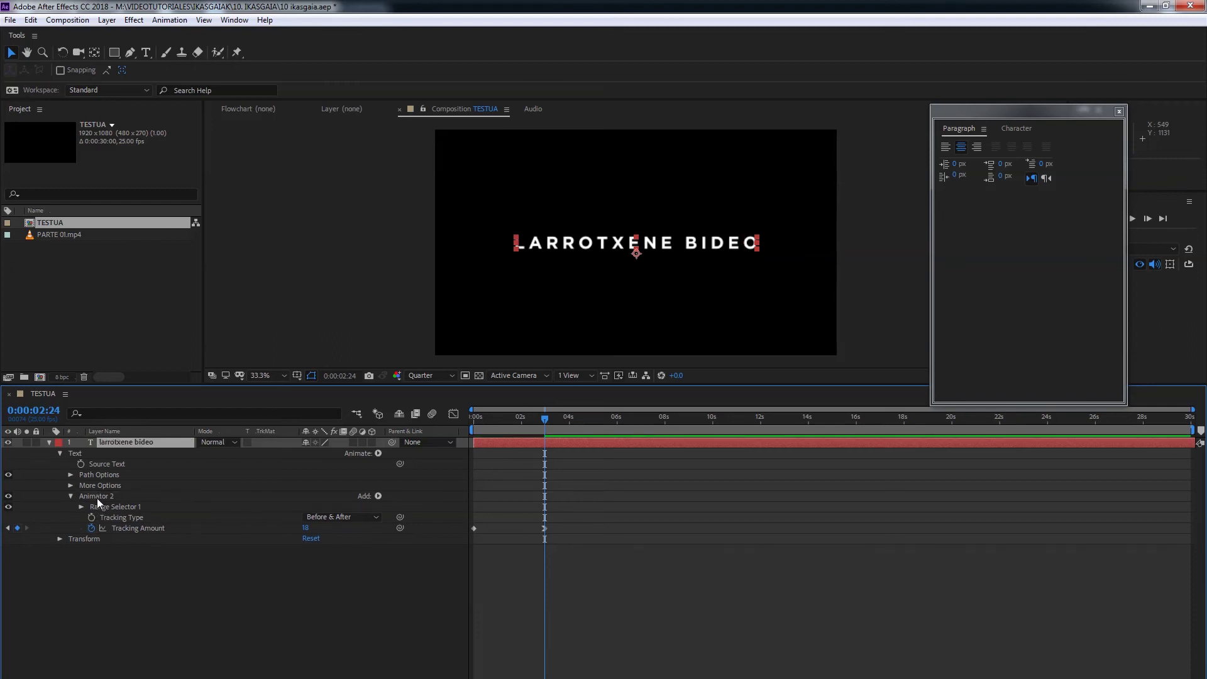
pyautogui.keyDown('shift'); pyautogui.click(97, 497); pyautogui.keyUp('shift')
pyautogui.press('Delete')
pyautogui.moveTo(519, 422); pyautogui.dragTo(474, 418)
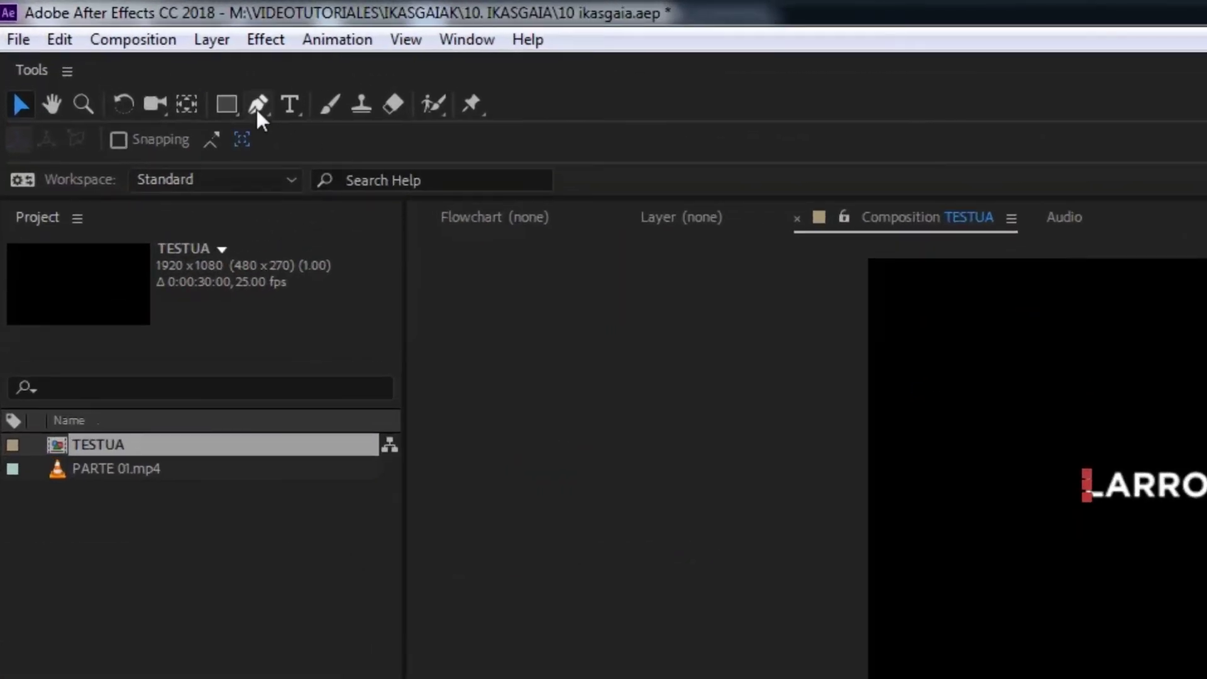
# Step: Draw an open, wavy five-point mask path below the title on its layer with the Pen tool
pyautogui.click(257, 107)
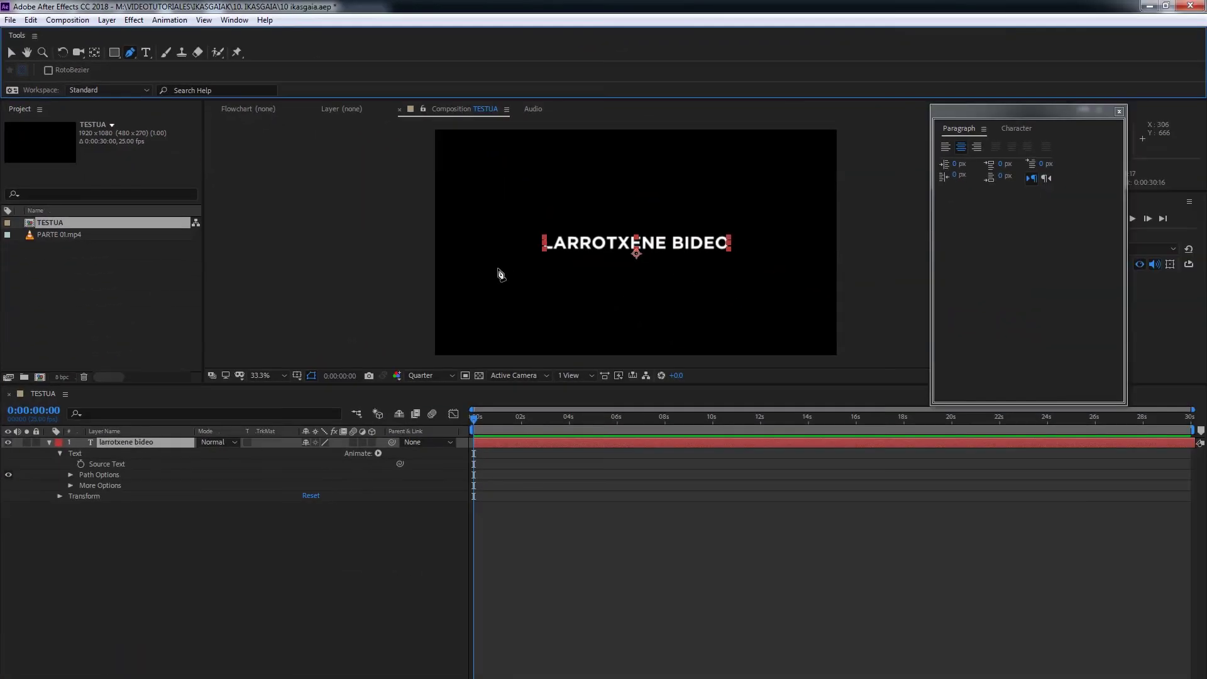
pyautogui.moveTo(491, 252); pyautogui.dragTo(499, 274)
pyautogui.moveTo(593, 306)
pyautogui.mouseDown()
pyautogui.moveTo(626, 267)
pyautogui.moveTo(678, 309)
pyautogui.moveTo(764, 272)
pyautogui.moveTo(809, 281)
pyautogui.mouseUp()
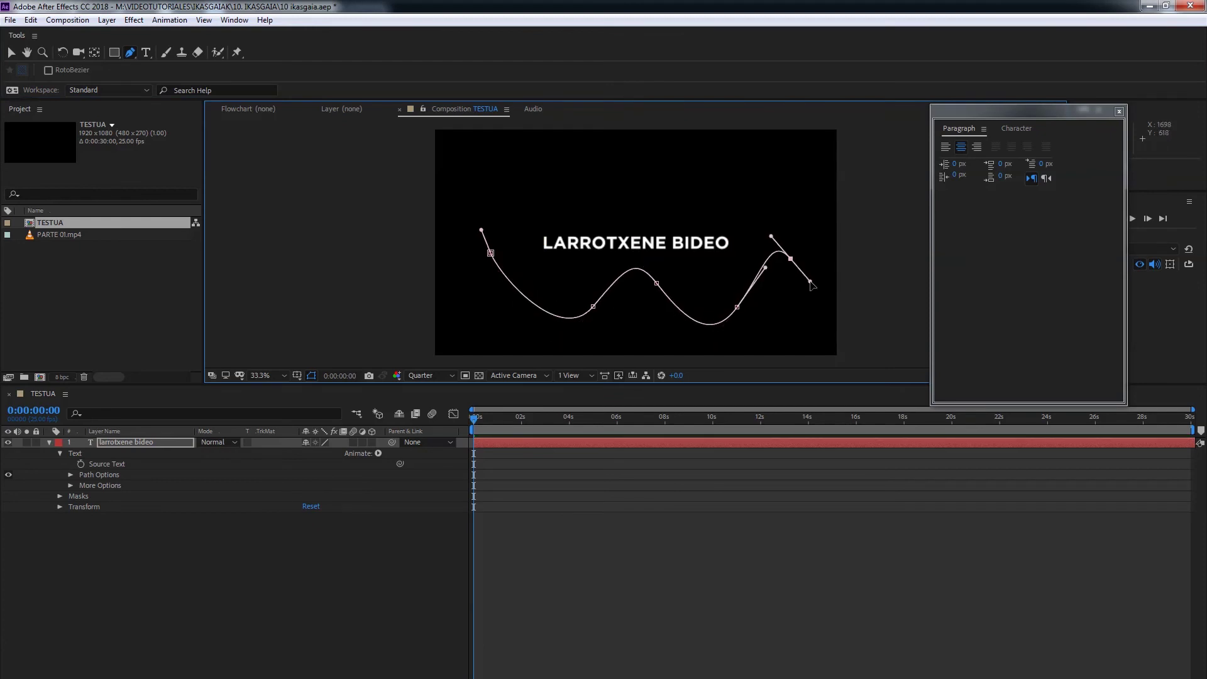
# Step: Make the title follow Mask 1 as its text path and set the path's First Margin to about -2339
pyautogui.click(101, 476)
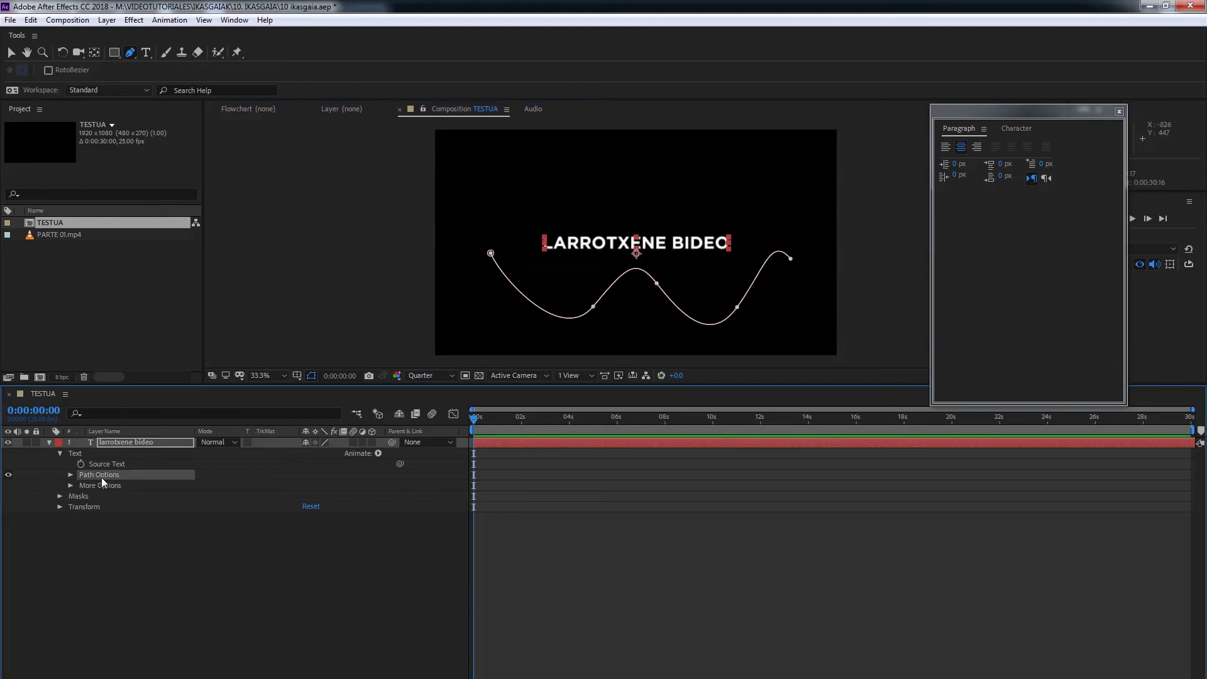
pyautogui.click(70, 475)
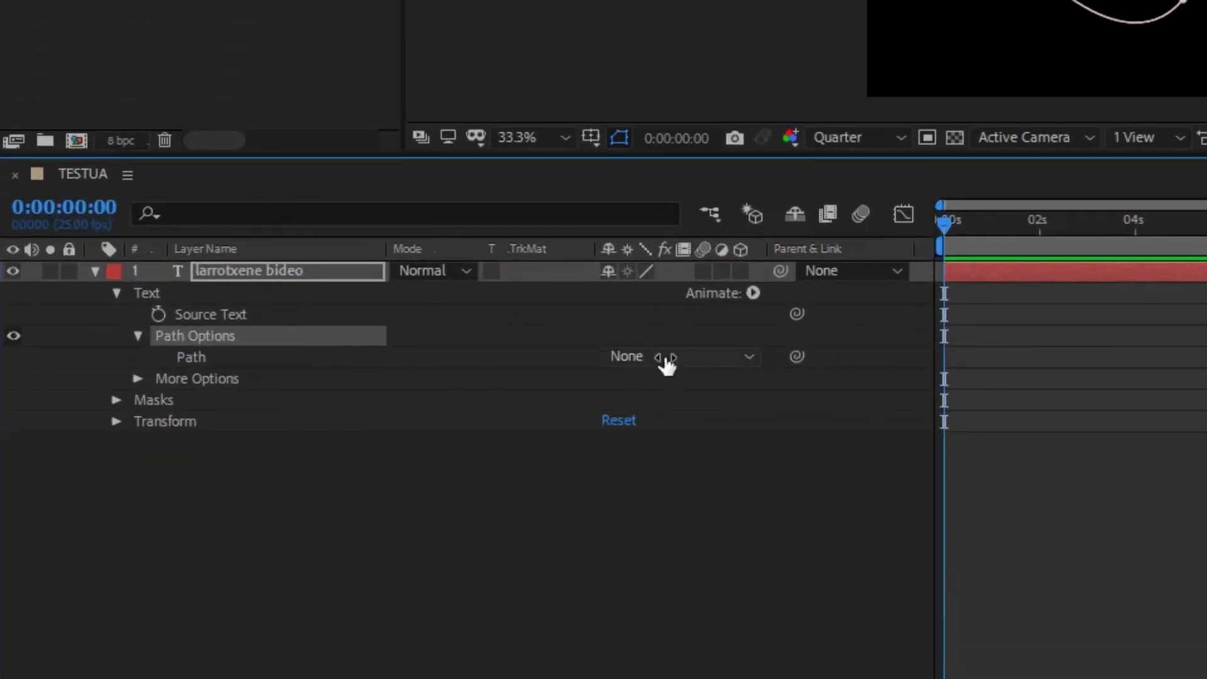
pyautogui.click(664, 360)
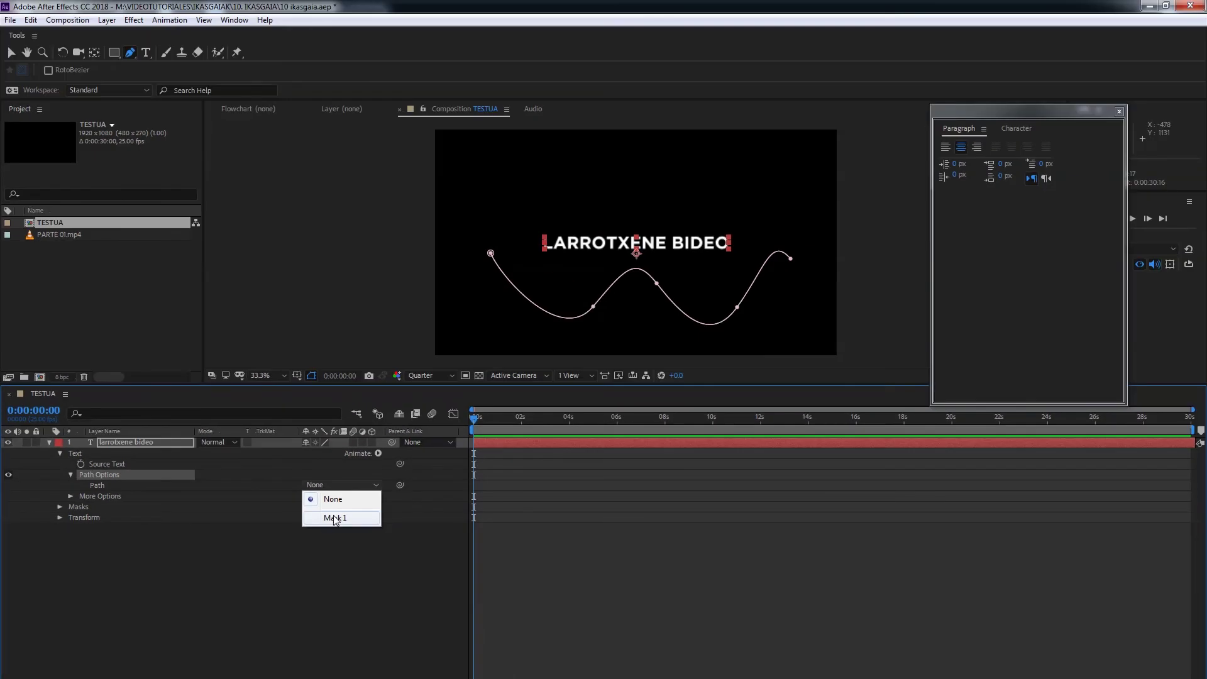
pyautogui.click(335, 518)
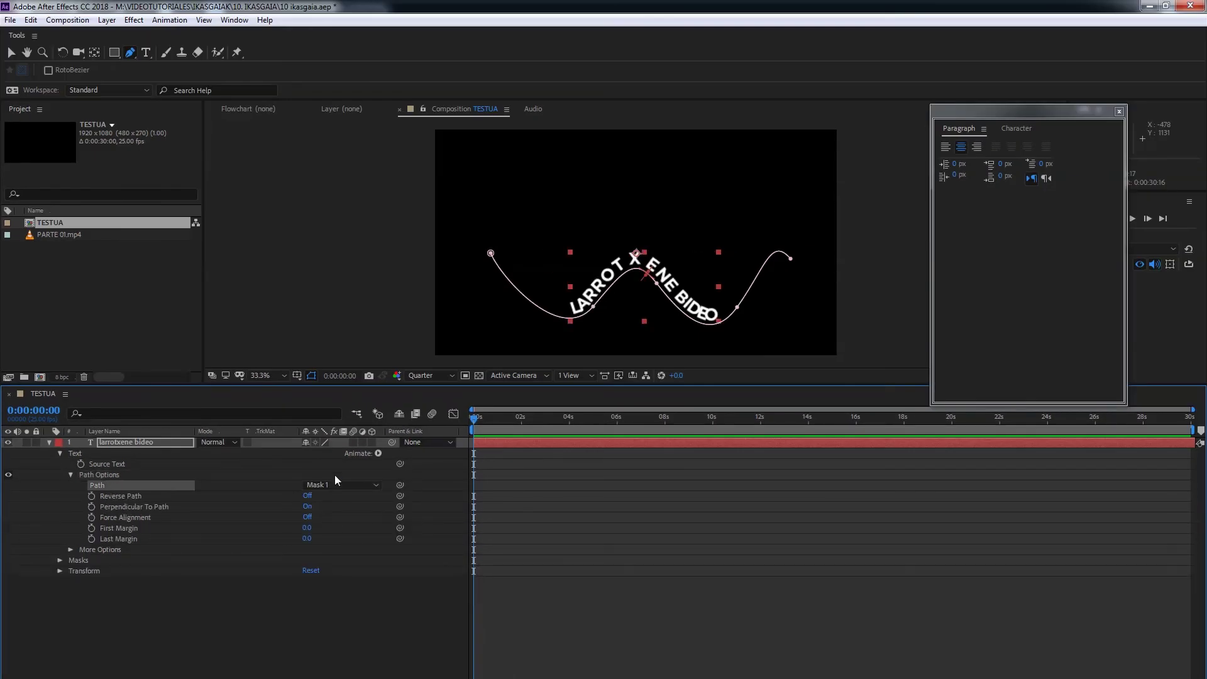
pyautogui.moveTo(306, 527); pyautogui.dragTo(38, 485)
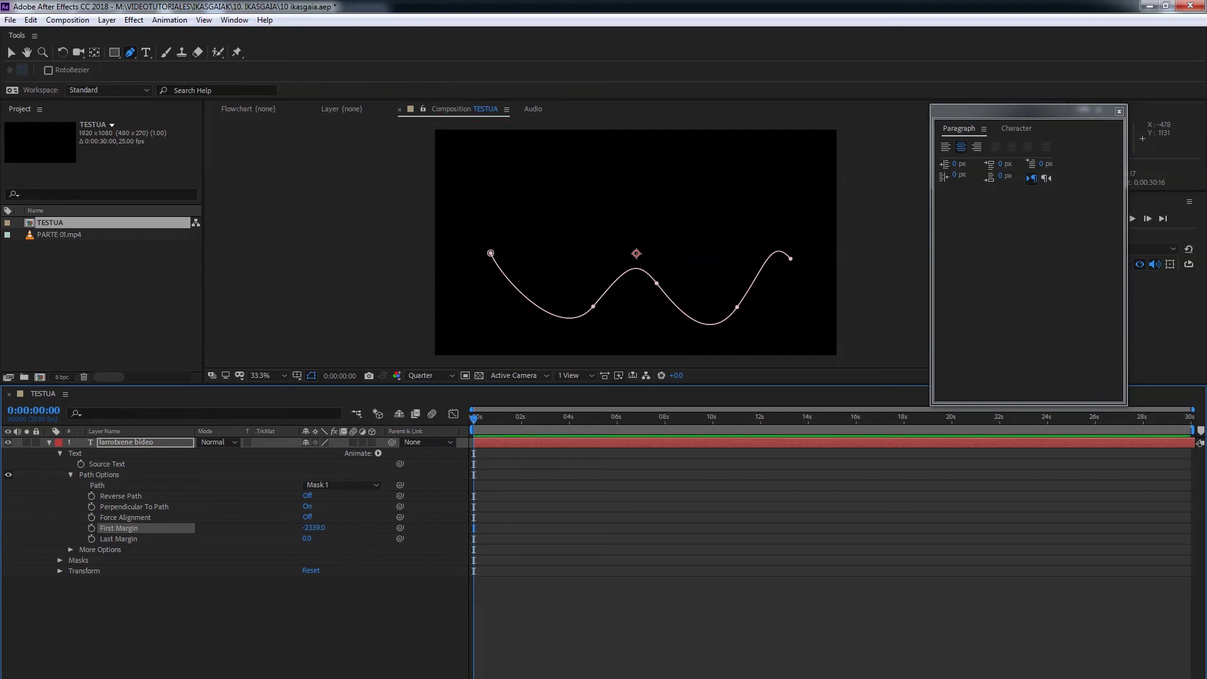
# Step: Keyframe the path's First Margin from -2339 at 0:00:00:00 to about 1807 at 0:00:03:23 and preview the animation
pyautogui.moveTo(572, 419); pyautogui.dragTo(567, 419)
pyautogui.moveTo(305, 524); pyautogui.dragTo(847, 356)
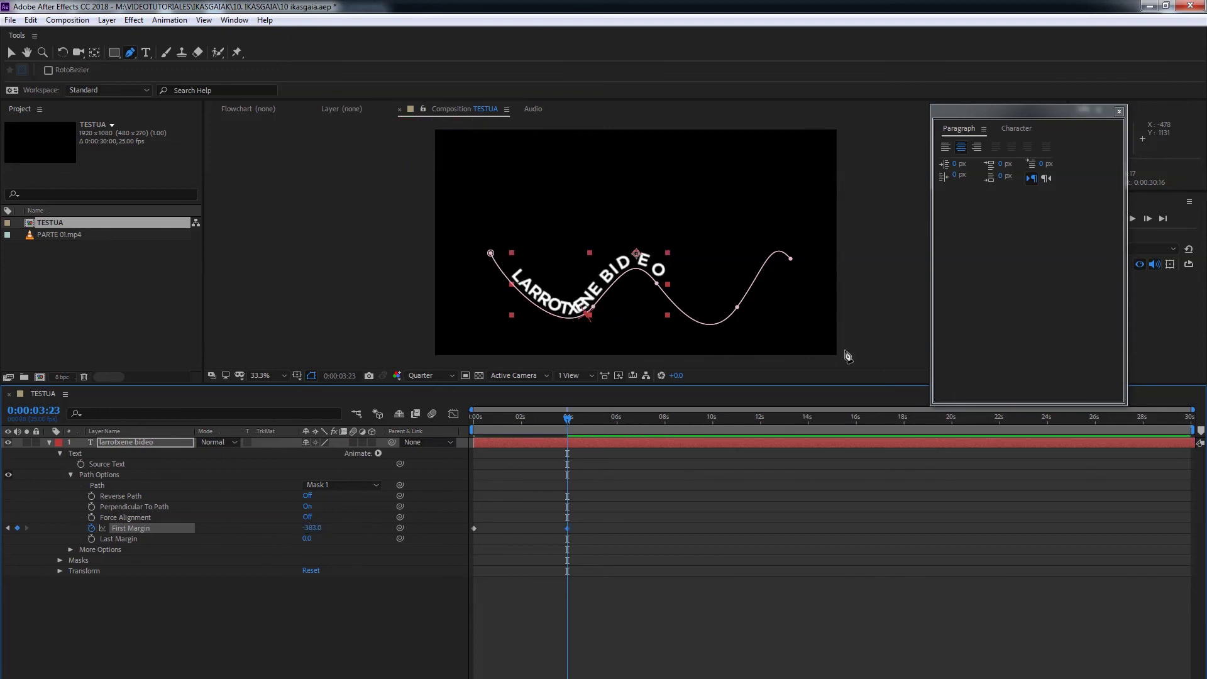
pyautogui.moveTo(305, 528); pyautogui.dragTo(607, 400)
pyautogui.press('Home')
pyautogui.press('space')
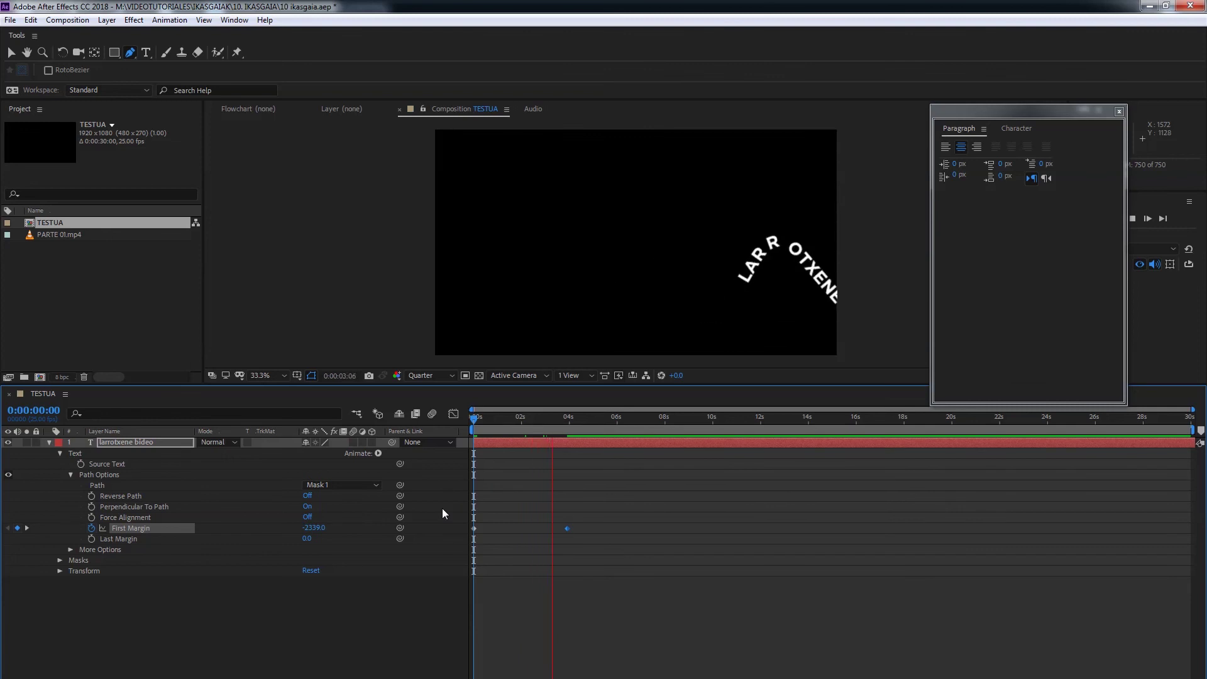
pyautogui.press('space')
# Step: Reshape the middle of the title's mask path into a loop by adding and moving points, and preview the text motion from the start
pyautogui.click(548, 418)
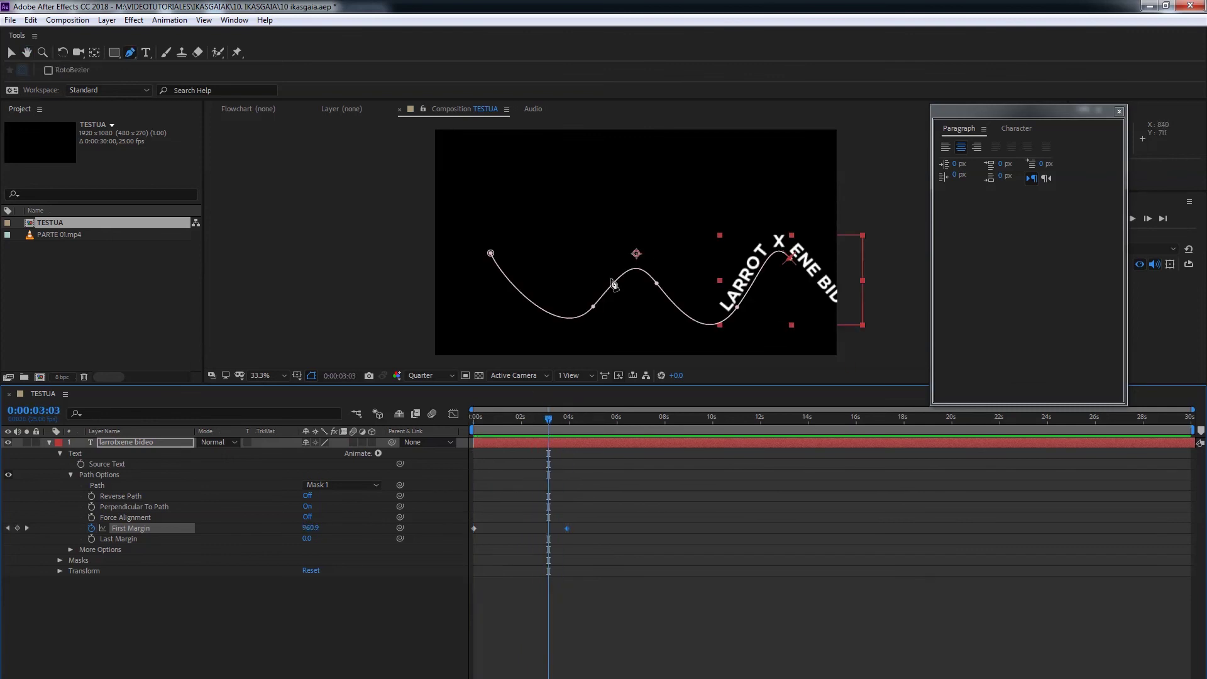
pyautogui.moveTo(656, 287); pyautogui.dragTo(640, 199)
pyautogui.moveTo(628, 272); pyautogui.dragTo(674, 246)
pyautogui.moveTo(570, 209); pyautogui.dragTo(610, 130)
pyautogui.press('Home')
pyautogui.press('space')
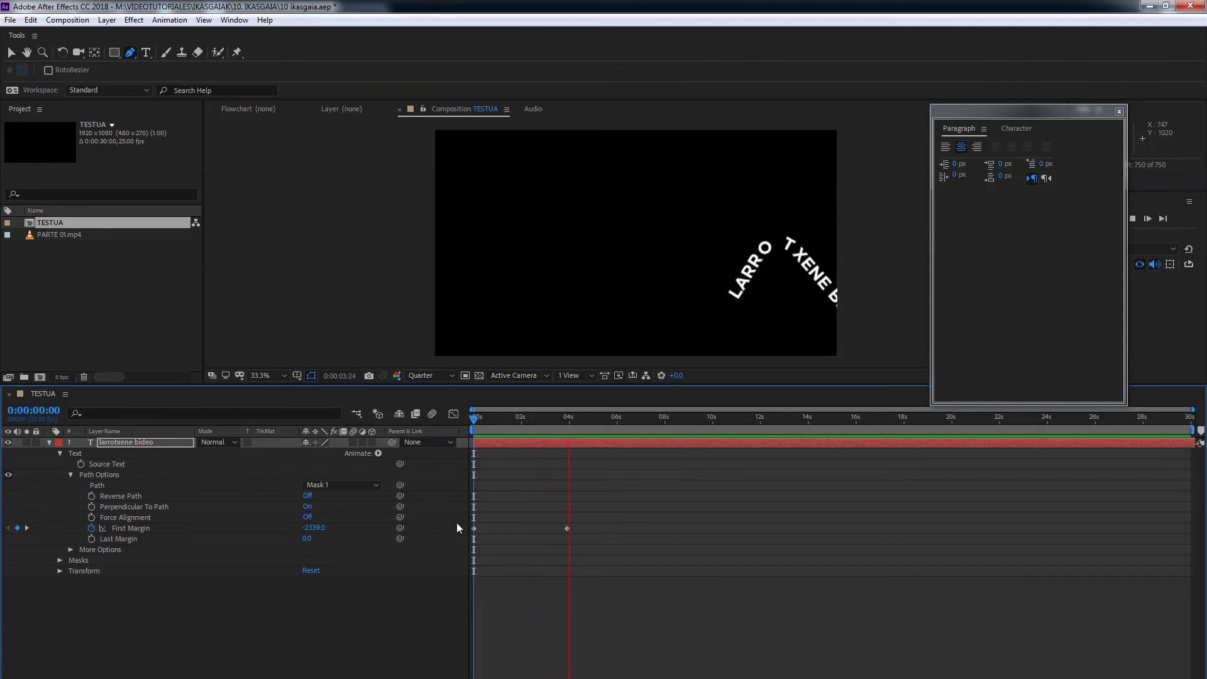
pyautogui.press('space')
# Step: Set the First Margin keyframe at 0:00:03:23 to about 2569 and preview the animation from the start
pyautogui.click(563, 435)
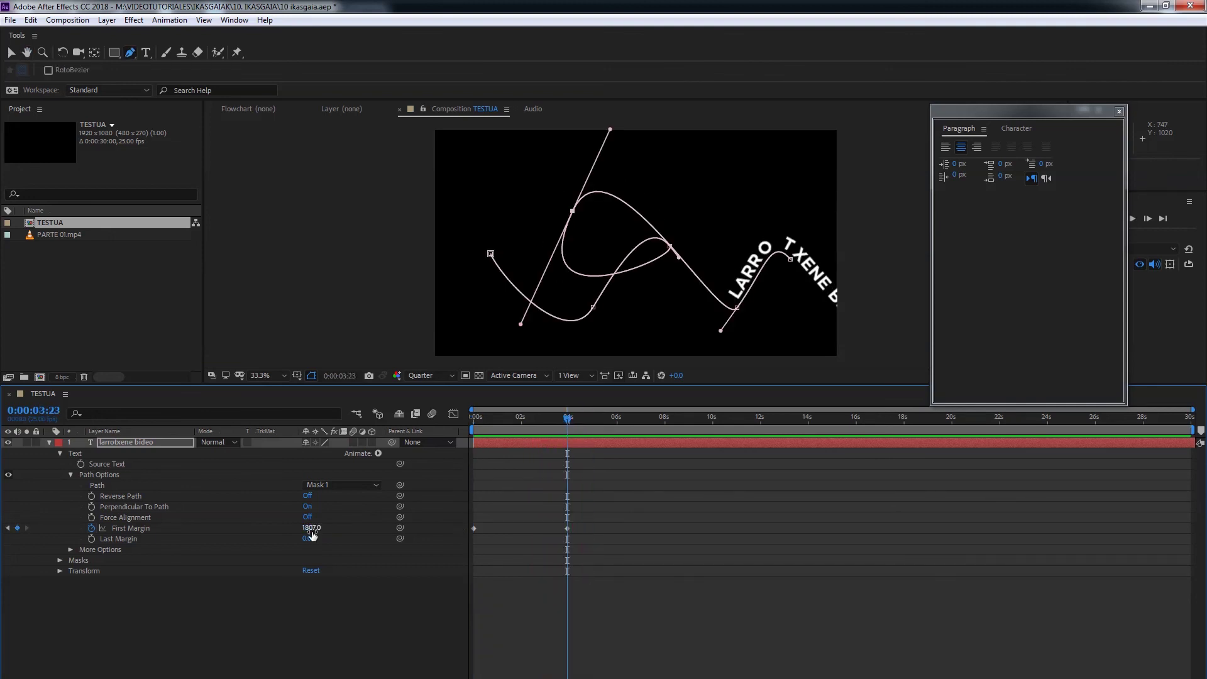
pyautogui.press('Home')
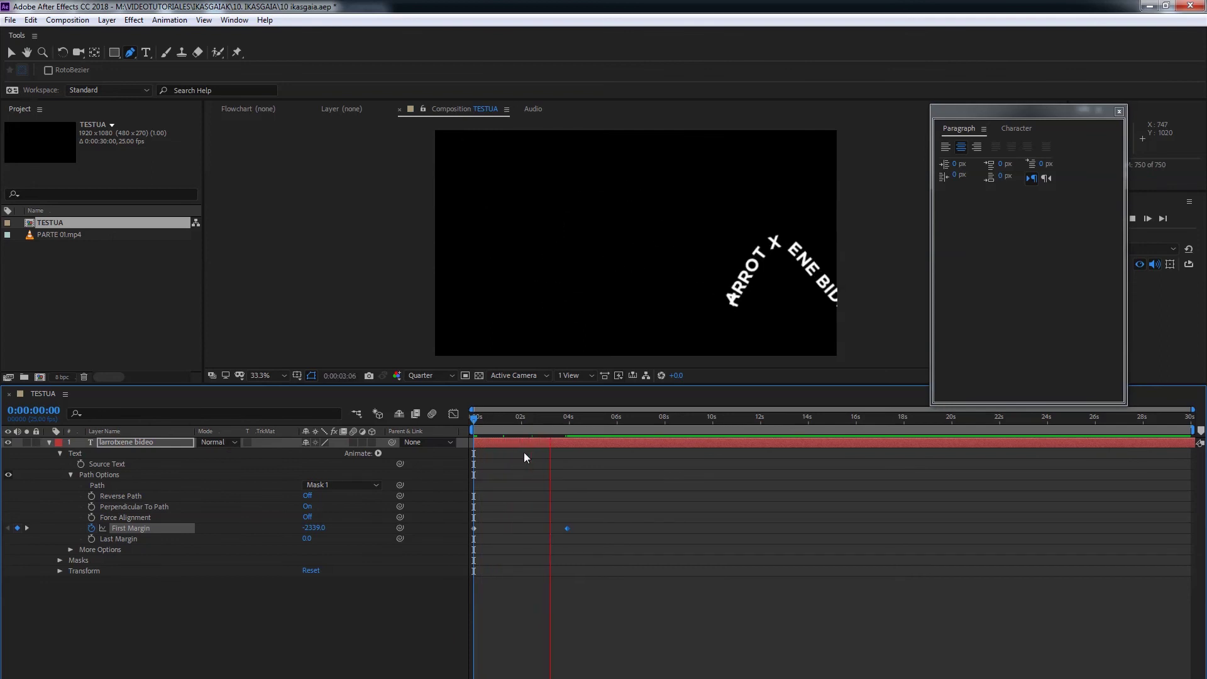
pyautogui.press('space')
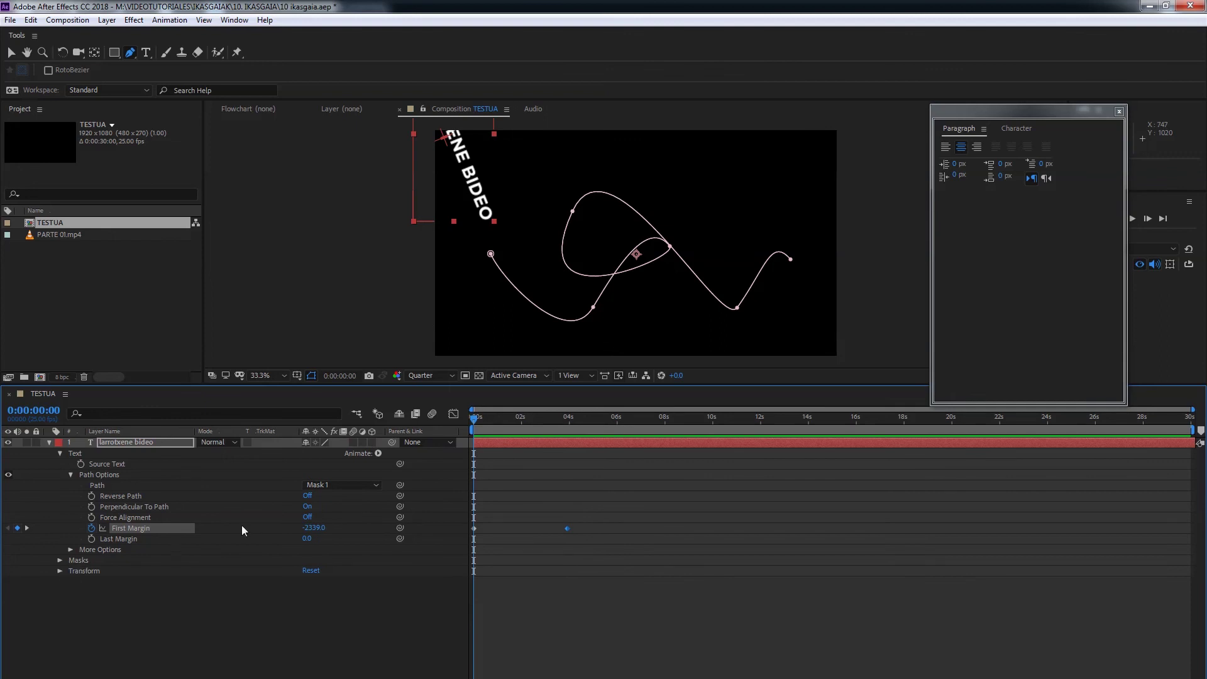
# Step: Add a Tracking animator to the title, keyframe Tracking Amount from 1500 at 0:00:00:00 to 0 at 0:00:03:23, and preview it
pyautogui.click(377, 454)
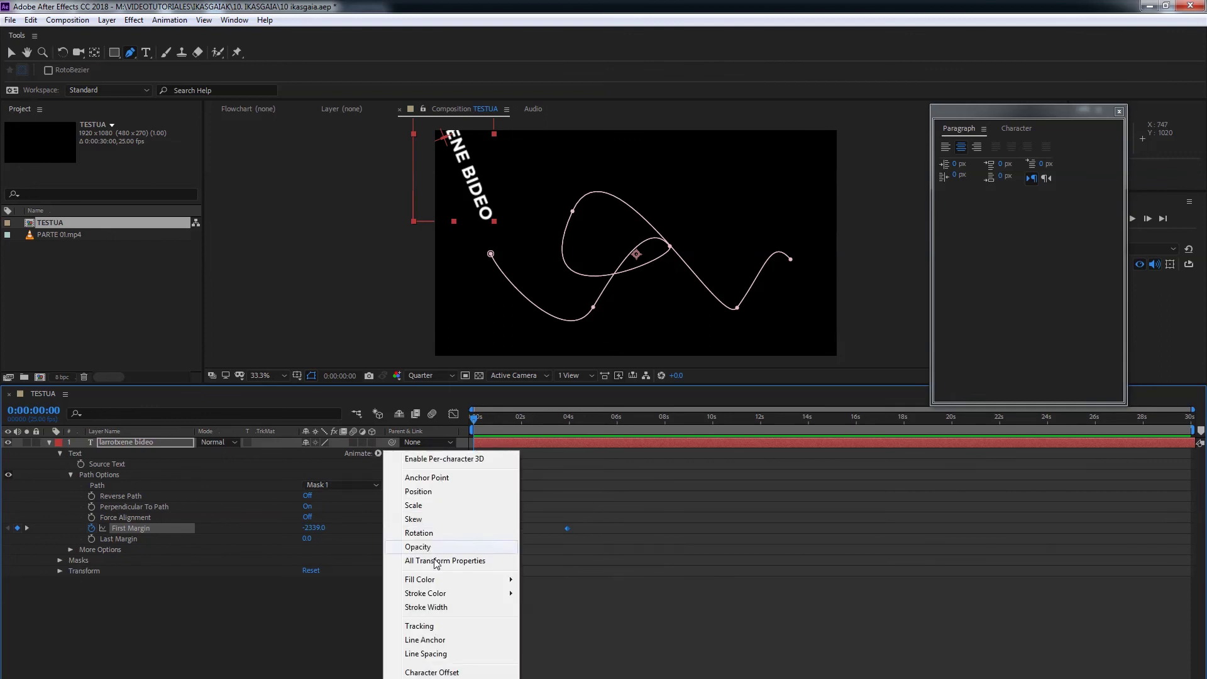
pyautogui.click(438, 628)
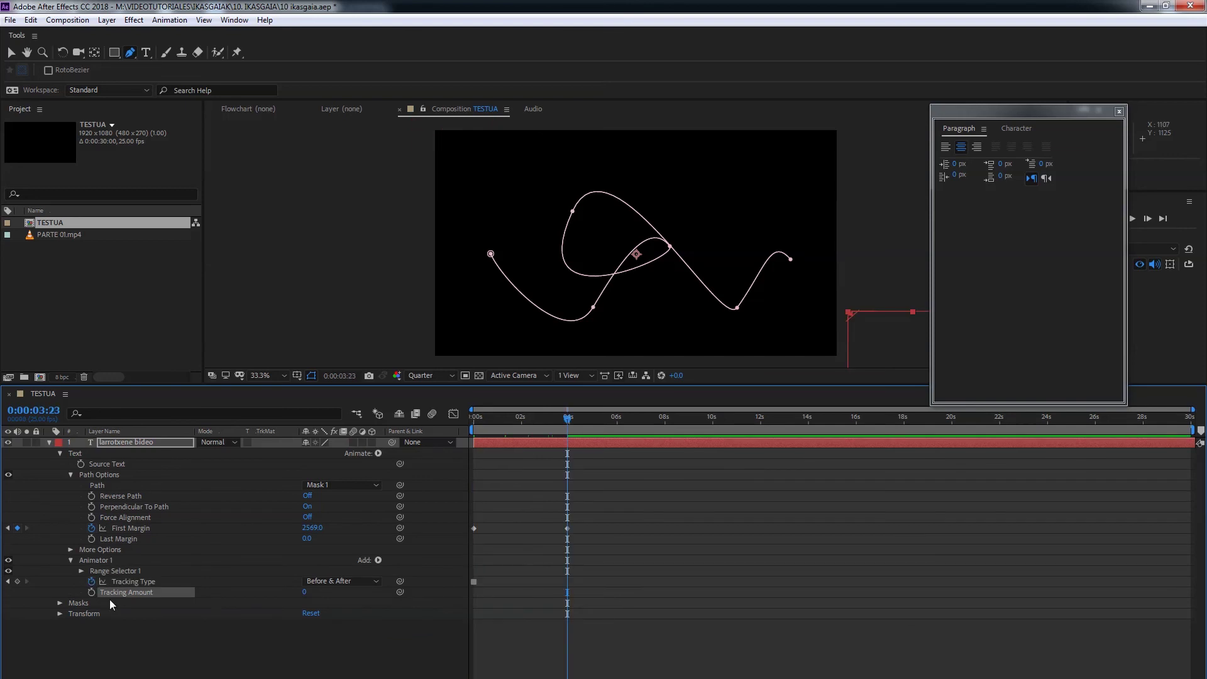
pyautogui.click(92, 592)
pyautogui.press('Home')
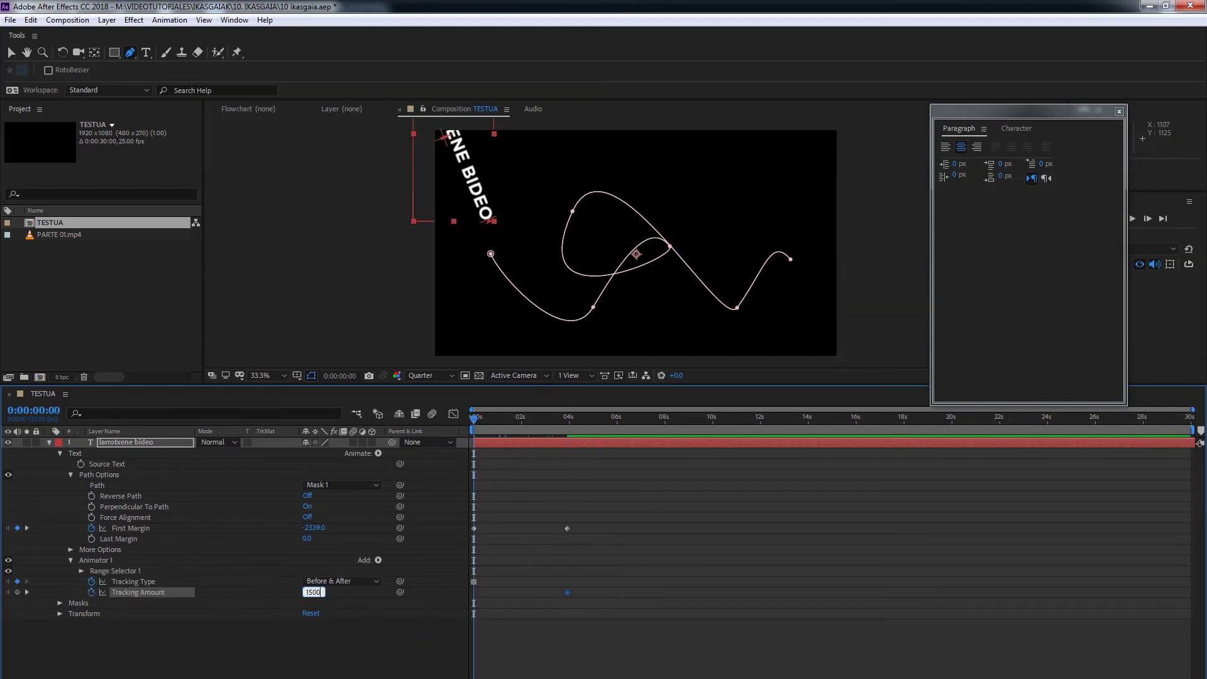
pyautogui.write('1500')
pyautogui.press('Return')
pyautogui.press('space')
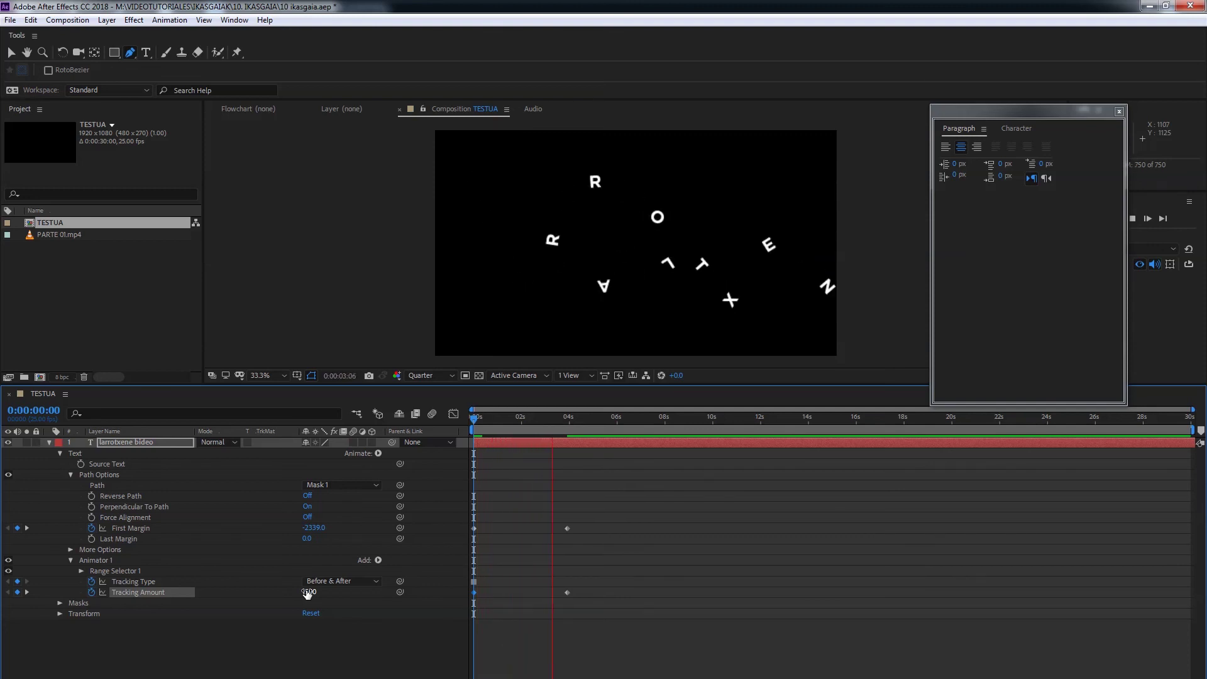
pyautogui.press('space')
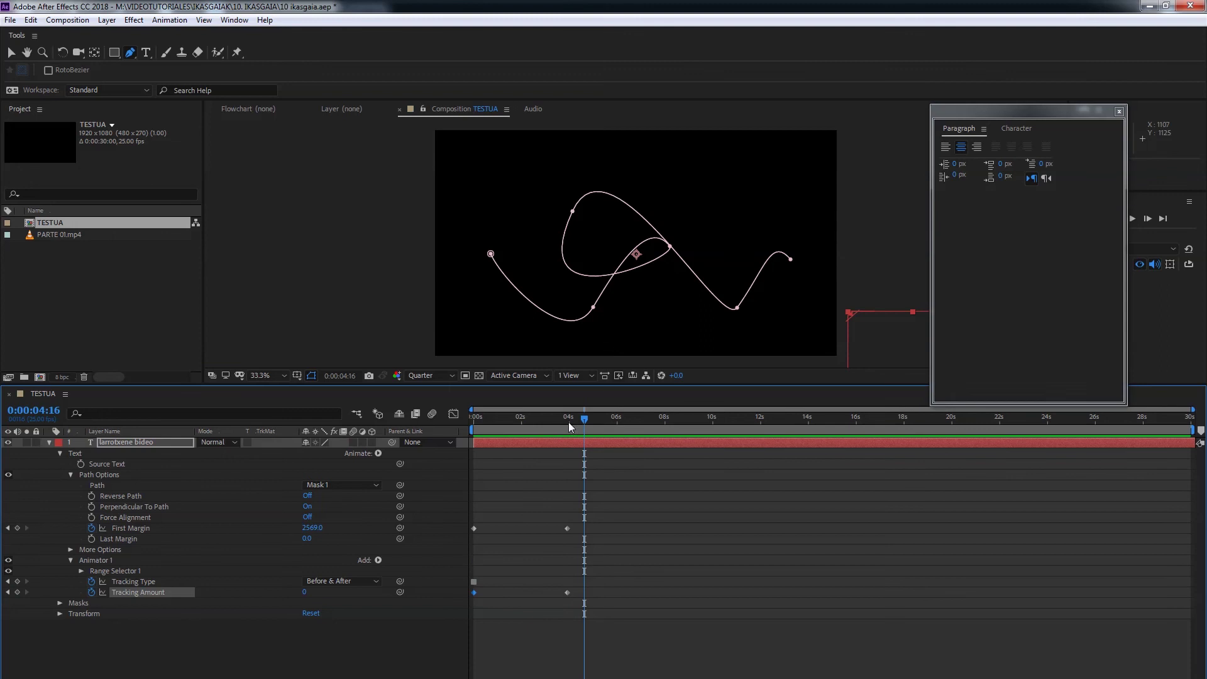
# Step: Set the First Margin keyframe at 0:00:03:23 to about 643 and preview the combined path and tracking animation from the start
pyautogui.moveTo(308, 531); pyautogui.dragTo(214, 531)
pyautogui.press('space')
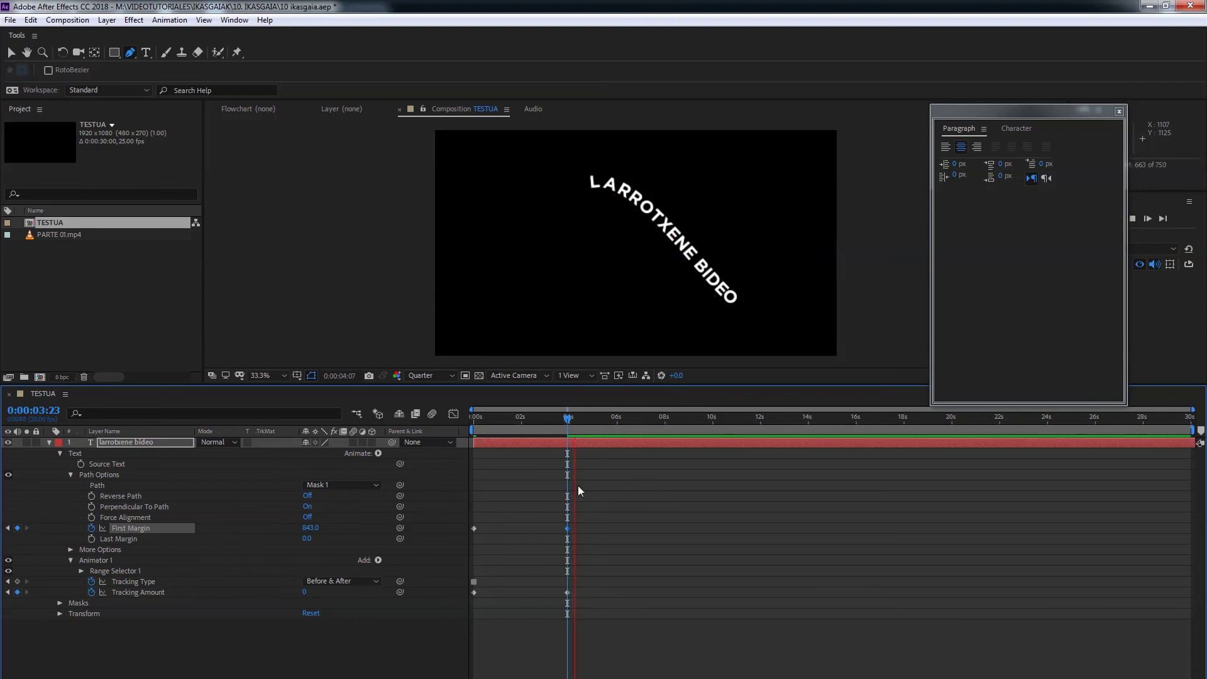
pyautogui.press('space')
pyautogui.press('space')
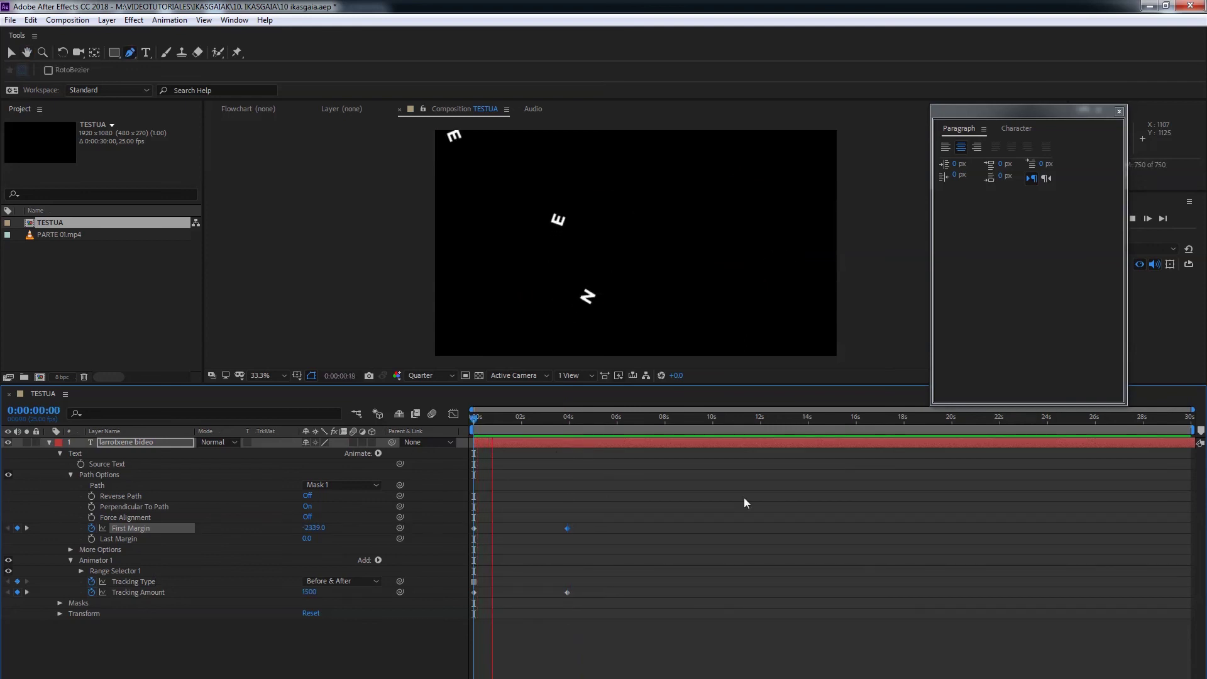